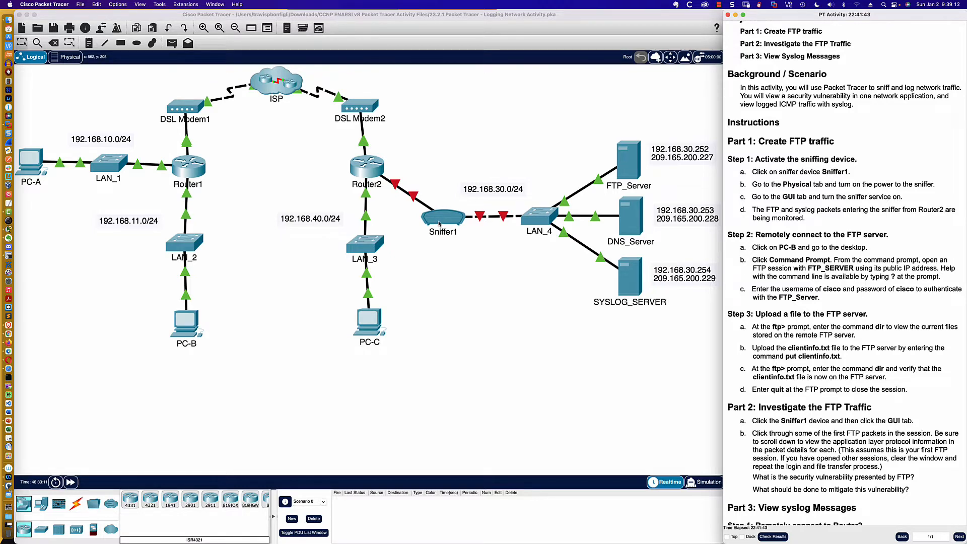
- Turn on the power of the Sniffer1 device, following the first part of the activity instructions
scroll(757, 155, down, 3)
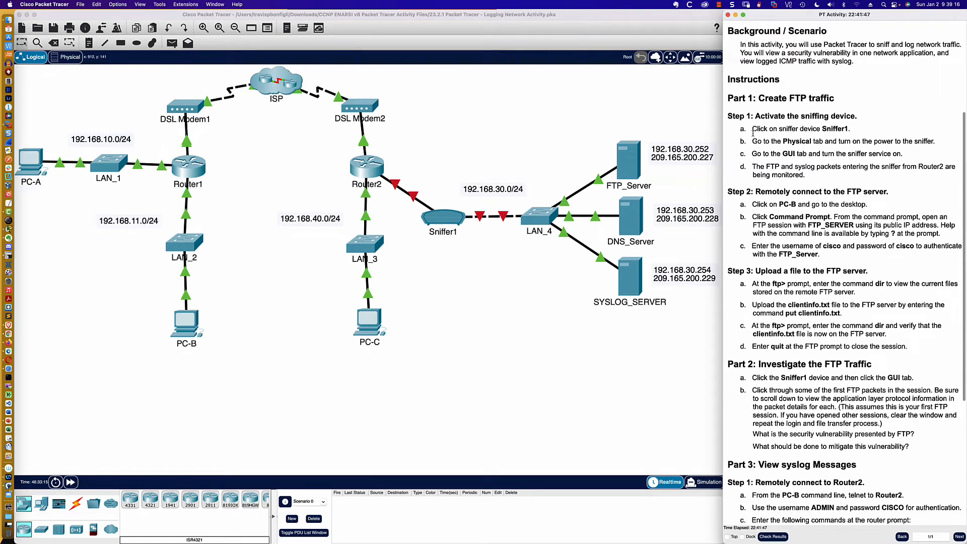
scroll(754, 134, down, 1)
scroll(754, 134, down, 3)
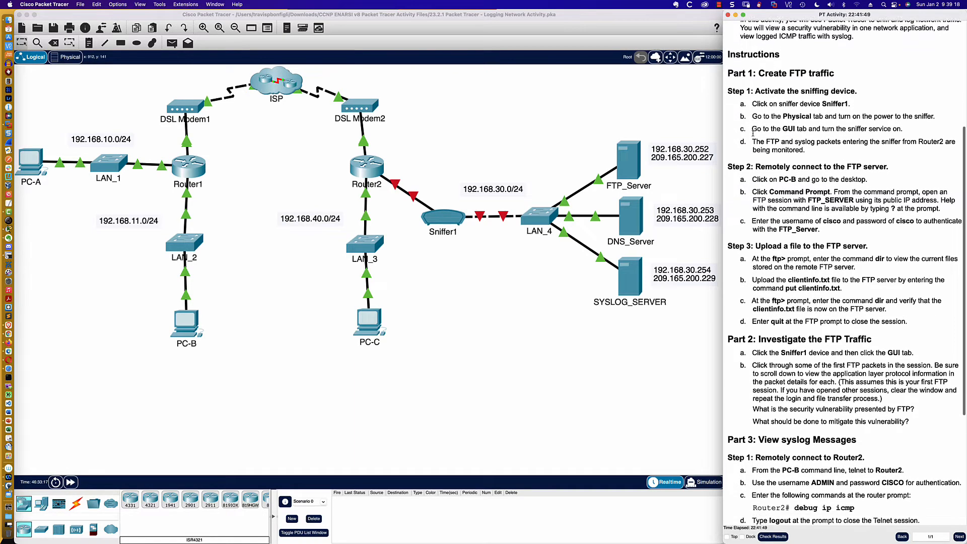
scroll(753, 133, down, 2)
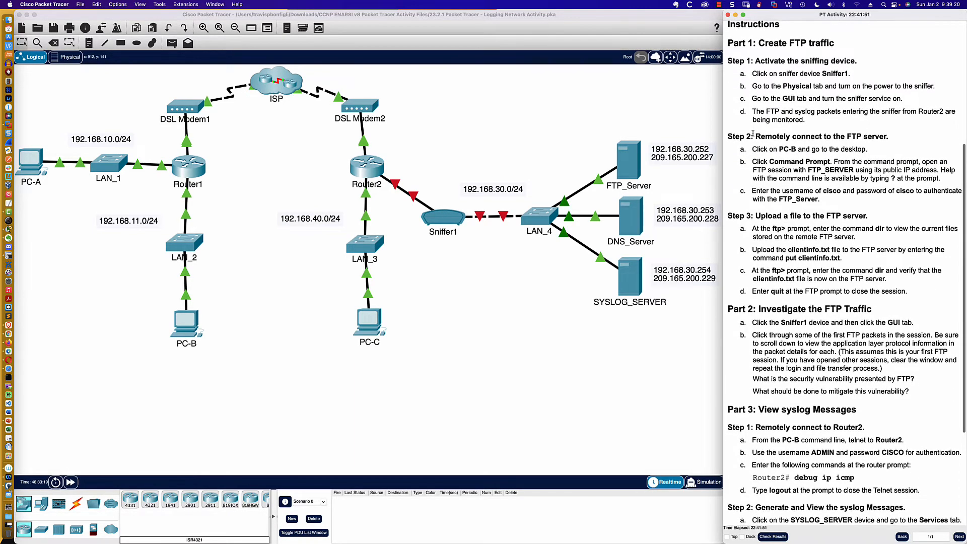
scroll(753, 133, down, 1)
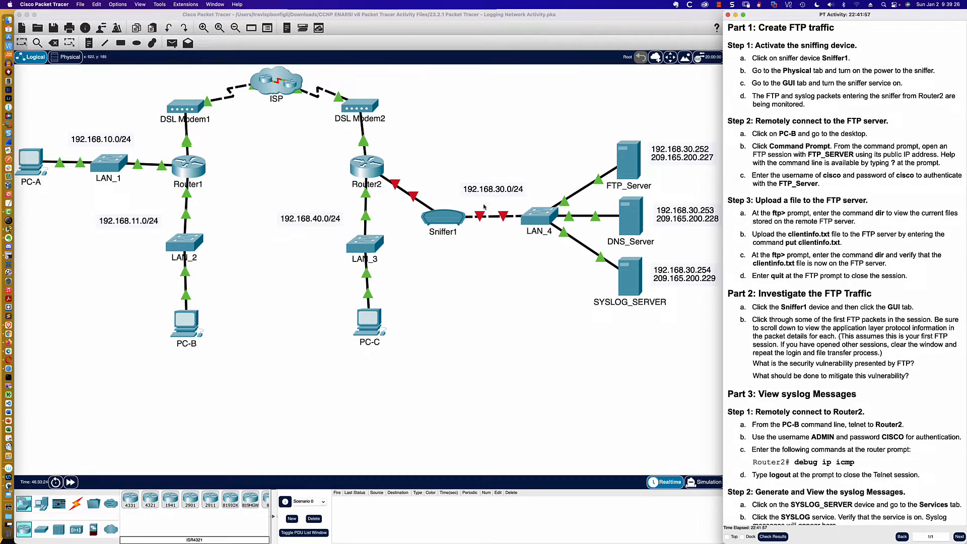
click(446, 224)
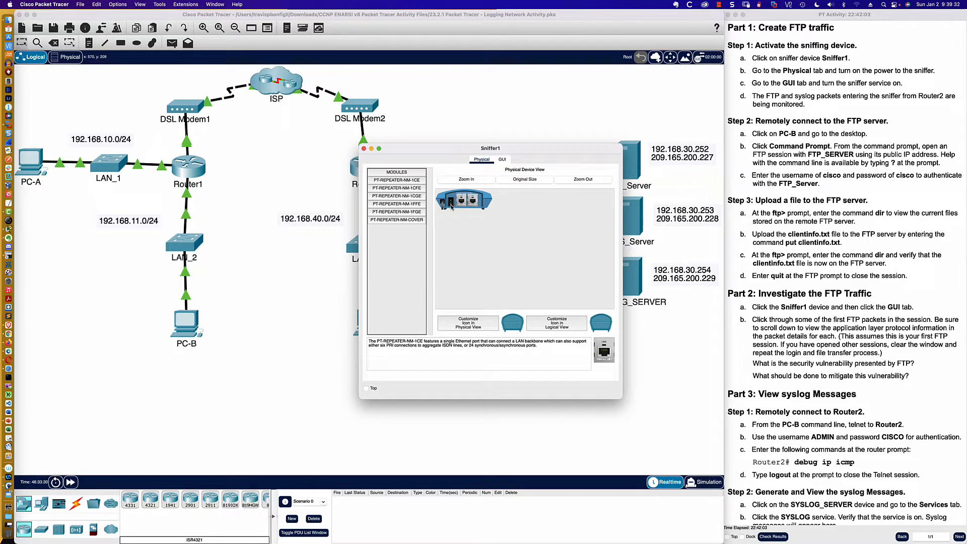
click(451, 205)
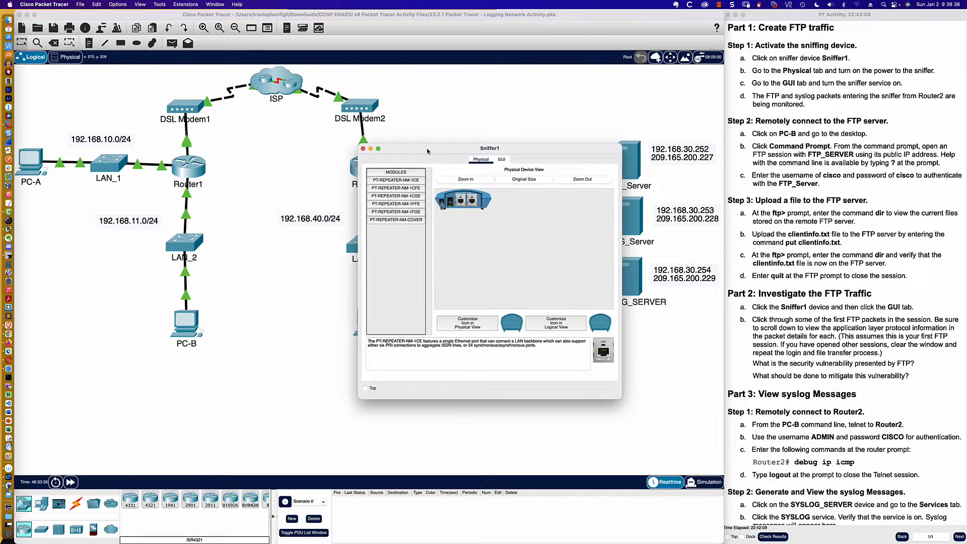
- Turn on the sniffer service of Sniffer1, keeping its window clear of the network topology
drag(431, 152, 531, 298)
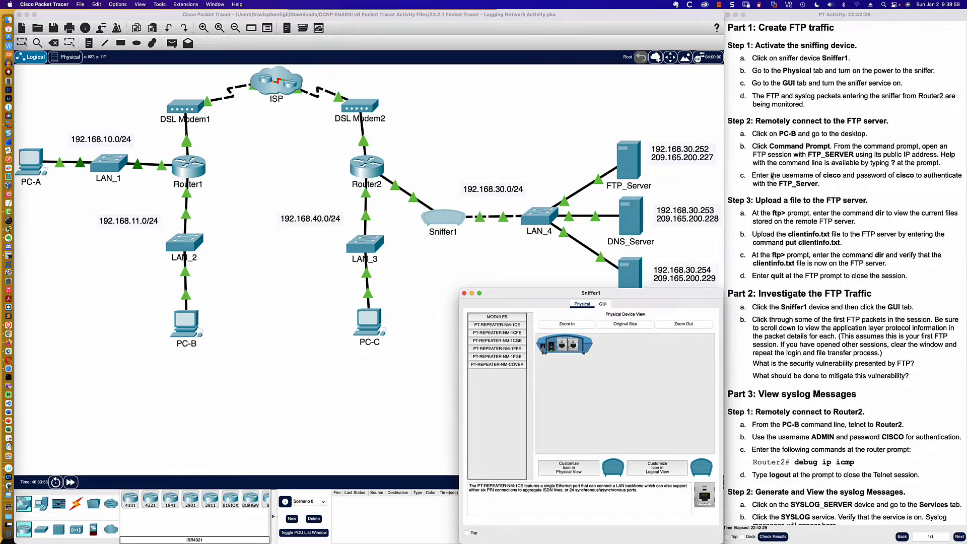
click(603, 305)
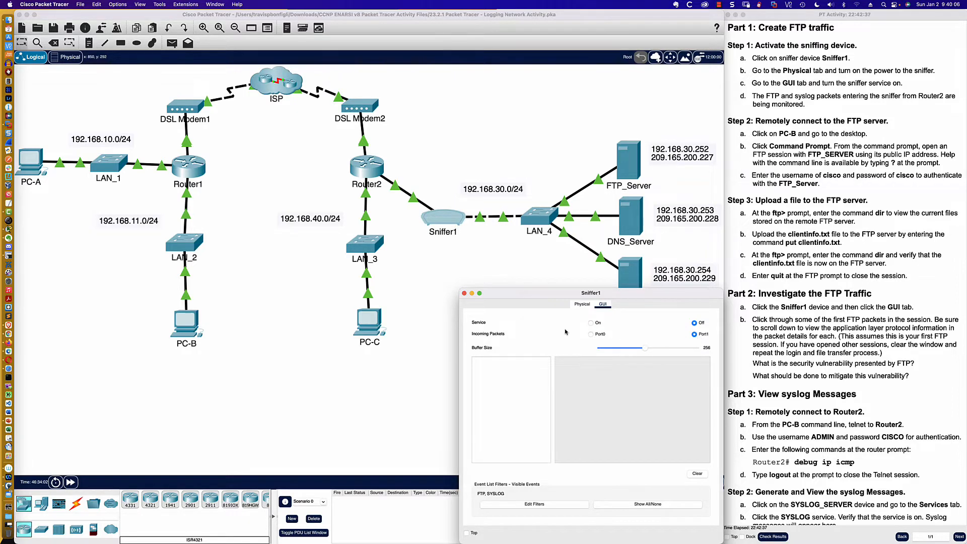
click(592, 322)
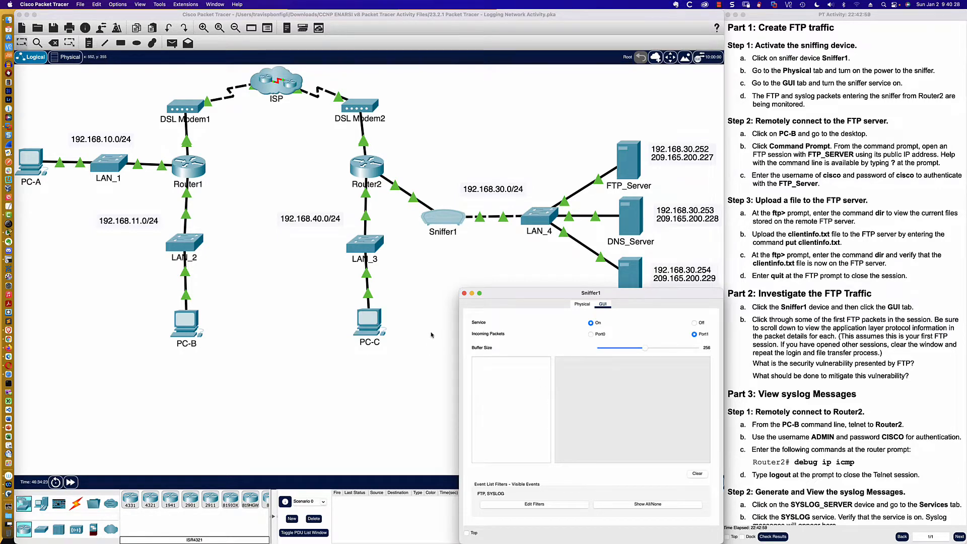
- Open the Command Prompt on PC-B in an enlarged window placed below the network diagram
scroll(770, 236, down, 5)
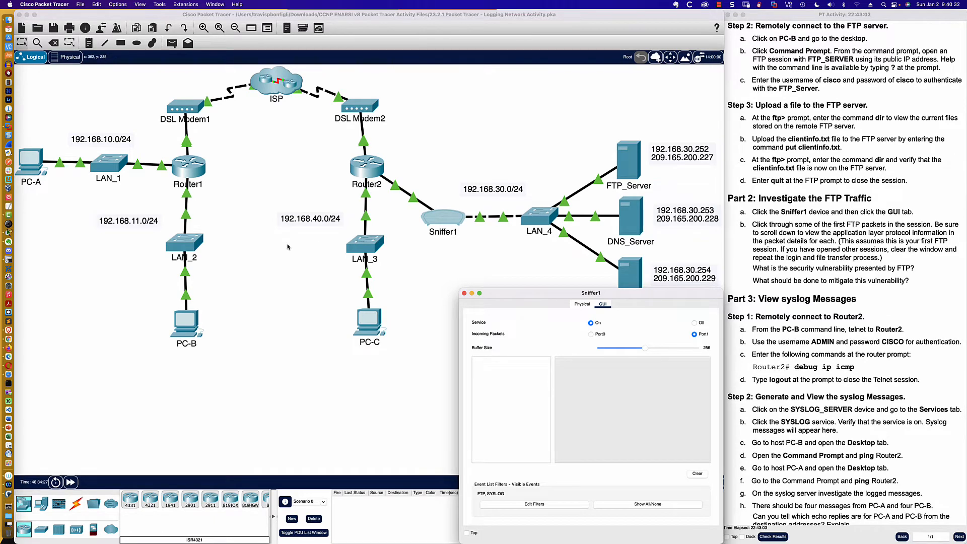
click(186, 325)
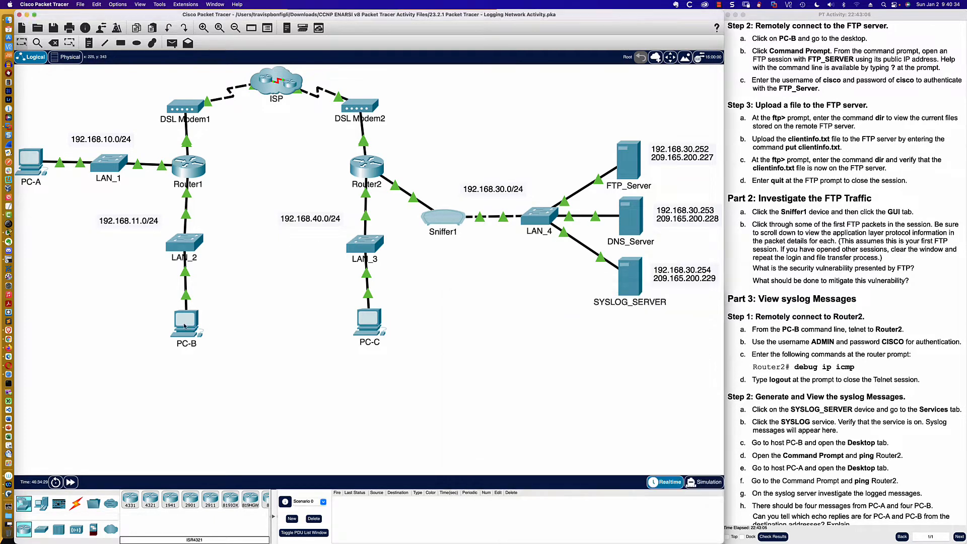
drag(431, 156, 290, 302)
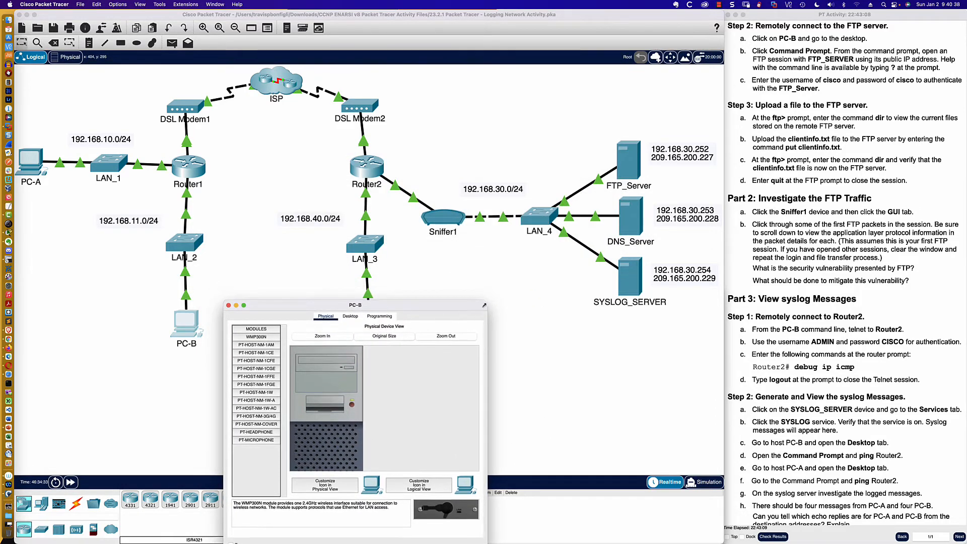
drag(485, 301, 589, 283)
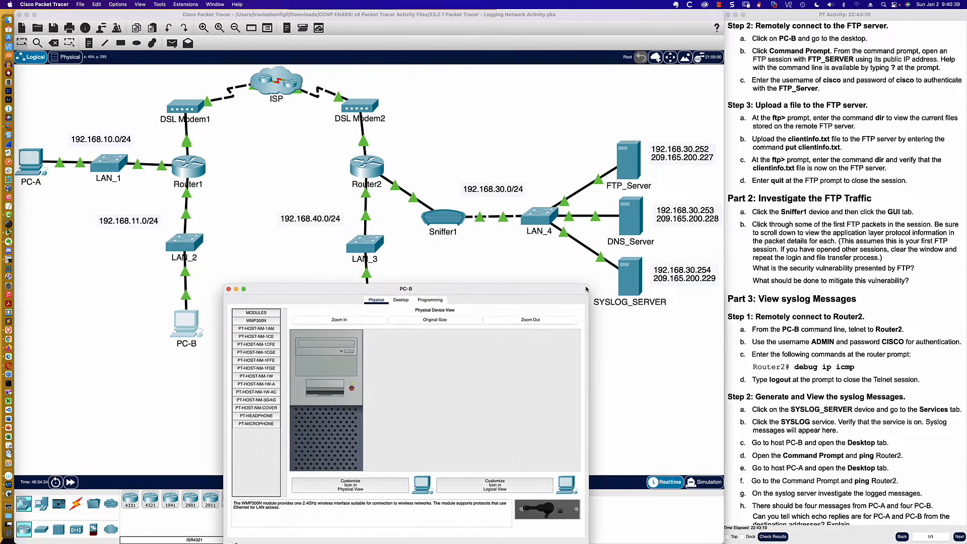
click(402, 300)
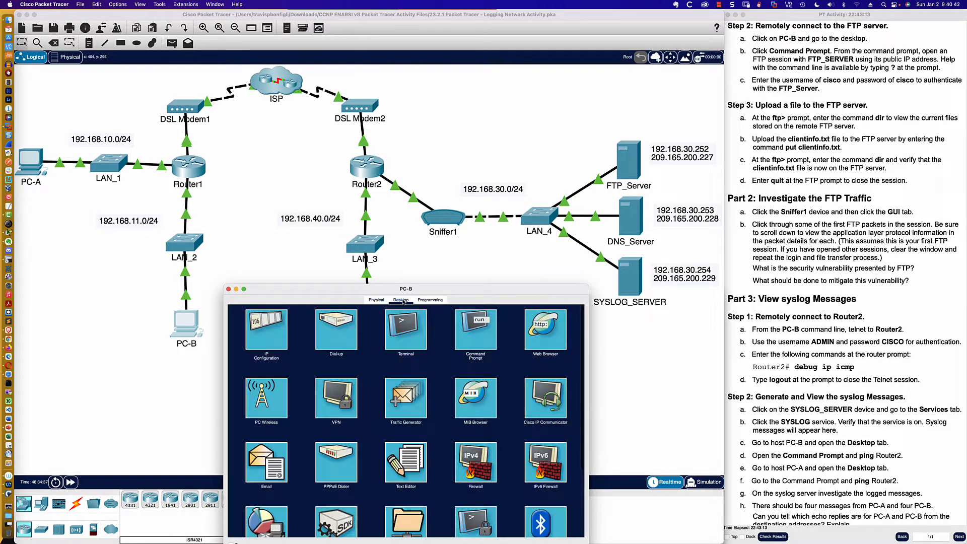
click(474, 327)
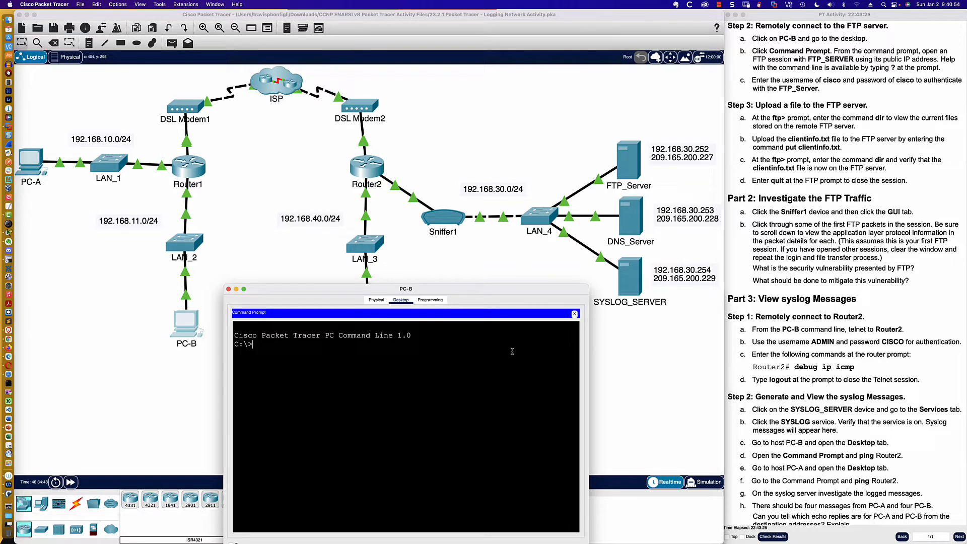
- Start an FTP session from PC-B to FTP_Server at its public address 209.165.200.227
text(ftp 209.165.200.227)
key(Return)
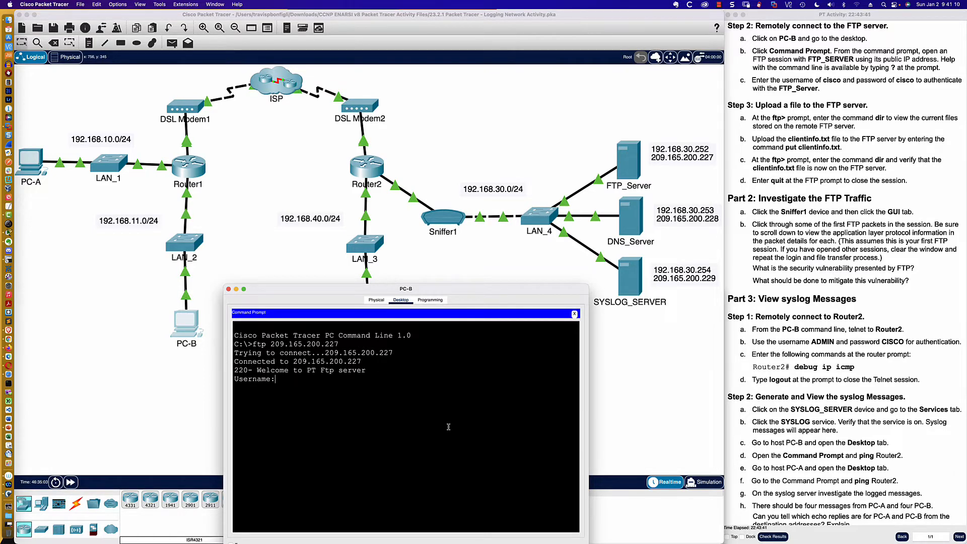
- Log in to the FTP server with the username and password given in the instructions
key(XF86AudioMute)
text(cisco)
key(Return)
text(cisco)
key(Return)
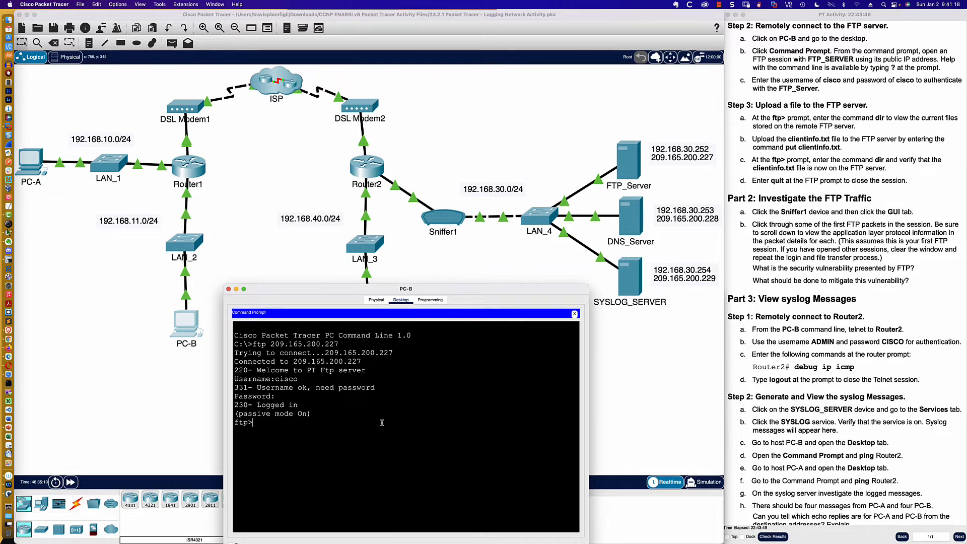
- List the files stored on the FTP server with dir and look through the whole listing
text(dir)
key(Return)
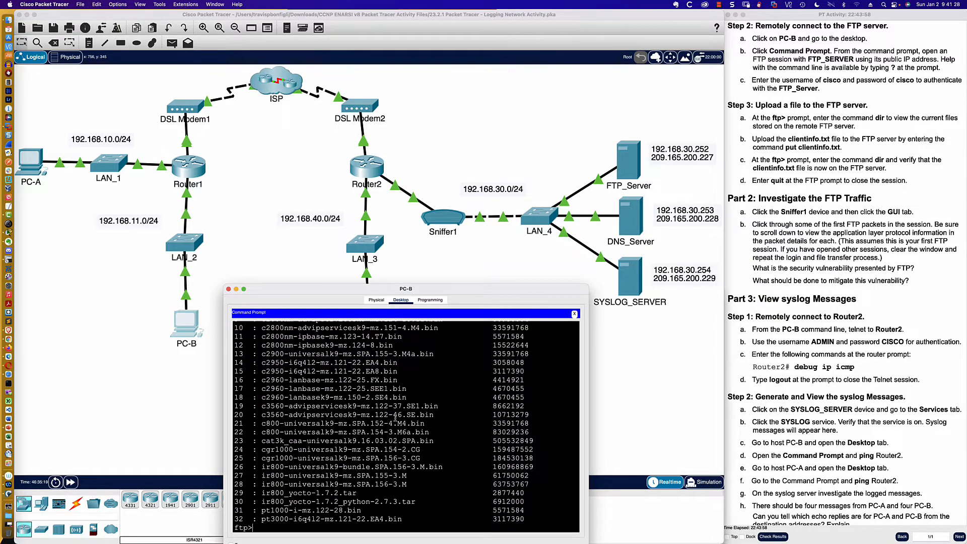
scroll(373, 407, up, 3)
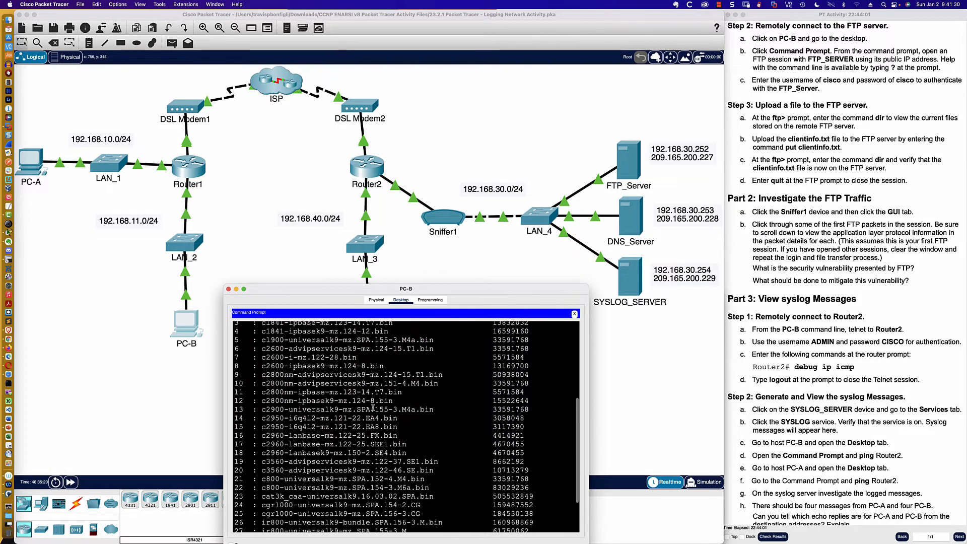
scroll(373, 407, up, 4)
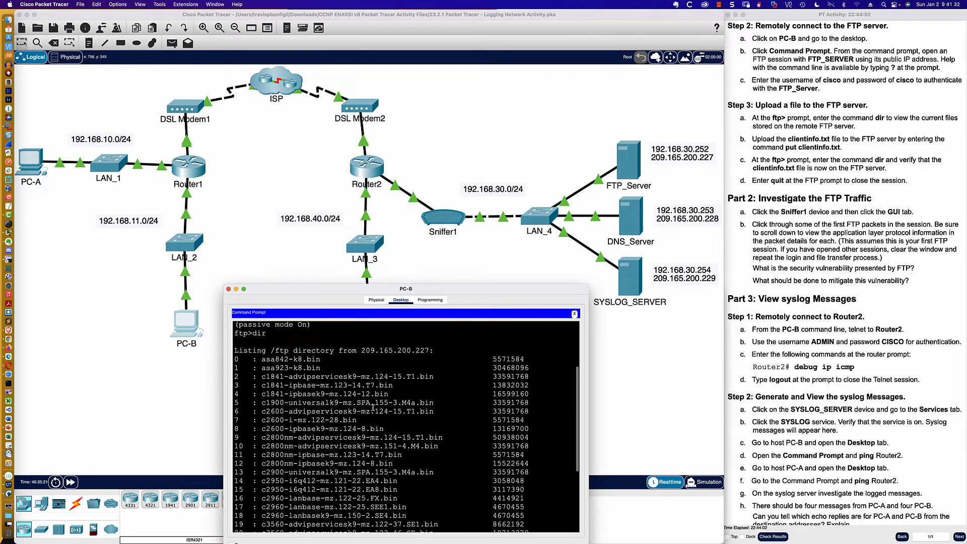
scroll(373, 407, down, 2)
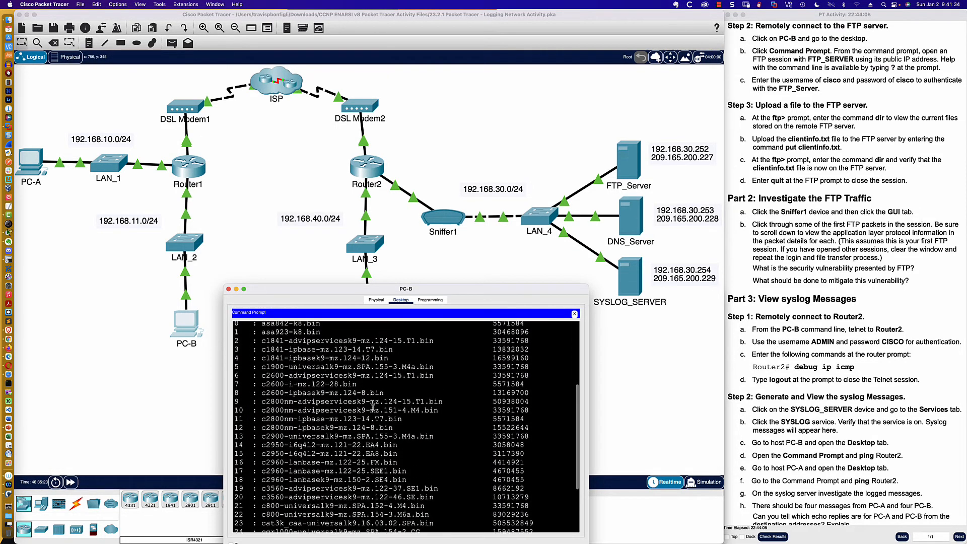
scroll(373, 407, up, 1)
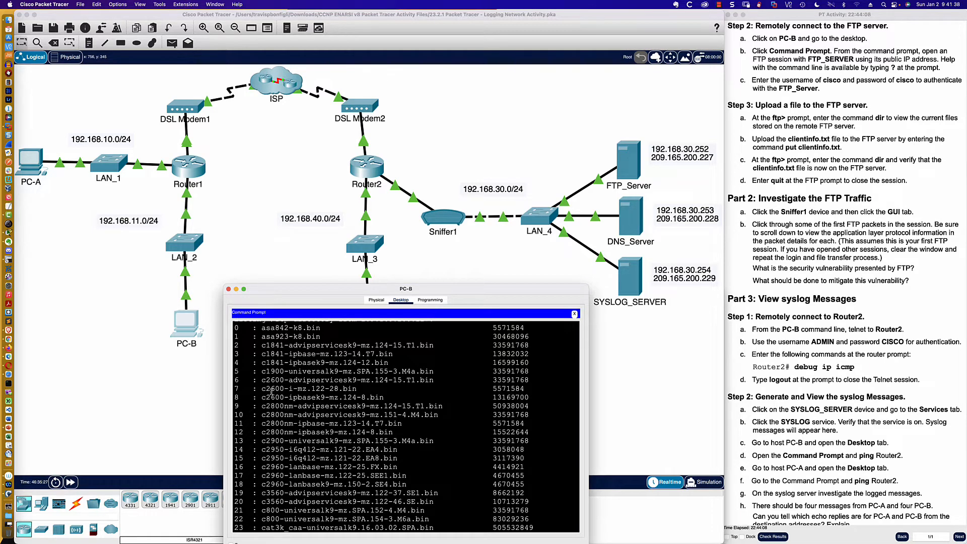
drag(262, 388, 360, 389)
scroll(410, 414, down, 1)
scroll(411, 415, down, 5)
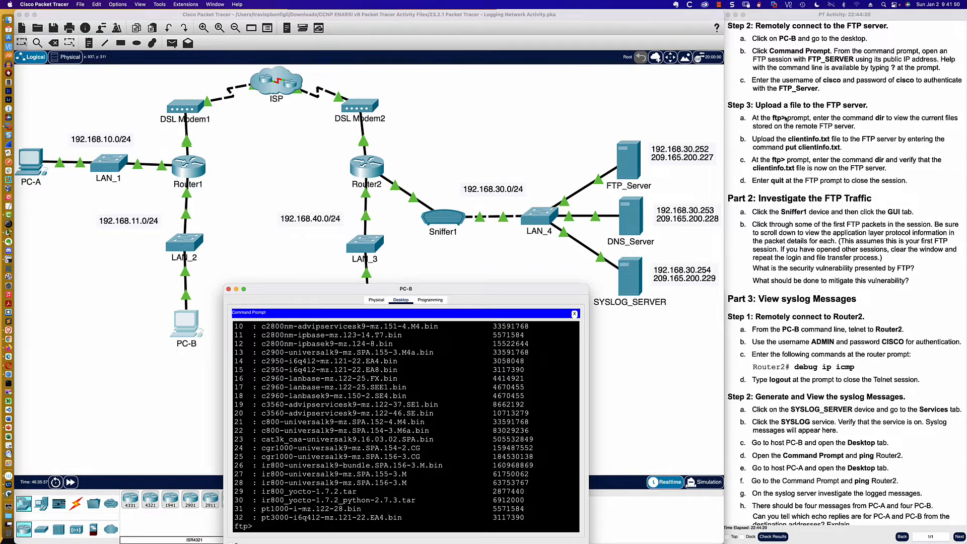
- Upload clientinfo.txt to the FTP server with the put command
scroll(785, 118, down, 3)
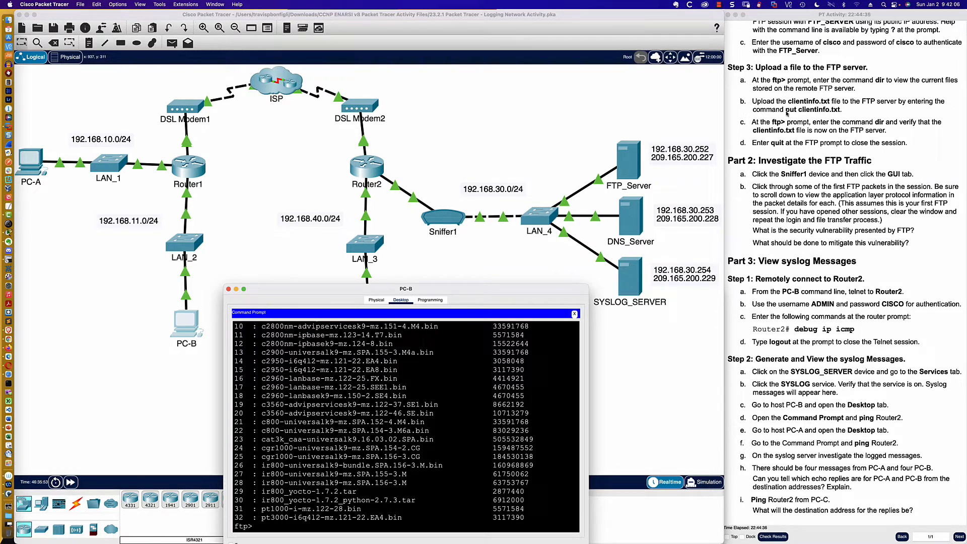
text(put clientinfo.txt)
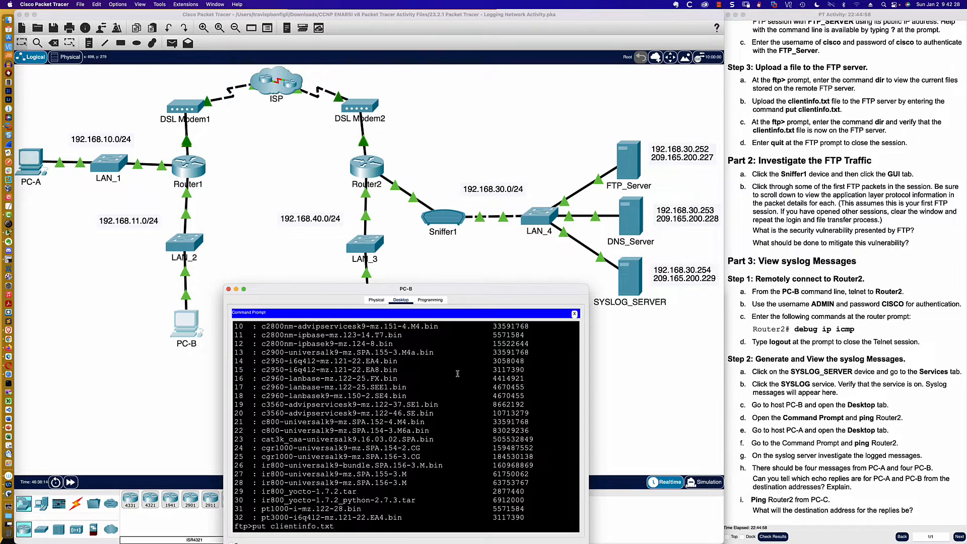
key(Return)
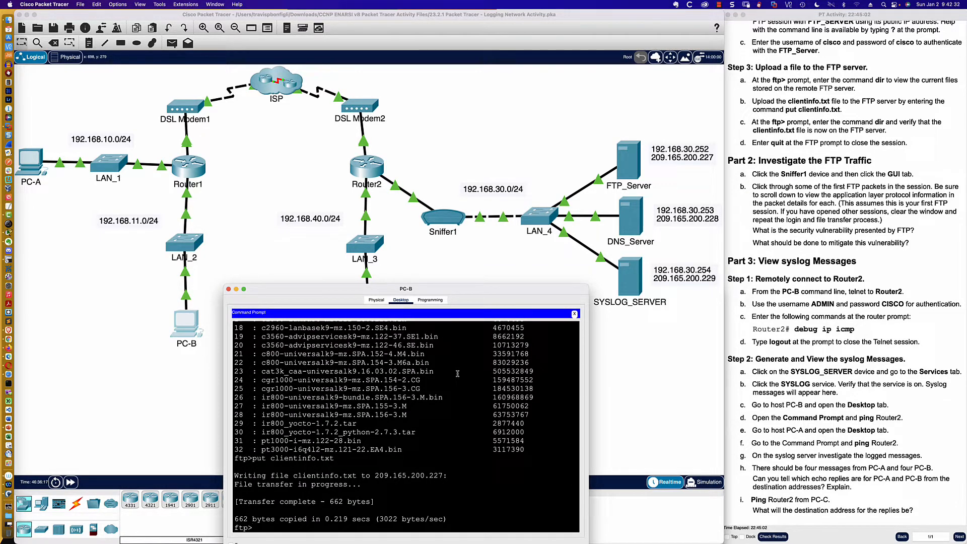
- List the FTP server's directory again and check it for the uploaded clientinfo.txt file
text(dir)
key(Return)
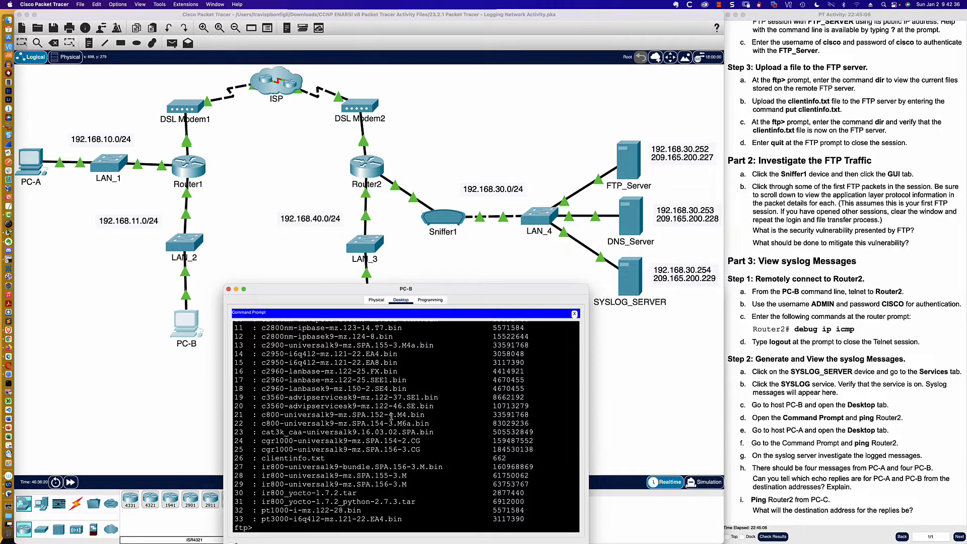
drag(334, 459, 239, 456)
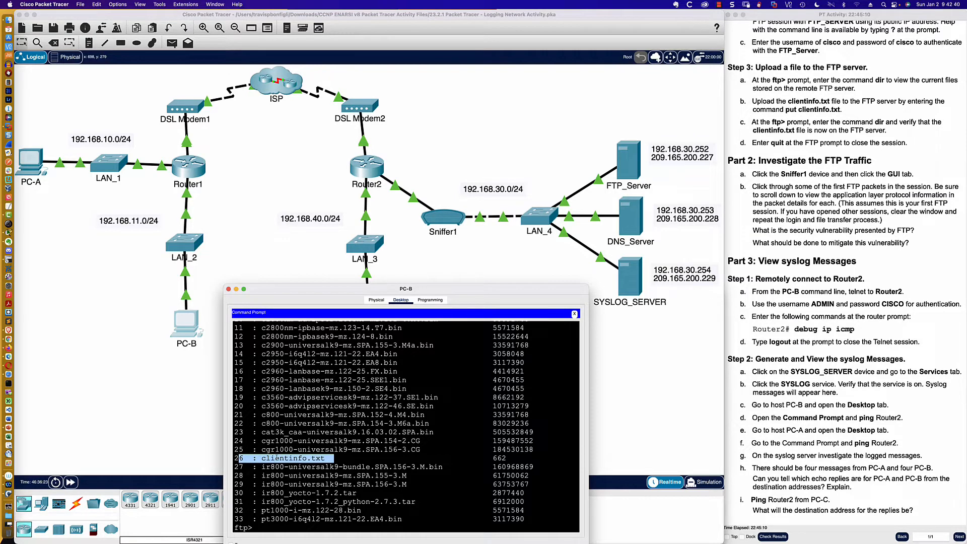
click(316, 525)
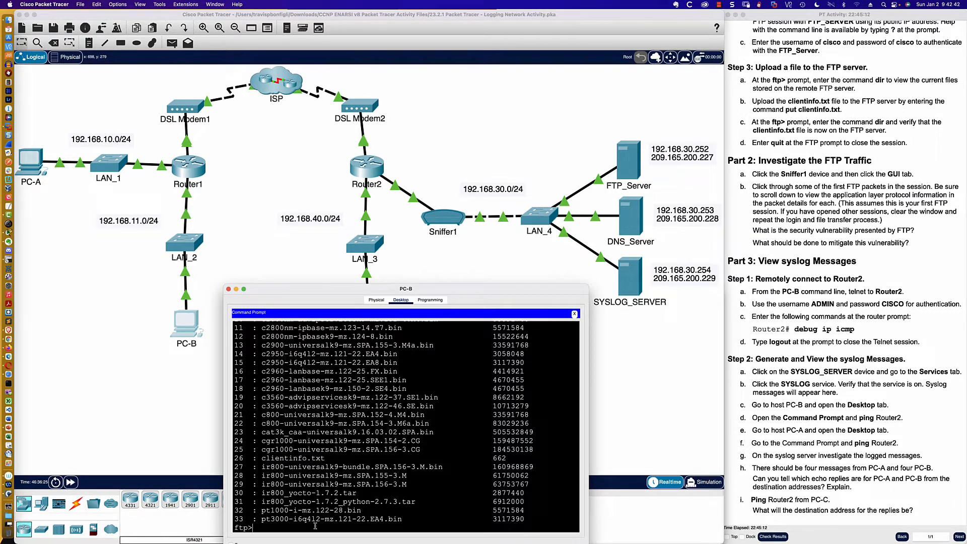
scroll(341, 450, up, 2)
scroll(341, 454, up, 5)
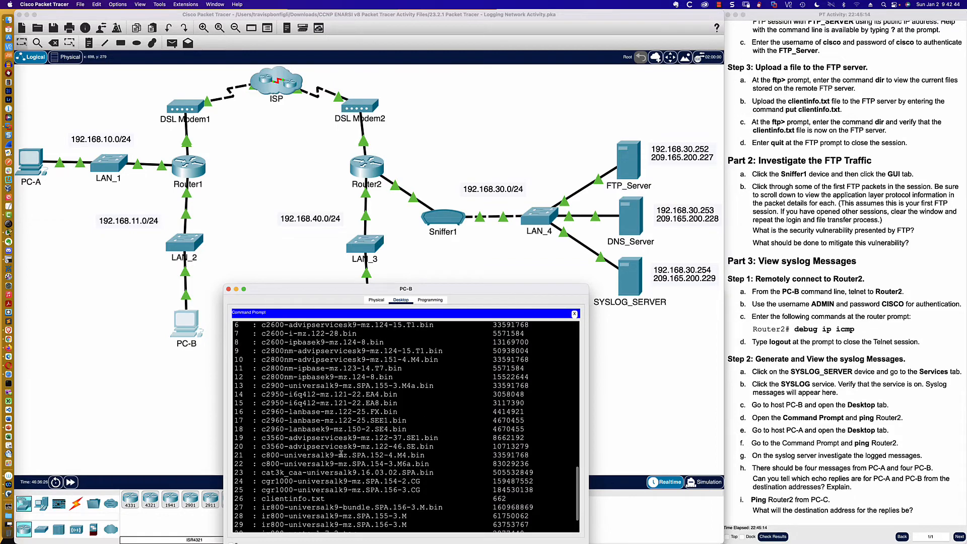
scroll(341, 454, up, 2)
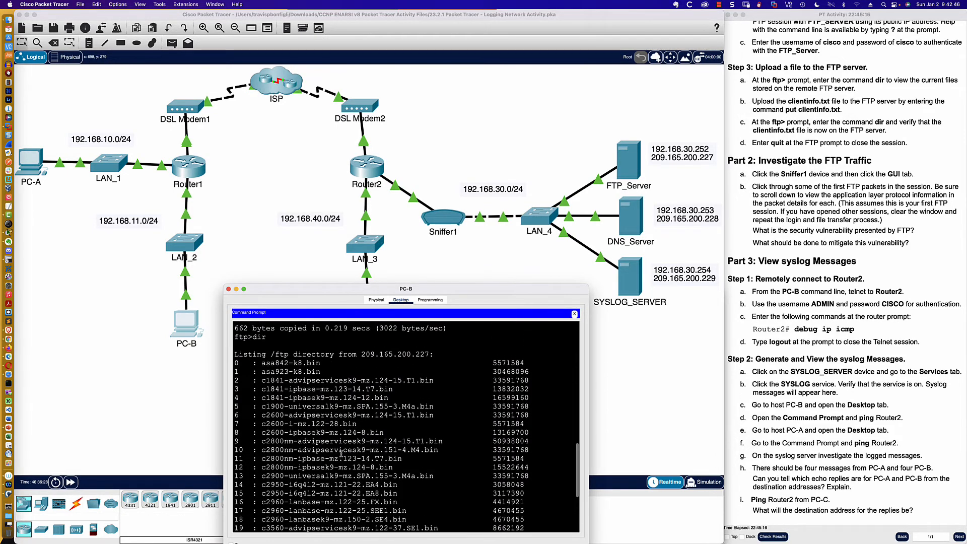
scroll(341, 454, down, 2)
scroll(341, 454, down, 5)
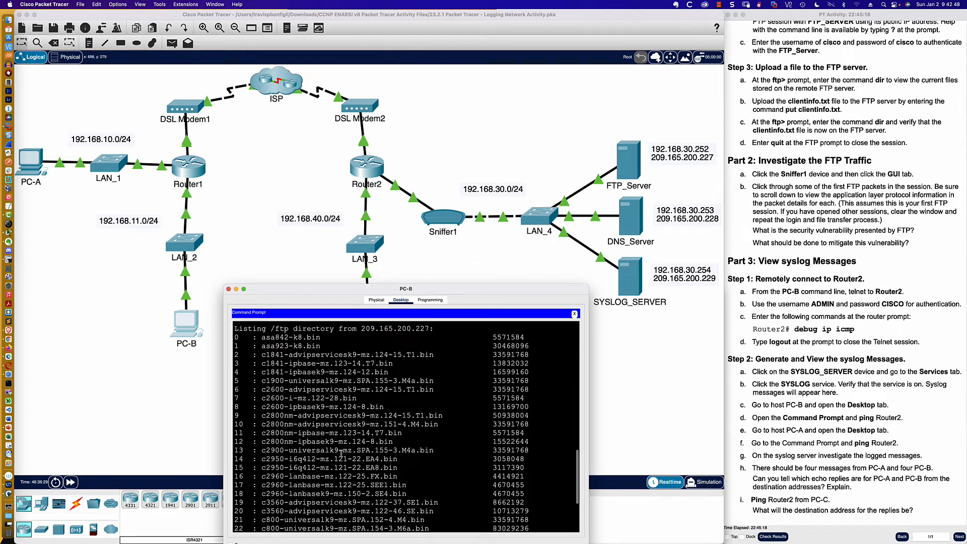
scroll(341, 453, down, 3)
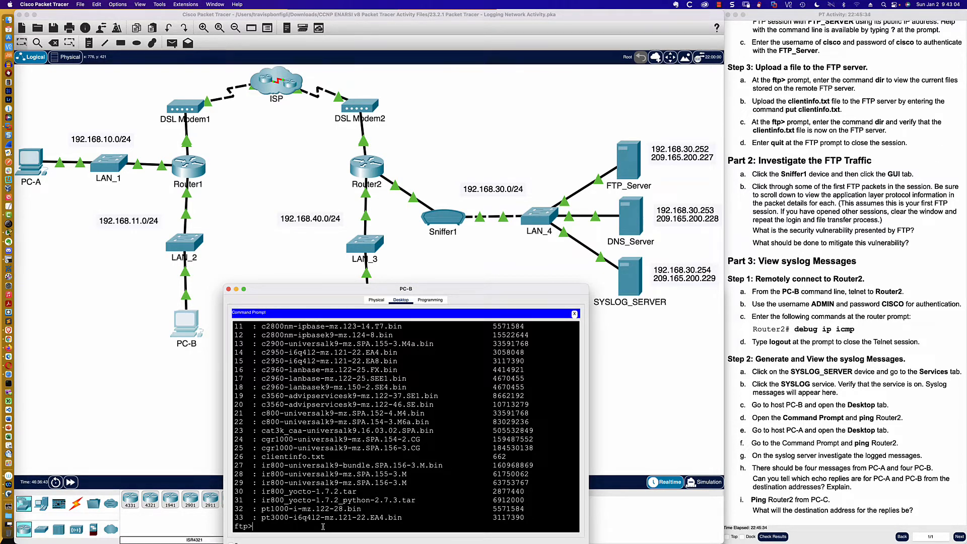
- Close the FTP session with quit and list PC-B's local files with dir
text(quit)
key(Return)
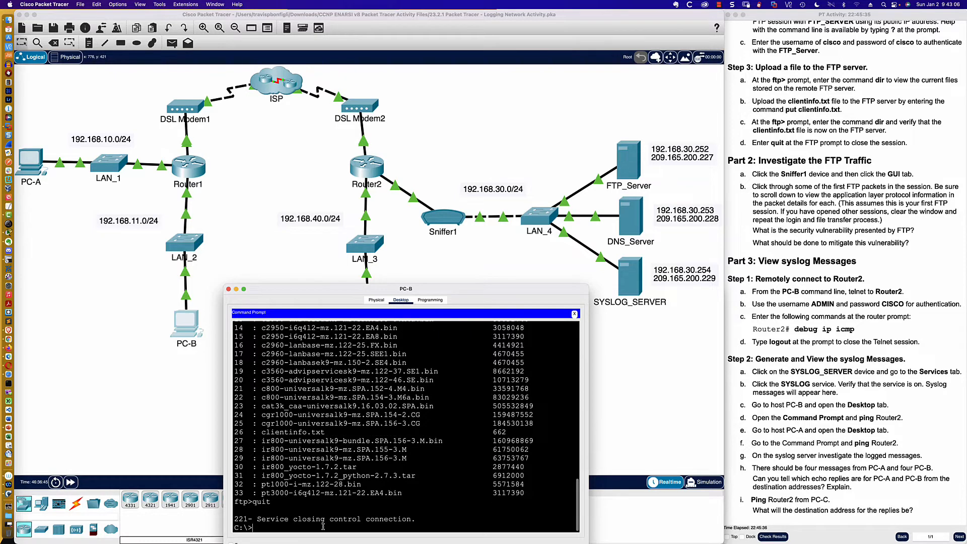
key(Return)
key(Return)
key(Return)
text(dir)
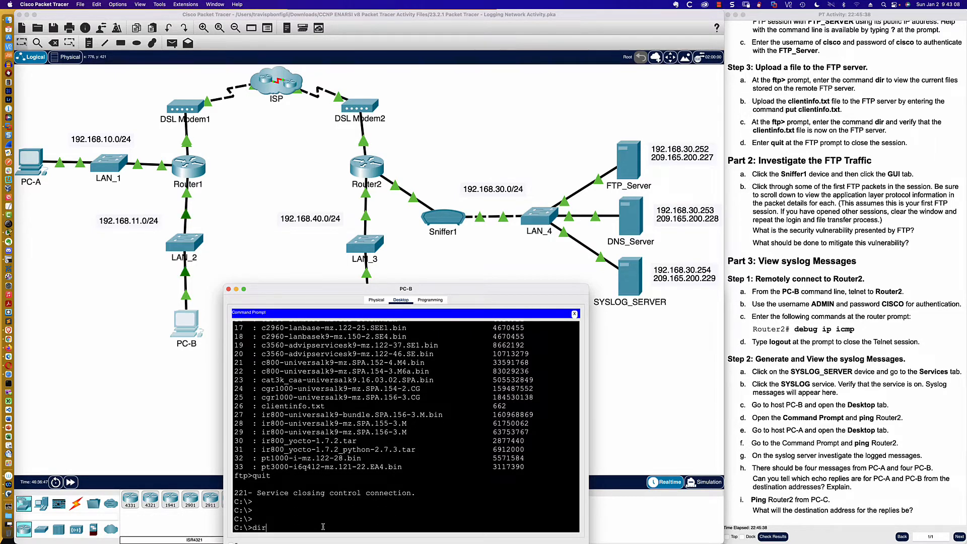
key(Return)
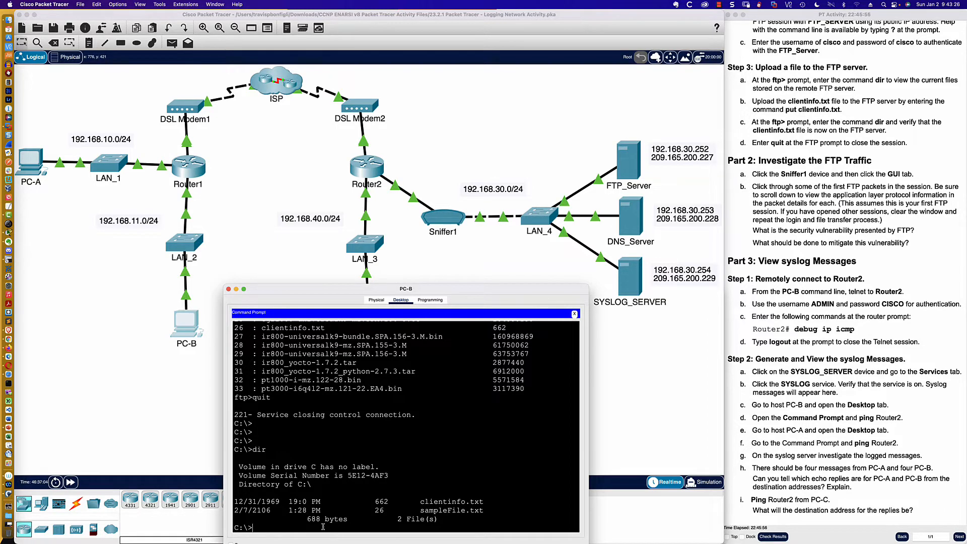
- Open Sniffer1's captured packet list and enlarge its window so the packet details are readable
scroll(761, 174, down, 1)
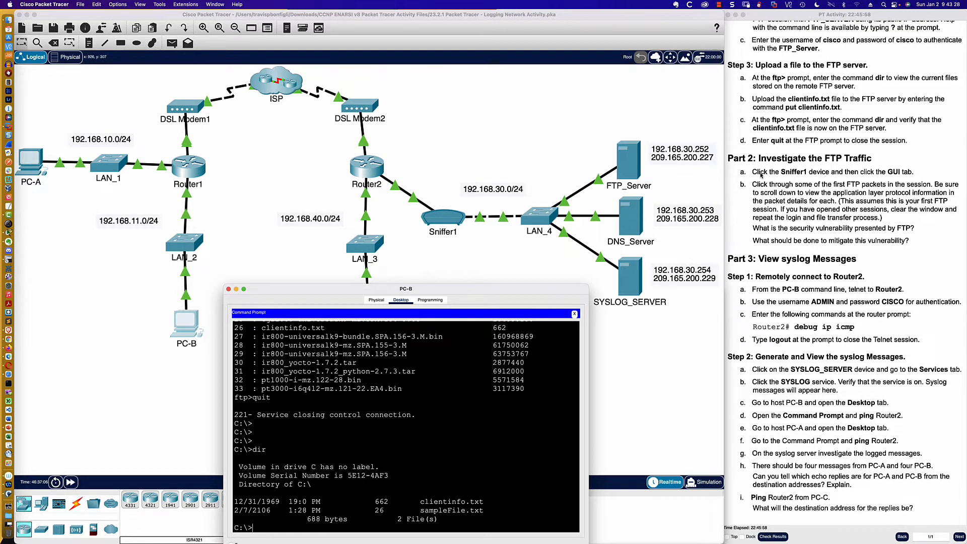
scroll(761, 175, up, 1)
click(427, 222)
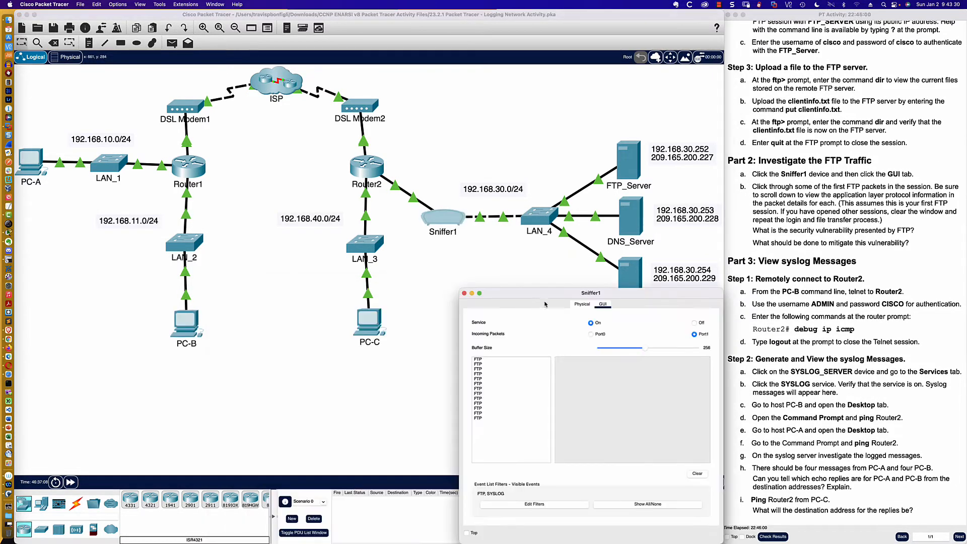
drag(459, 290, 266, 246)
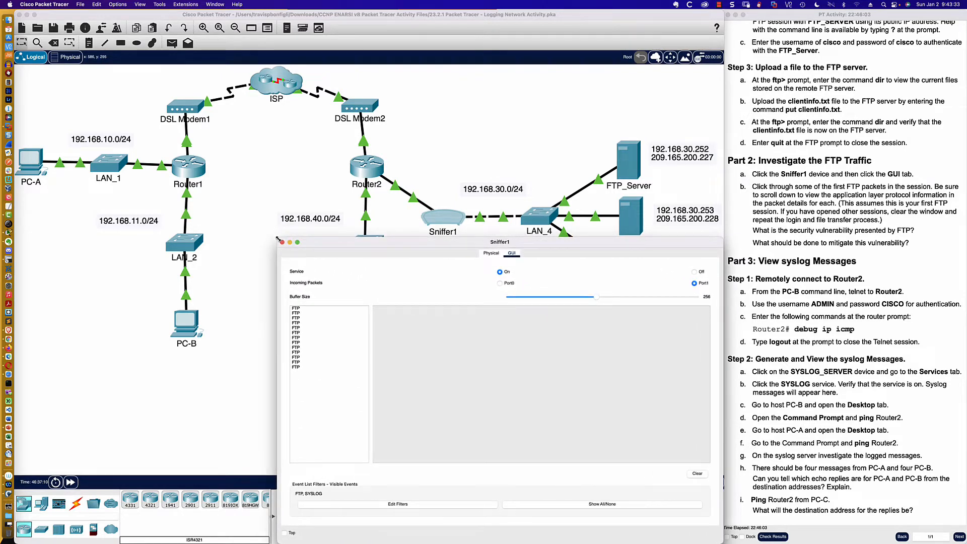
- Examine the Ethernet, IP and TCP headers of the first captured FTP packet
click(292, 318)
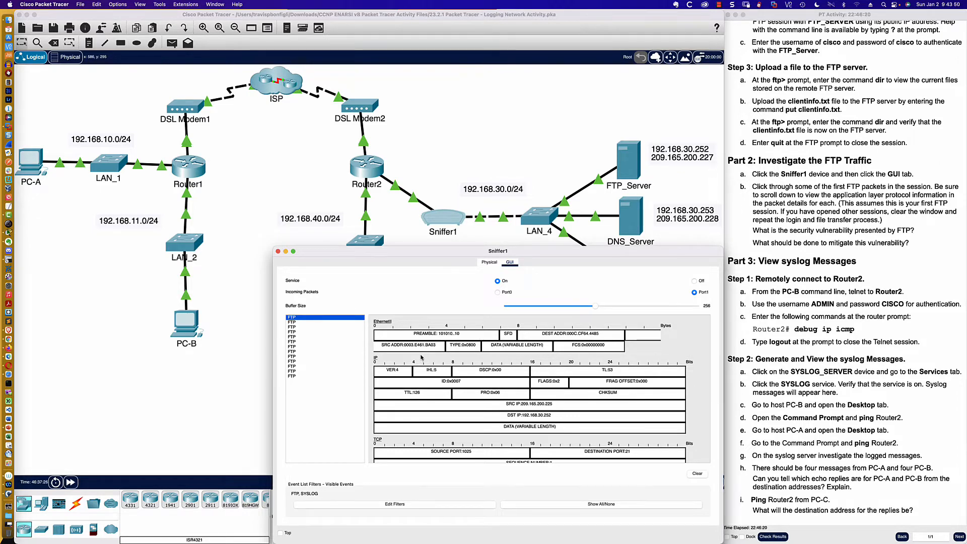
scroll(421, 357, down, 3)
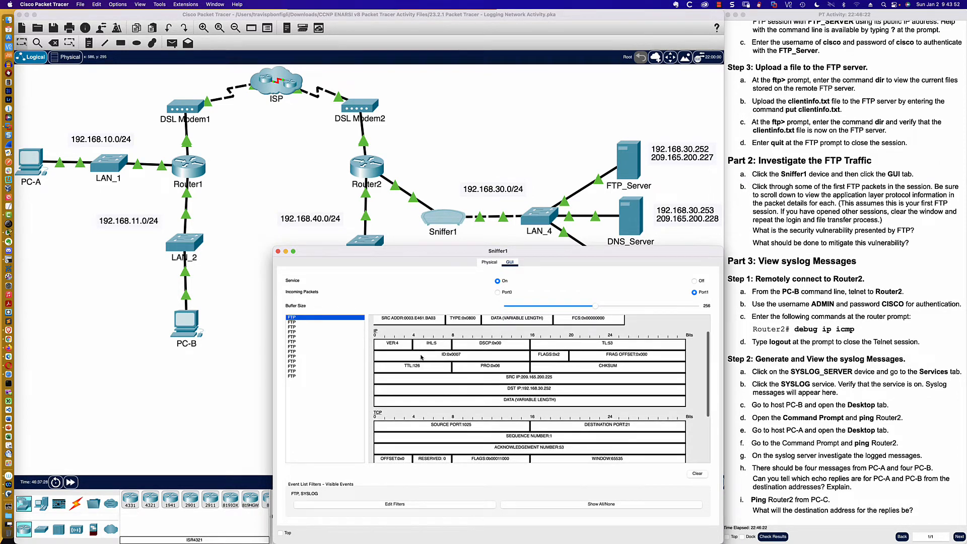
scroll(421, 357, up, 3)
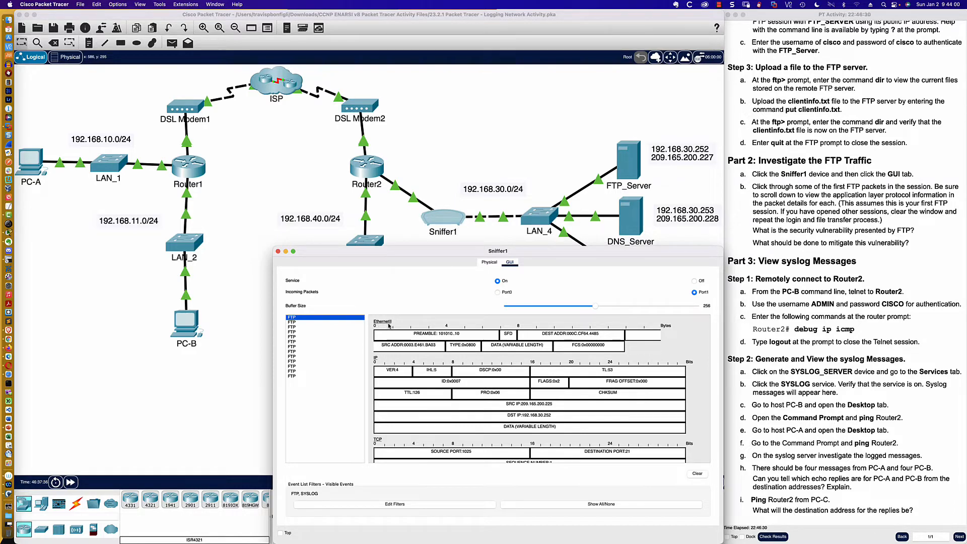
scroll(429, 343, down, 2)
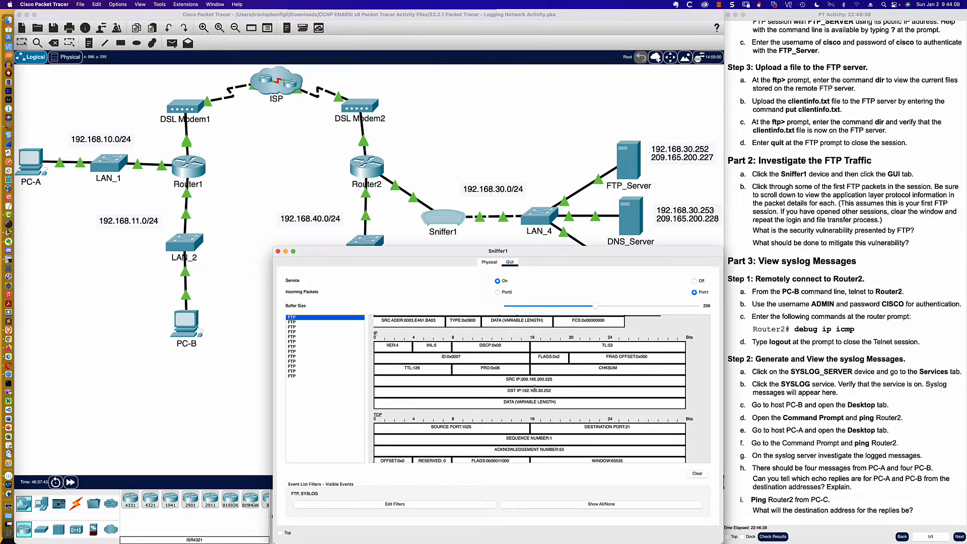
scroll(395, 414, down, 3)
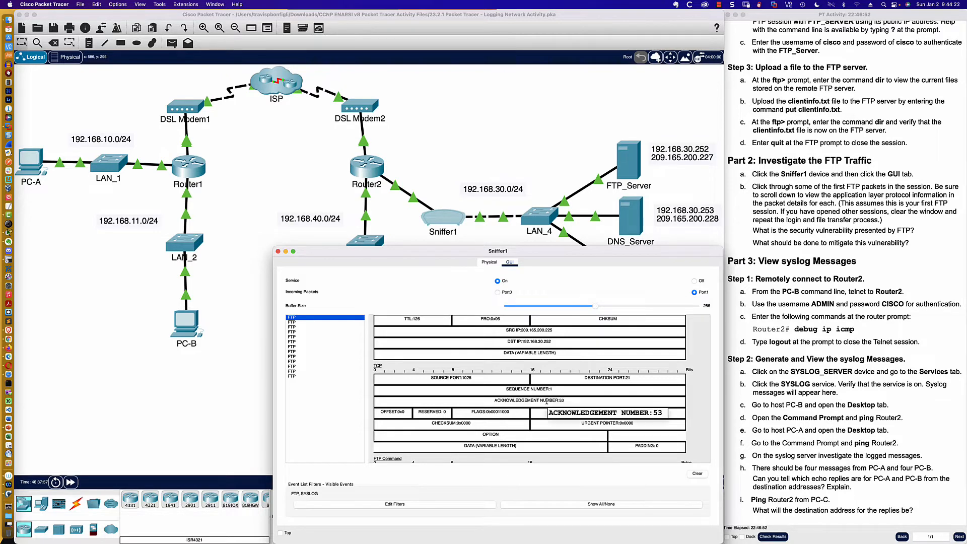
- Inspect the second captured FTP packet down to its FTP command and argument
click(294, 322)
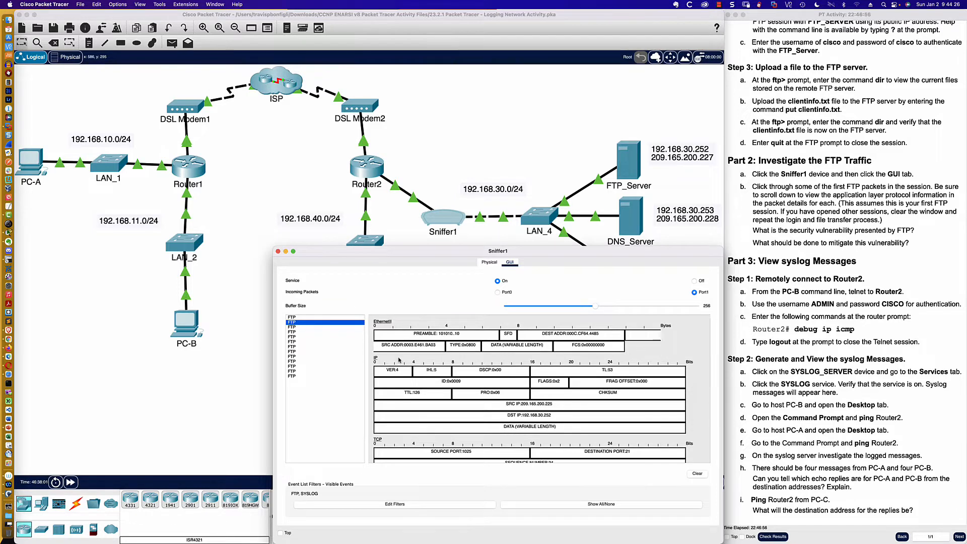
scroll(399, 359, down, 5)
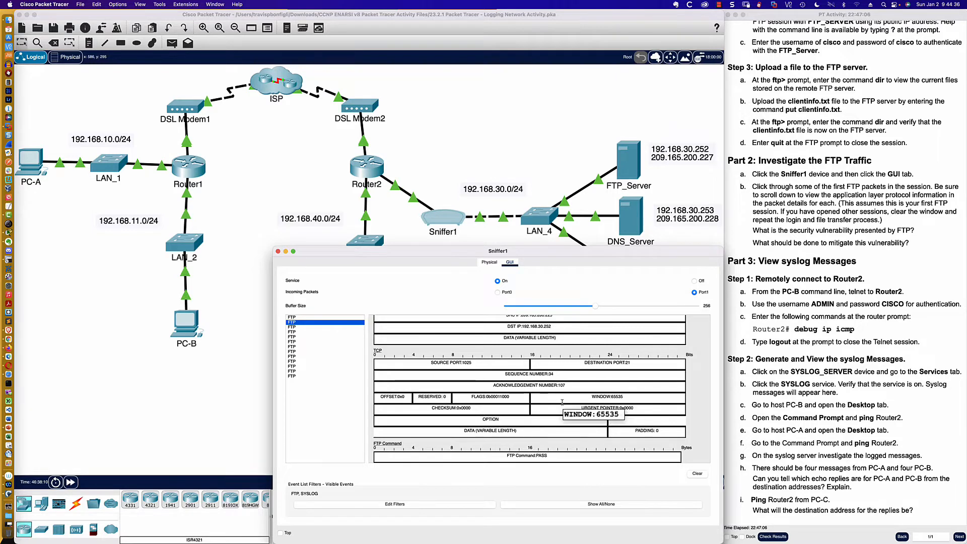
scroll(503, 403, down, 2)
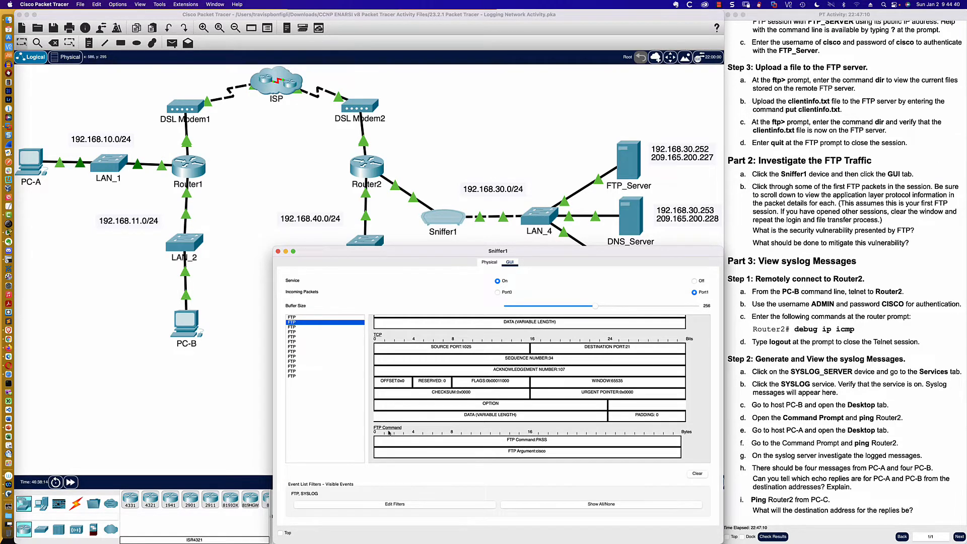
scroll(403, 403, up, 10)
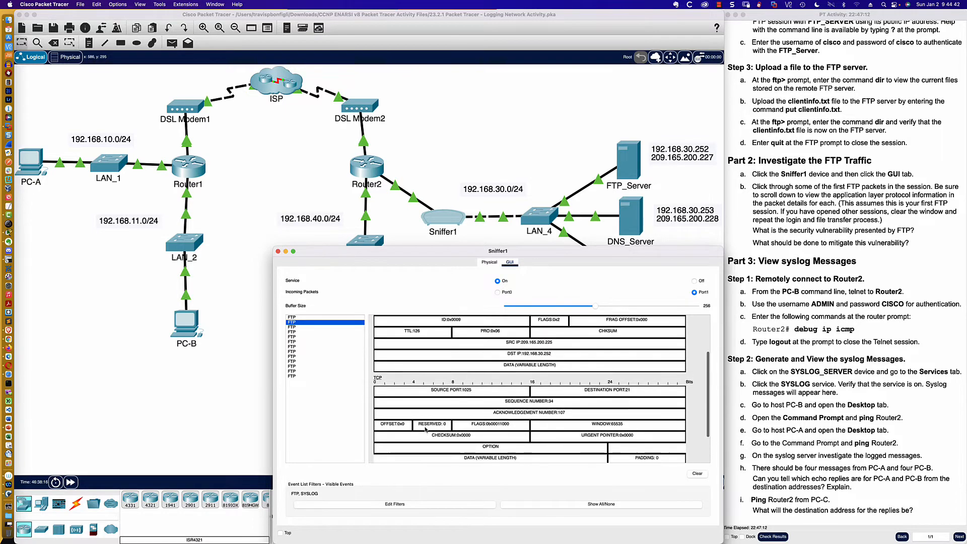
- Inspect the third captured FTP packet down to its application-layer FTP command and argument
click(296, 327)
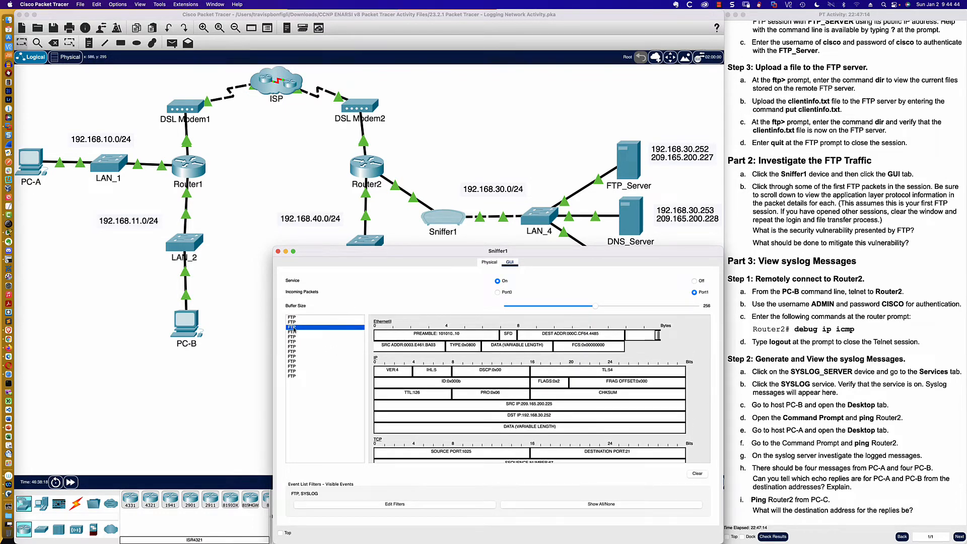
scroll(432, 370, down, 2)
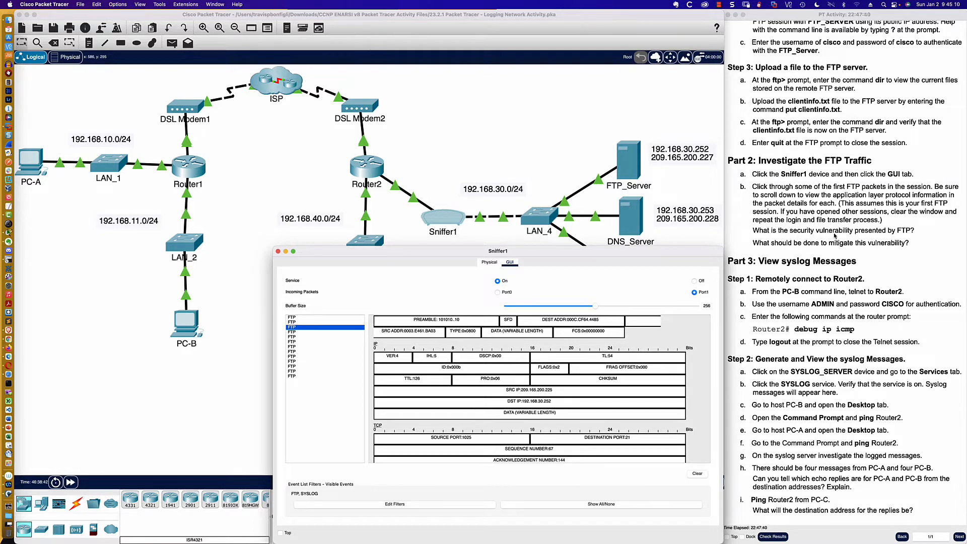
scroll(442, 367, down, 5)
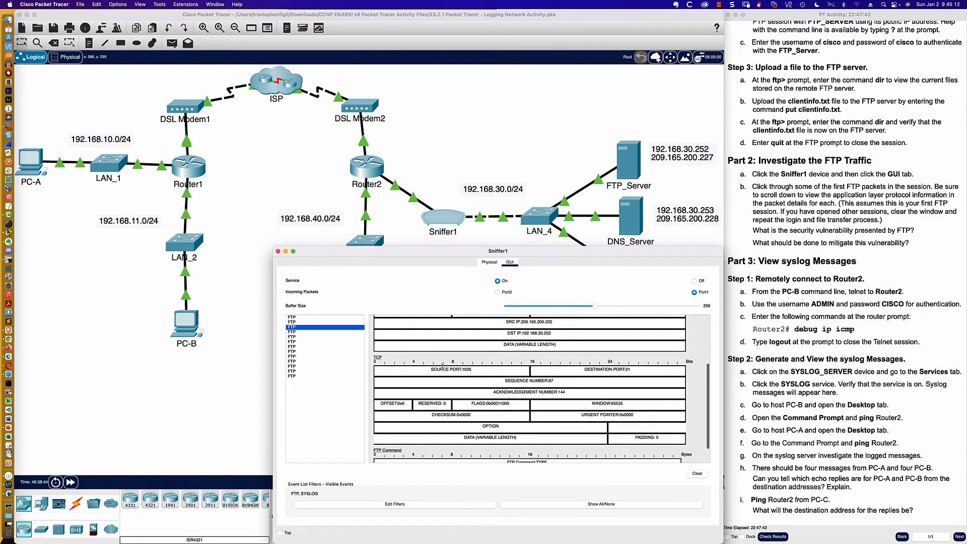
scroll(442, 367, down, 2)
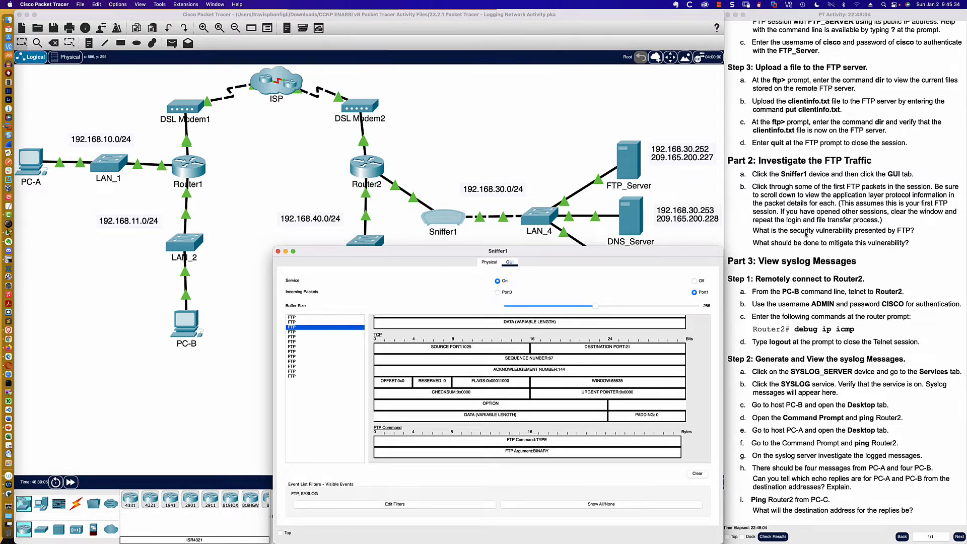
scroll(786, 234, down, 1)
scroll(785, 234, up, 1)
click(427, 439)
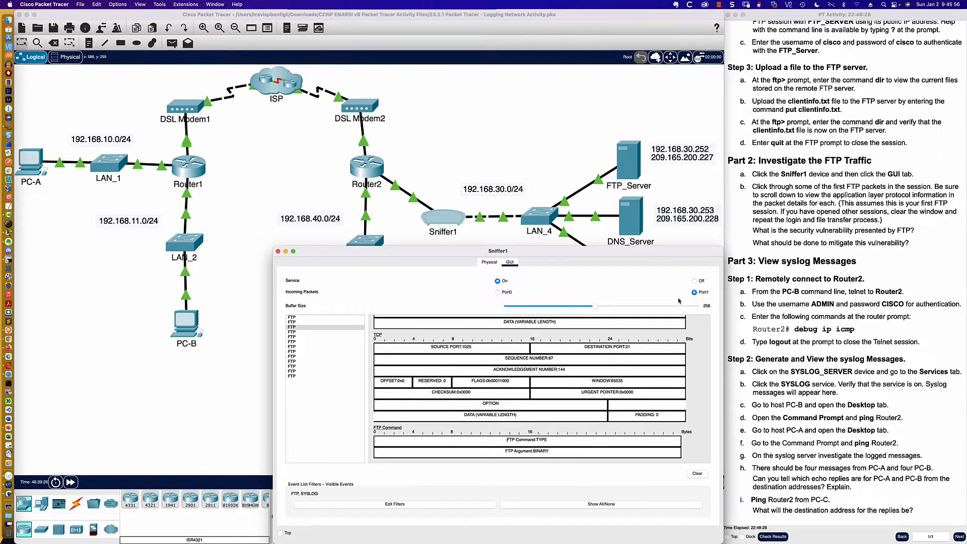
- Return to PC-B's command prompt and enlarge its window, keeping the topology's servers in view
click(194, 327)
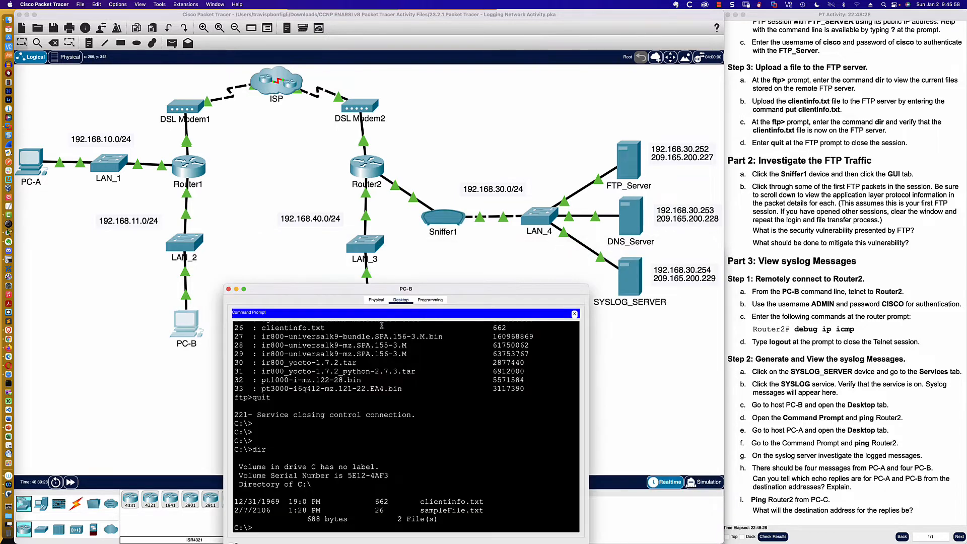
drag(591, 289, 723, 326)
drag(429, 305, 427, 311)
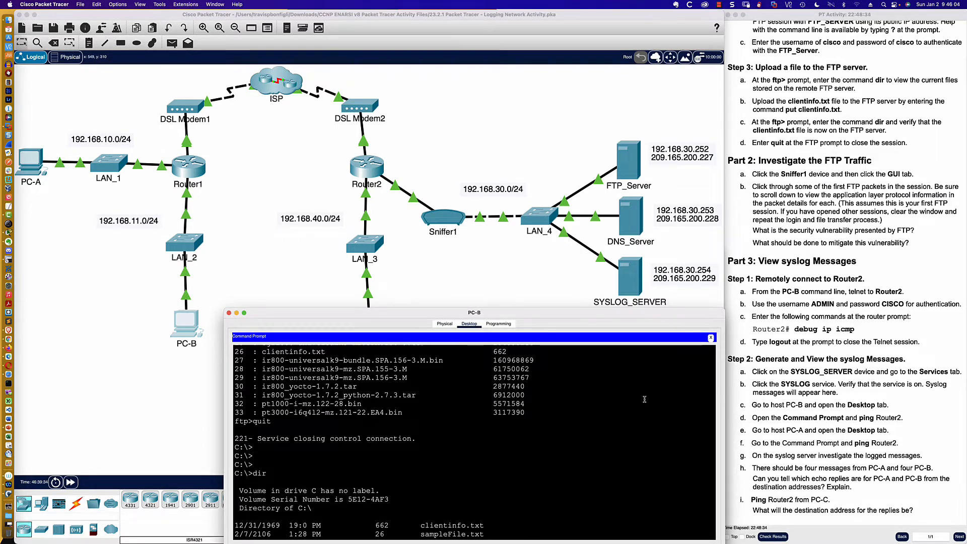
scroll(644, 399, down, 3)
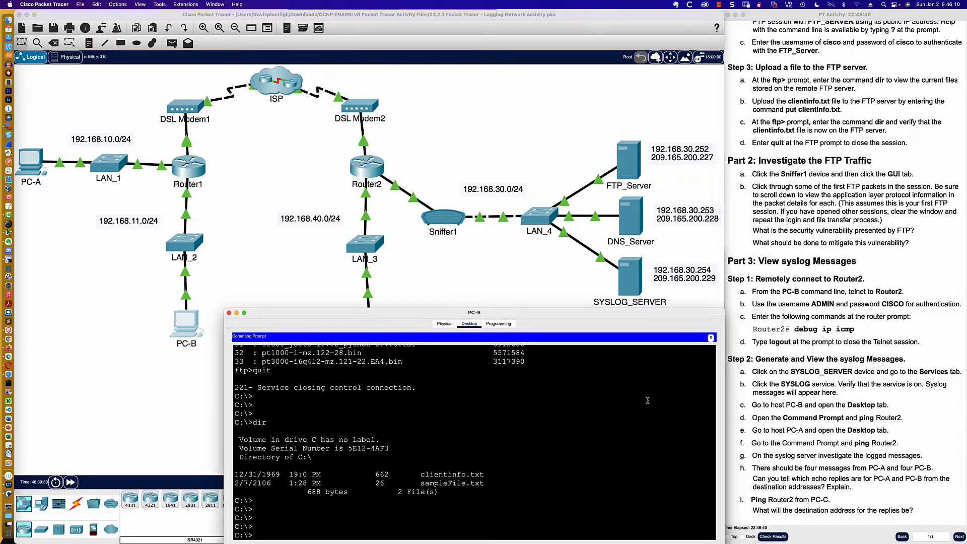
- Check the instructions for Router2's address and try to telnet from PC-B to Router2 by its hostname
text(telnet)
scroll(840, 189, up, 15)
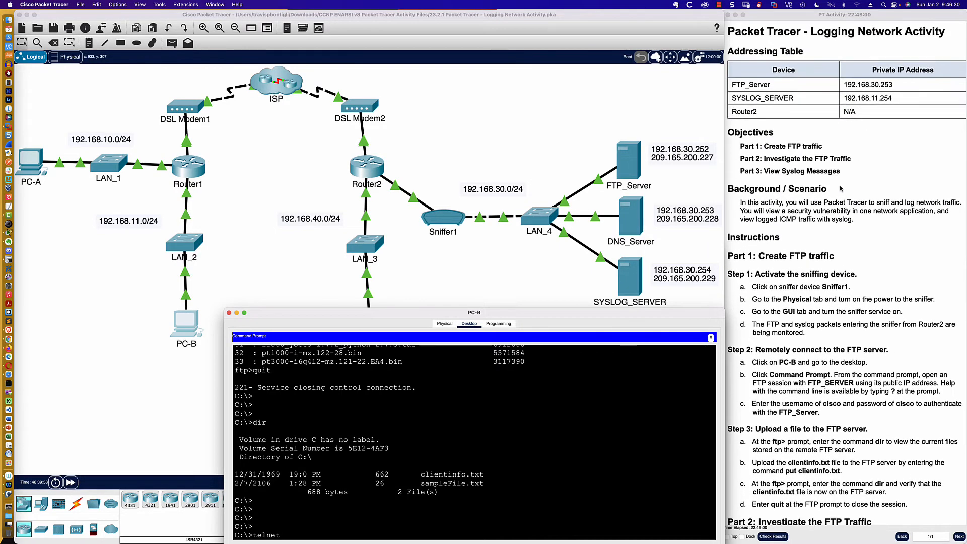
scroll(840, 189, down, 12)
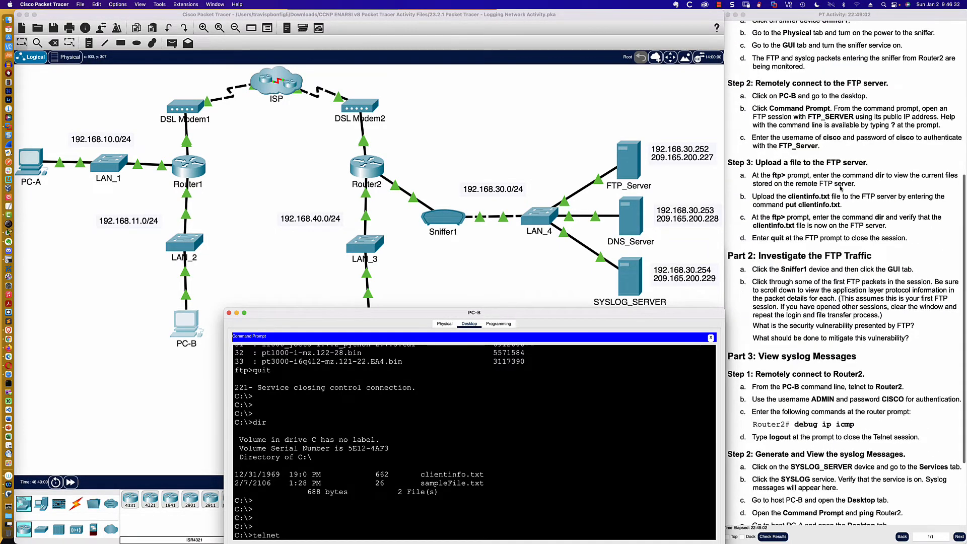
scroll(828, 217, down, 2)
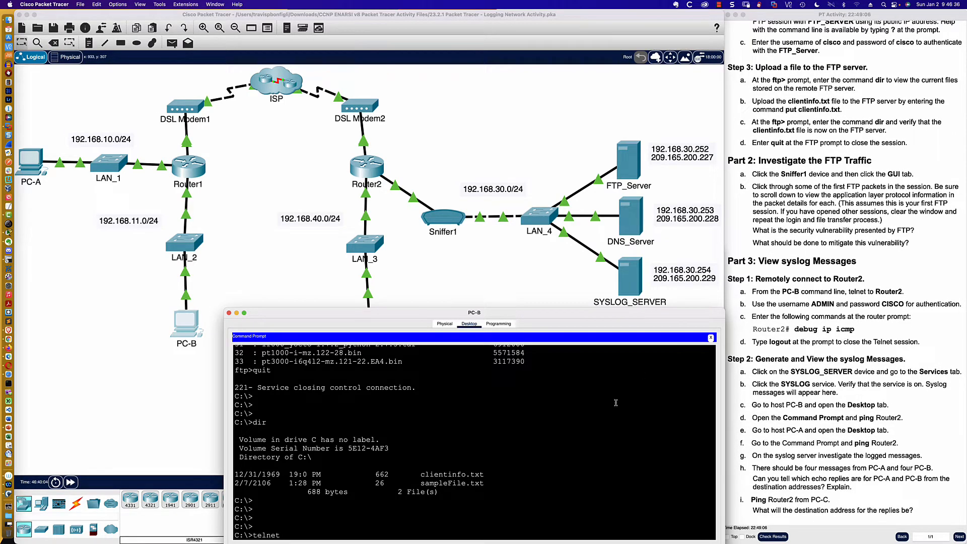
text(Router2)
key(Return)
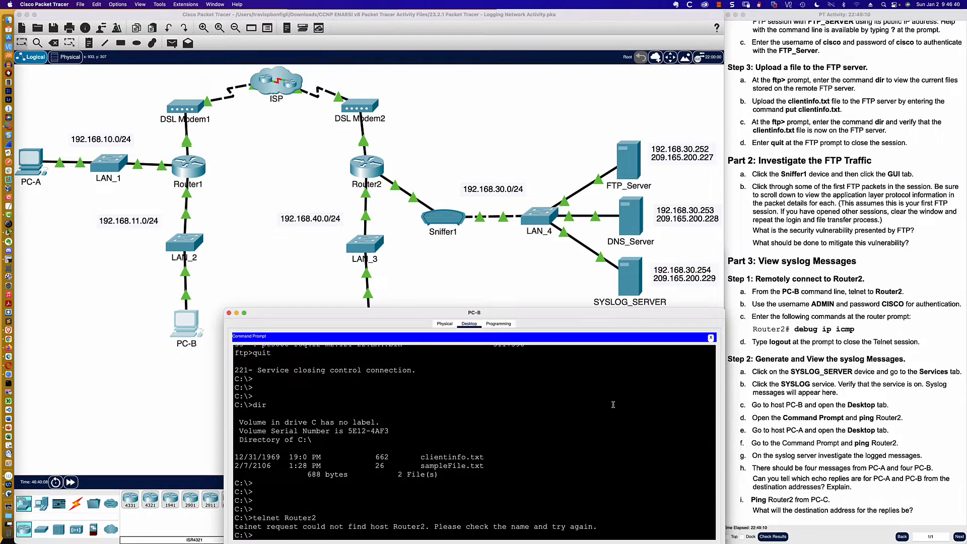
- Open Router2's command line in an enlarged window and enter privileged EXEC mode with en
click(371, 173)
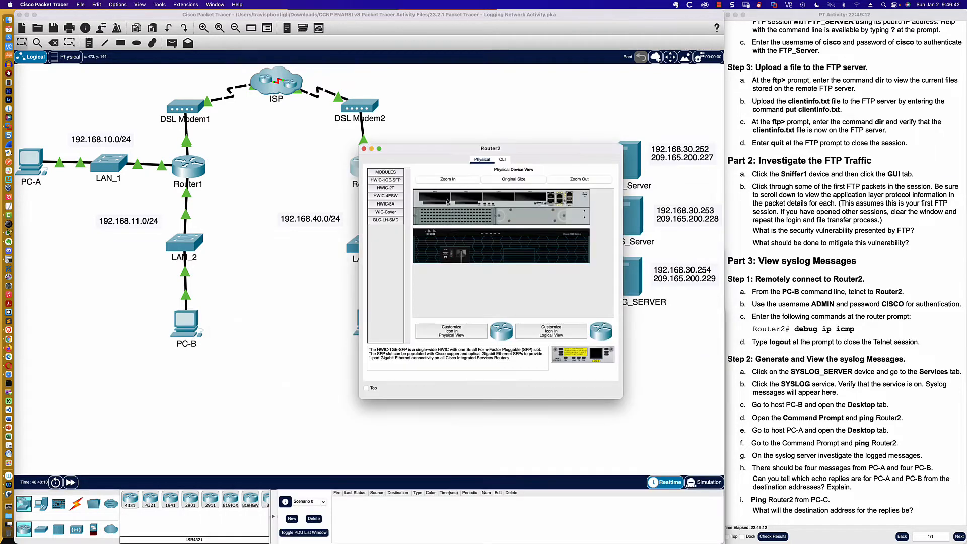
click(499, 161)
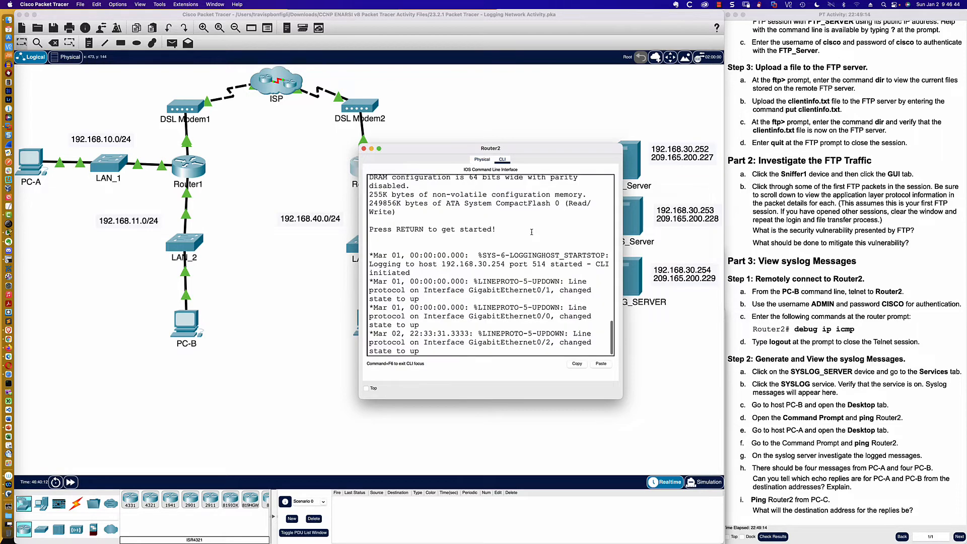
drag(622, 397, 815, 447)
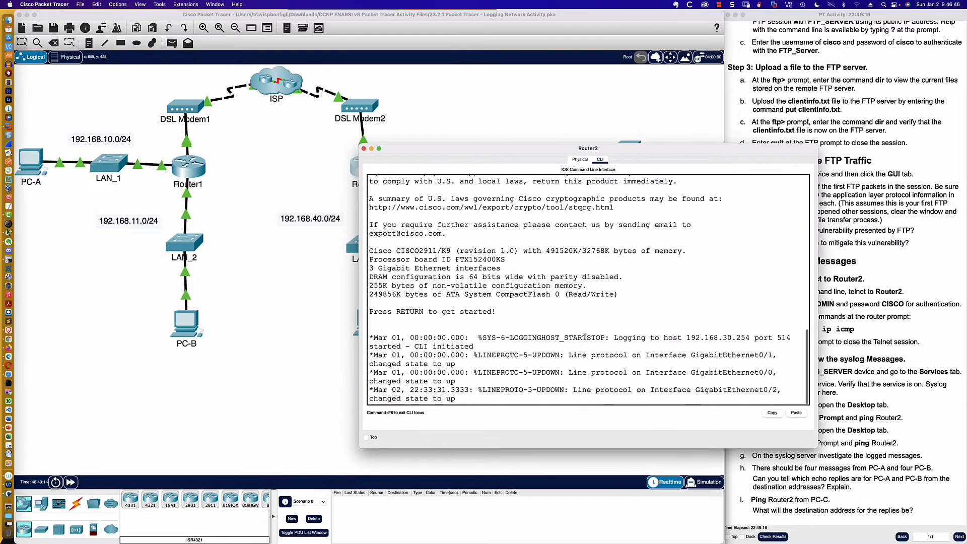
key(Return)
key(Return)
key(Return)
text(en)
key(Return)
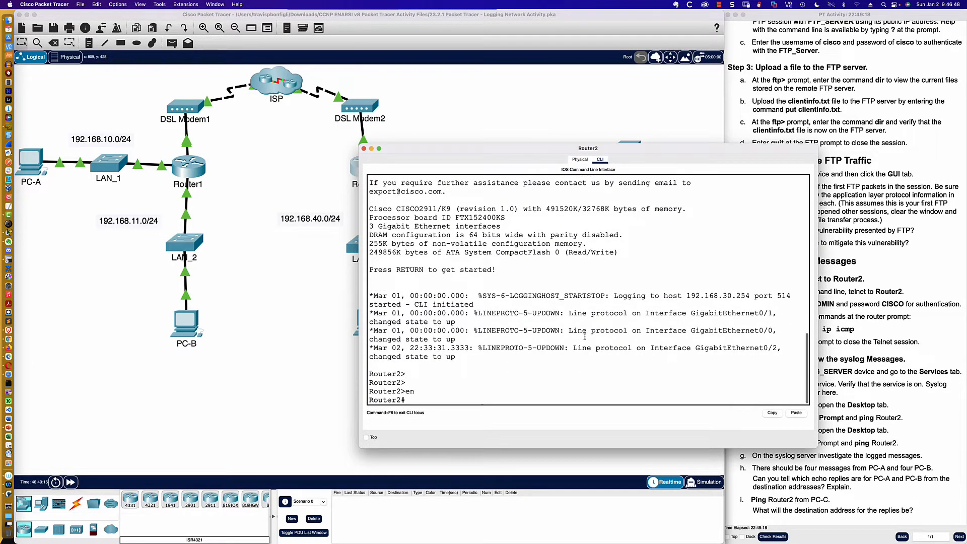
- Display Router2's interface IP addresses with sh ip int bri and move the window clear of Router2 in the topology
text(sh ip int )
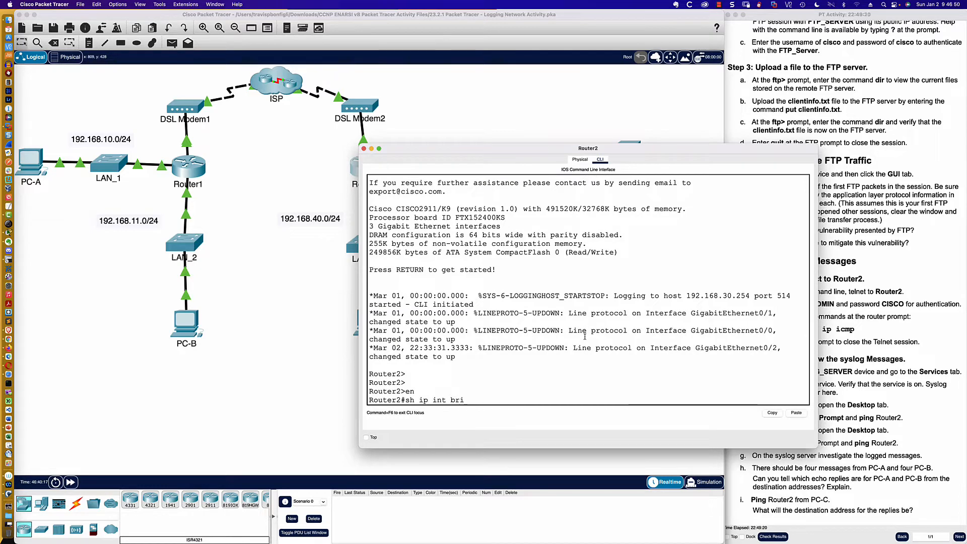
text(bri)
key(Return)
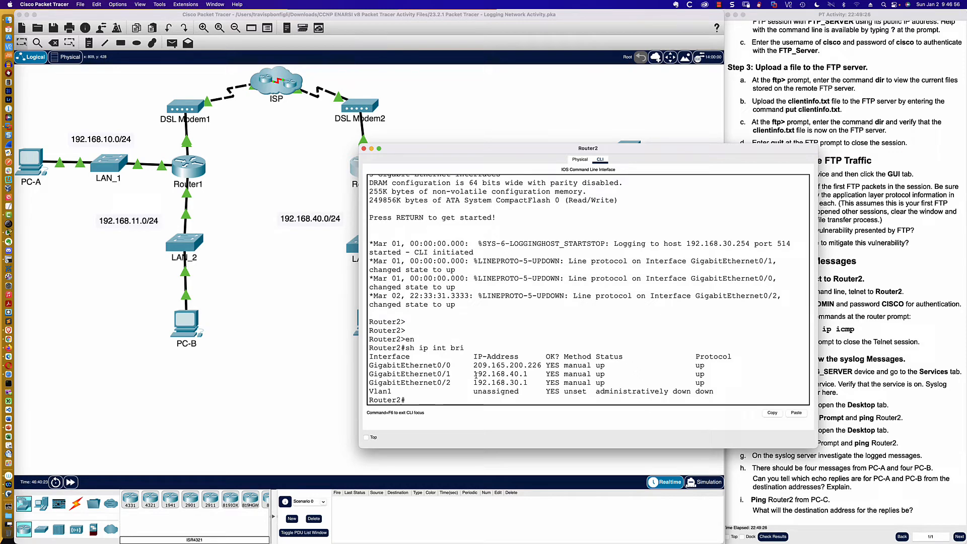
drag(430, 150, 486, 153)
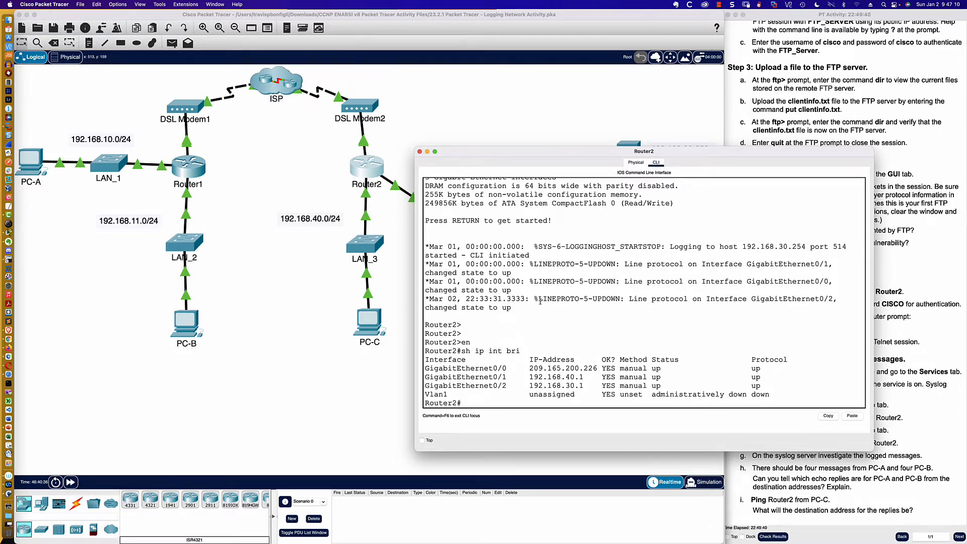
- Shut down Router2's interface gi0/0 in configuration mode and re-enable it with no shut
text(conf t)
key(Return)
text(int gi0/0)
key(Return)
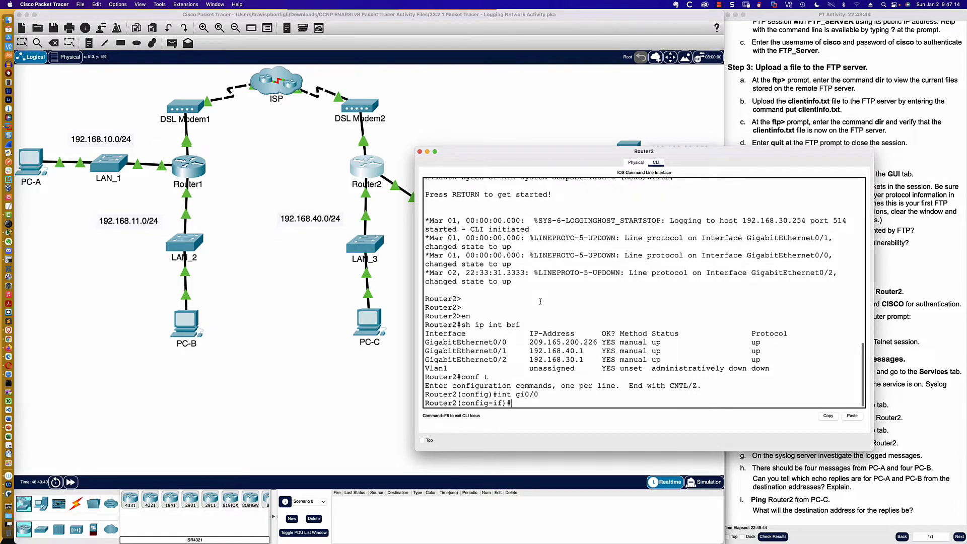
text(shut)
key(Return)
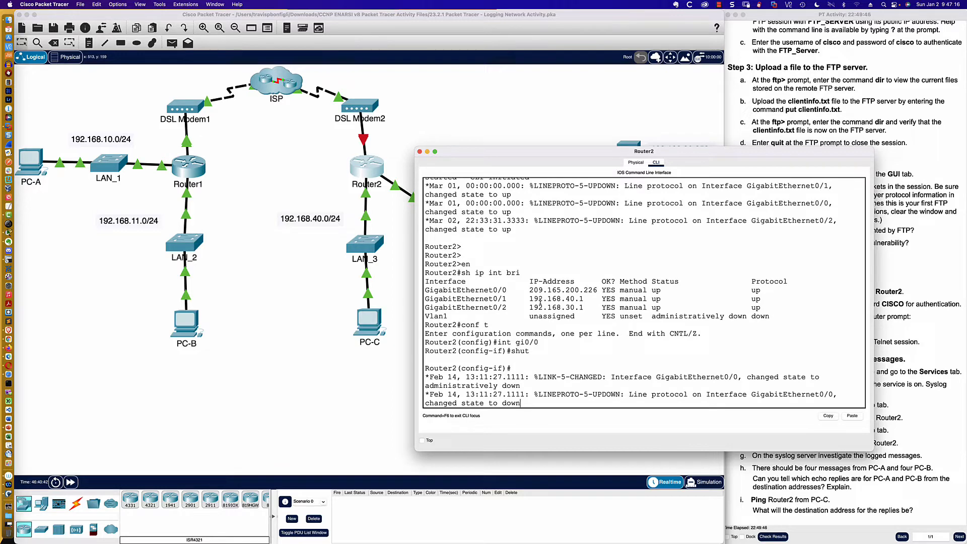
key(Return)
key(Return)
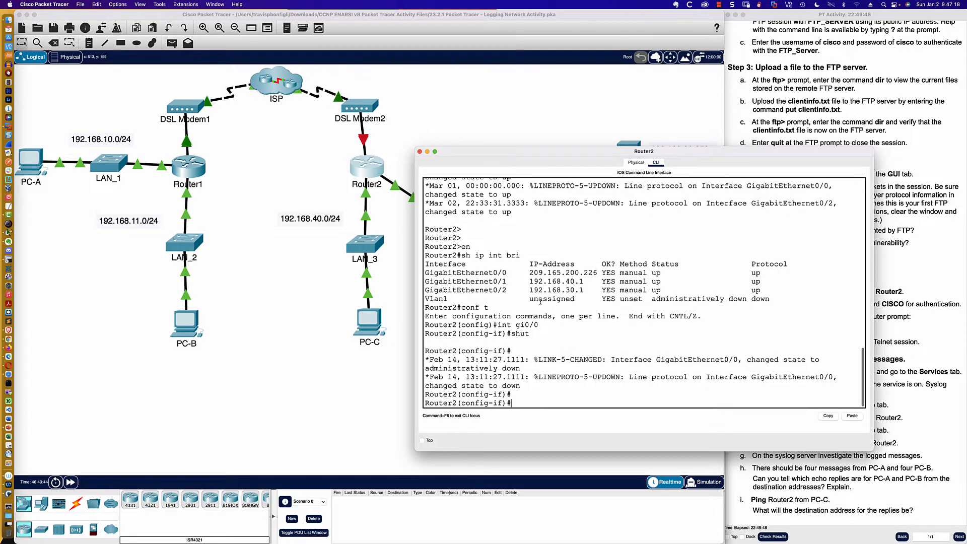
text(no shut)
key(Return)
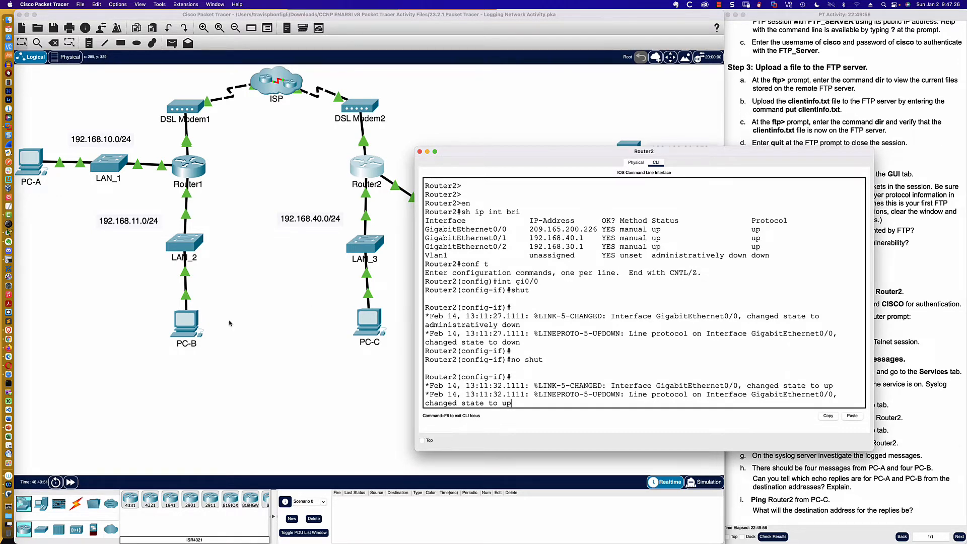
- From PC-B's command prompt, telnet to Router2 at 209.165.200.226
click(191, 328)
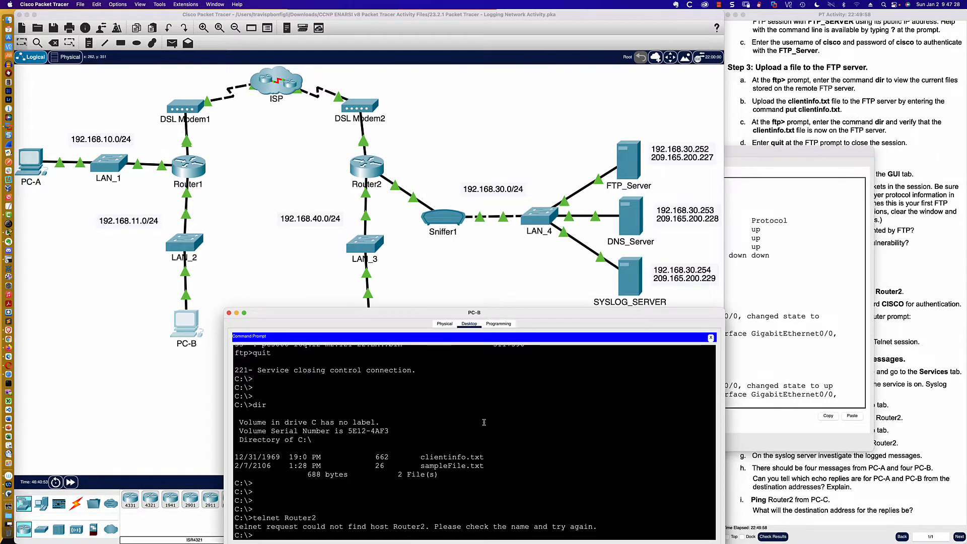
key(Return)
key(Return)
key(Return)
text(telnet 209.)
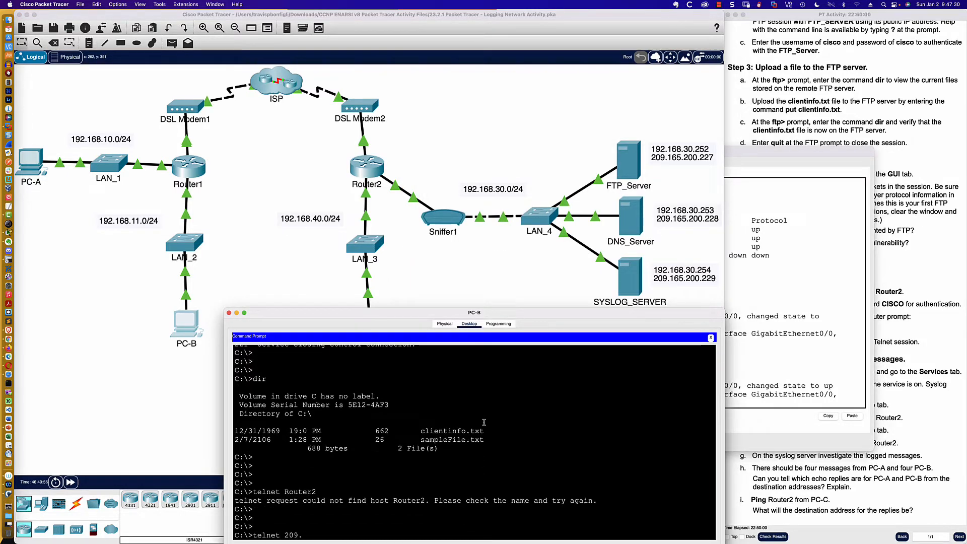
text(165.200.226)
key(Return)
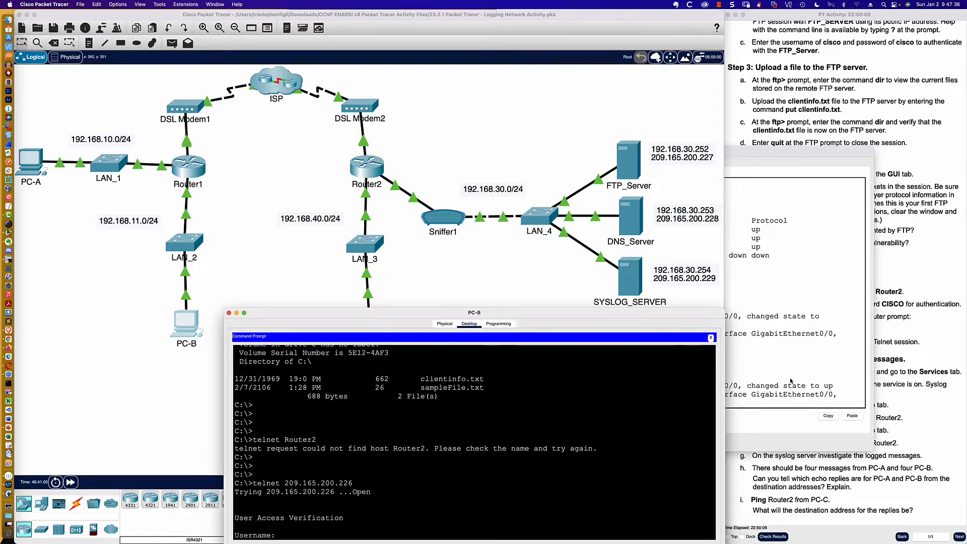
- Check the lab instructions for the credentials and log in to Router2 as ADMIN with the account password
click(888, 368)
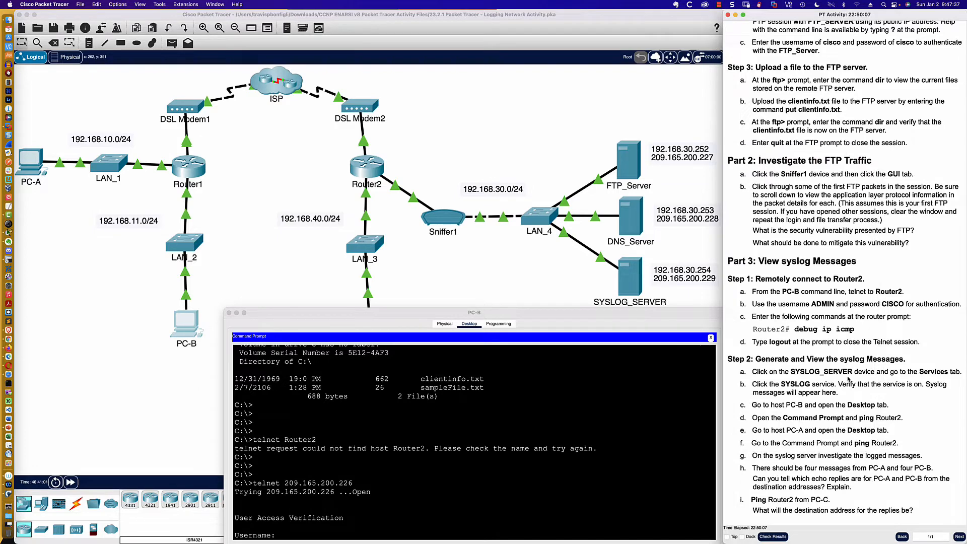
click(319, 535)
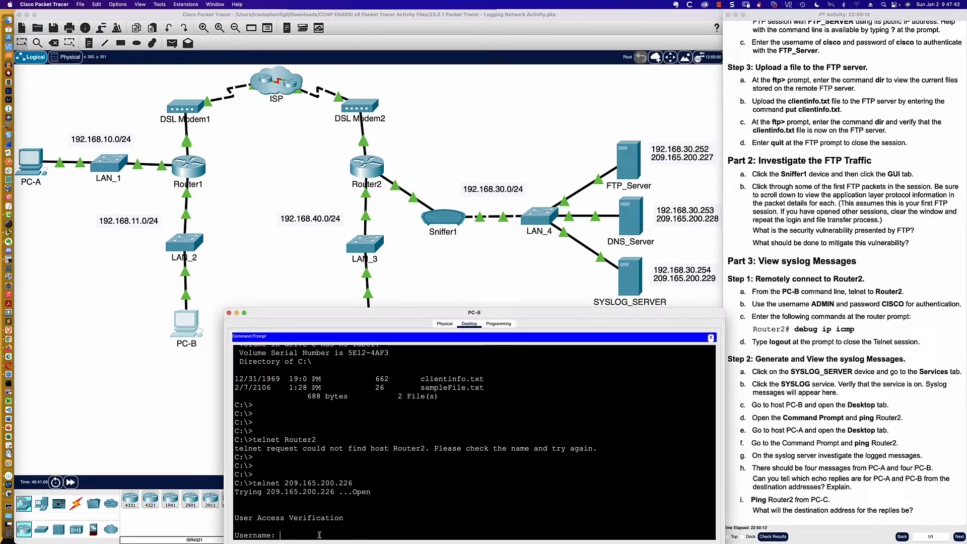
text(ADMIN)
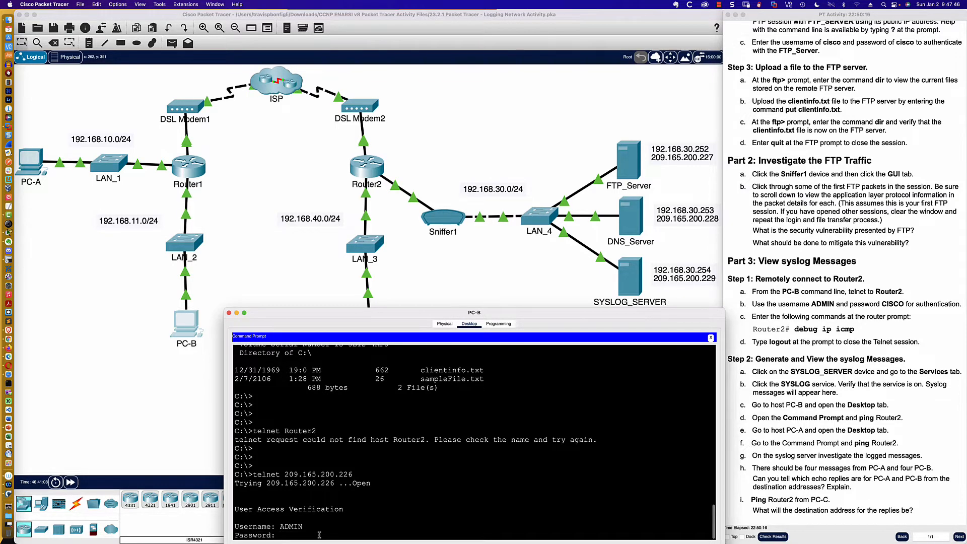
key(Return)
text(CISCO)
key(Return)
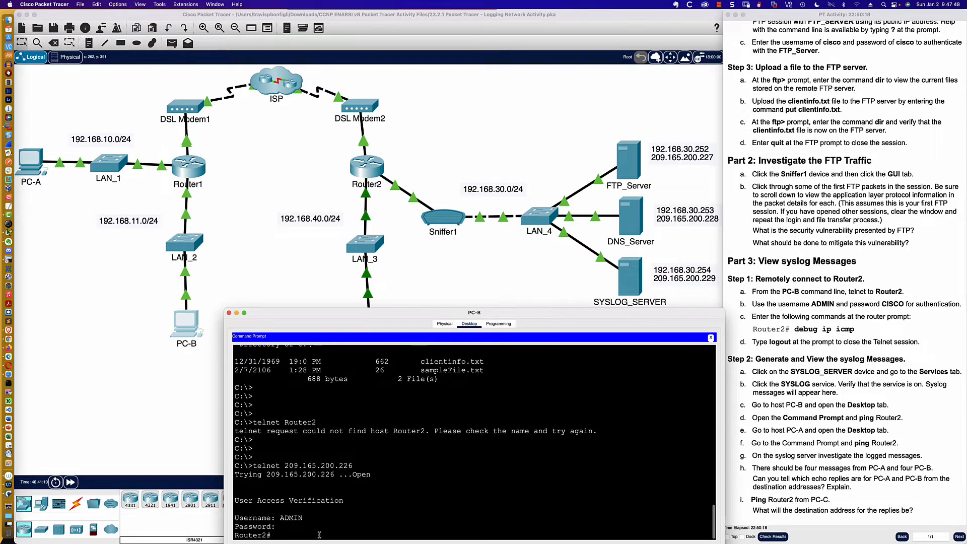
key(Return)
key(Return)
key(Return)
key(Return)
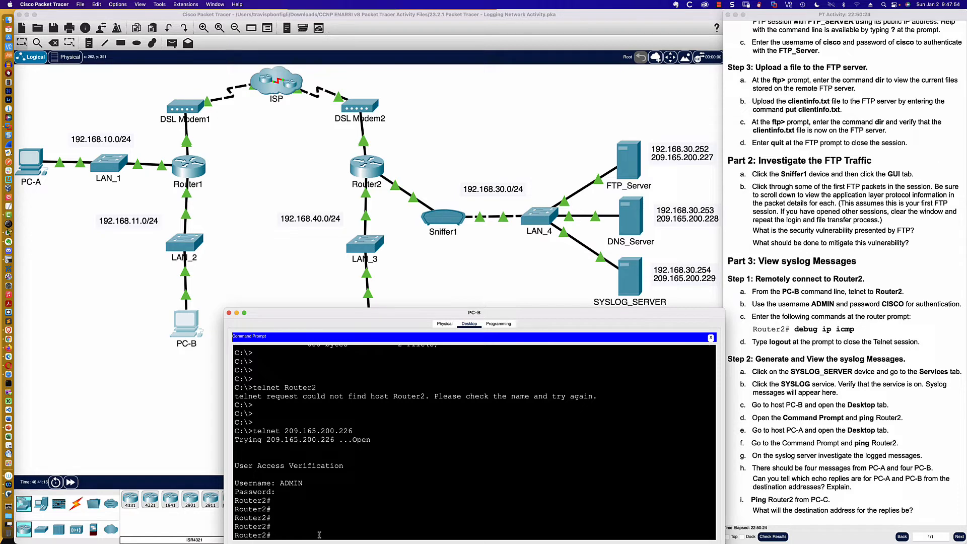
- Display Router2's running configuration with sh run and highlight the ADMIN account's privilege level in the username line
text(sh run)
key(Return)
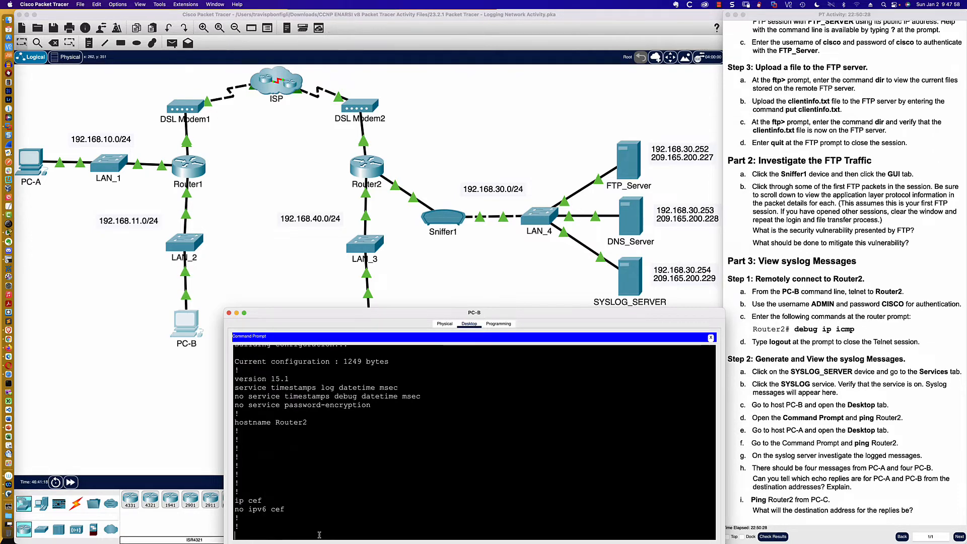
key(Return)
key(Return)
key(Return)
key(Return)
key(Return)
key(Return)
key(Return)
key(Return)
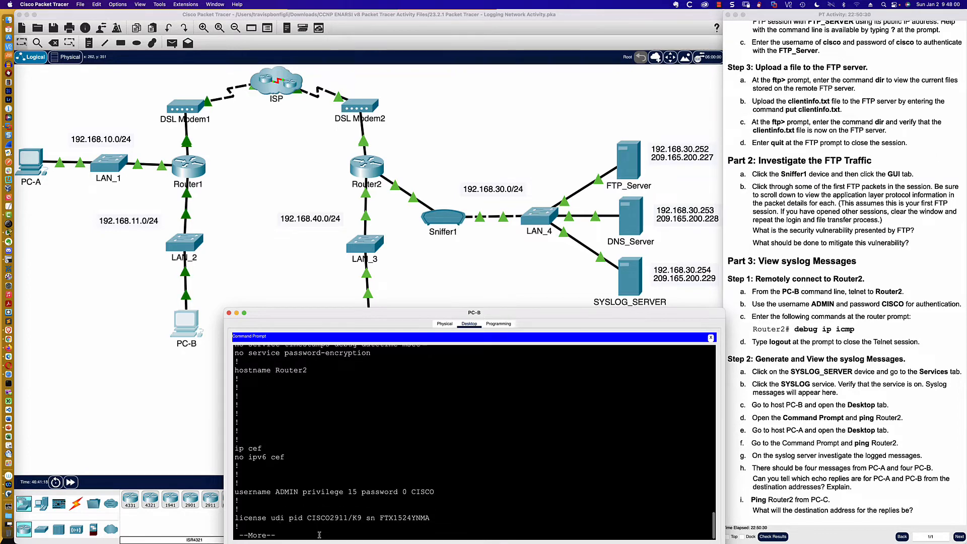
key(Return)
key(Return)
key(Return)
key(Return)
key(Return)
key(Return)
key(Return)
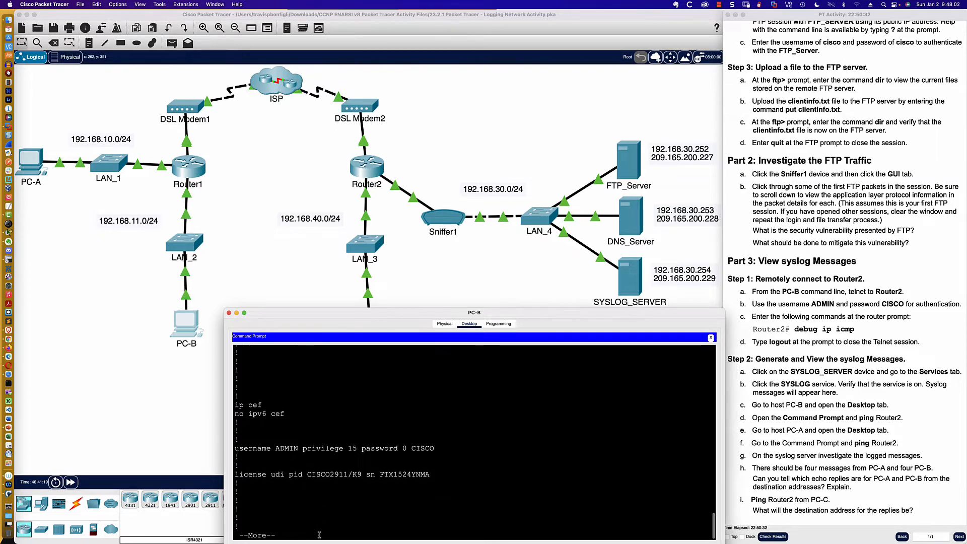
key(Return)
key(Return)
key(Return)
key(Return)
key(Return)
key(Return)
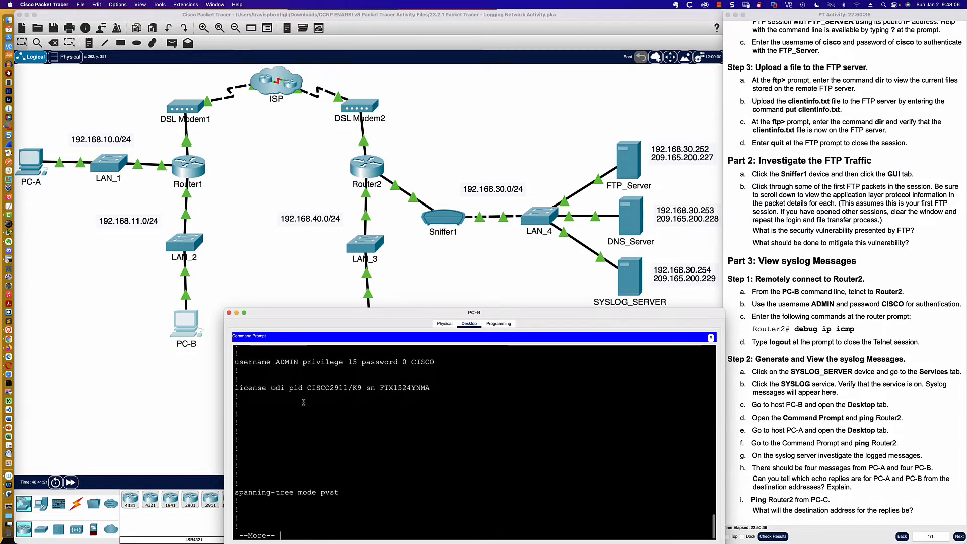
drag(276, 362, 358, 362)
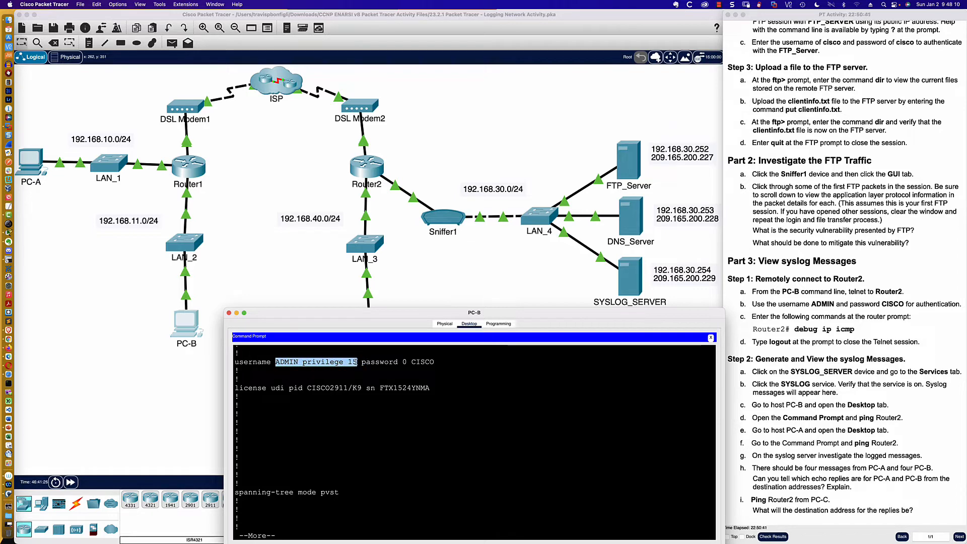
- Page through the rest of Router2's running configuration, examining the interface, NAT, logging and line settings
click(305, 533)
key(Return)
key(Return)
key(Return)
key(Return)
key(Return)
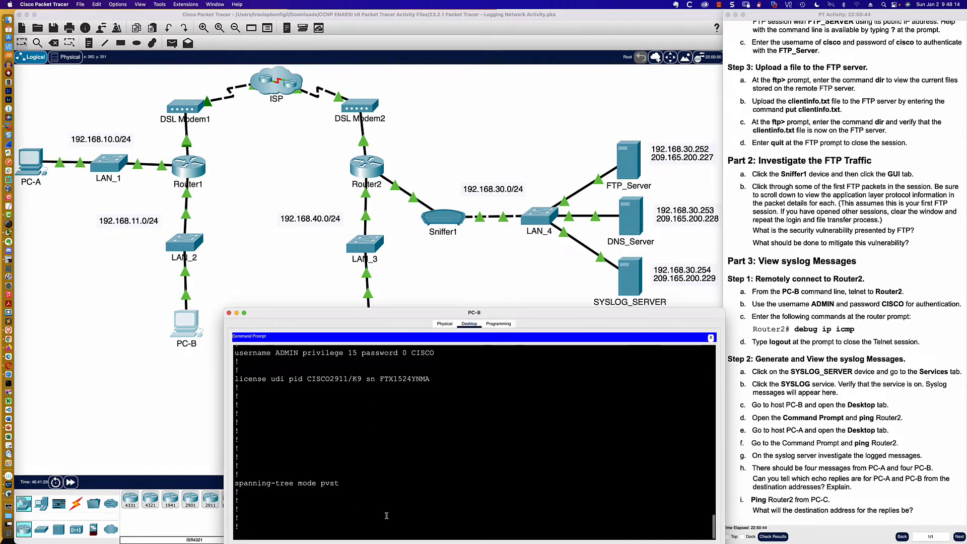
key(Return)
key(Return)
key(Return)
key(Return)
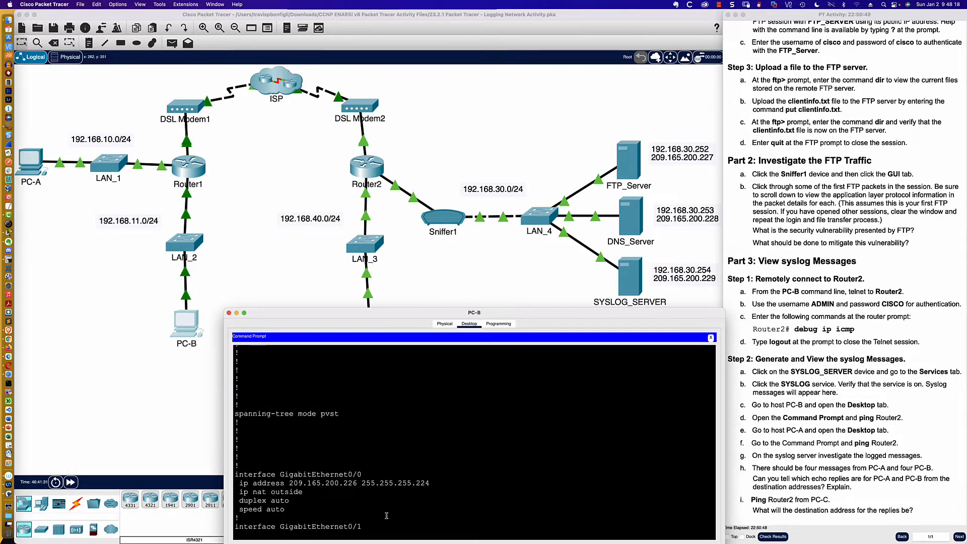
key(Return)
key(Return)
key(Return)
key(space)
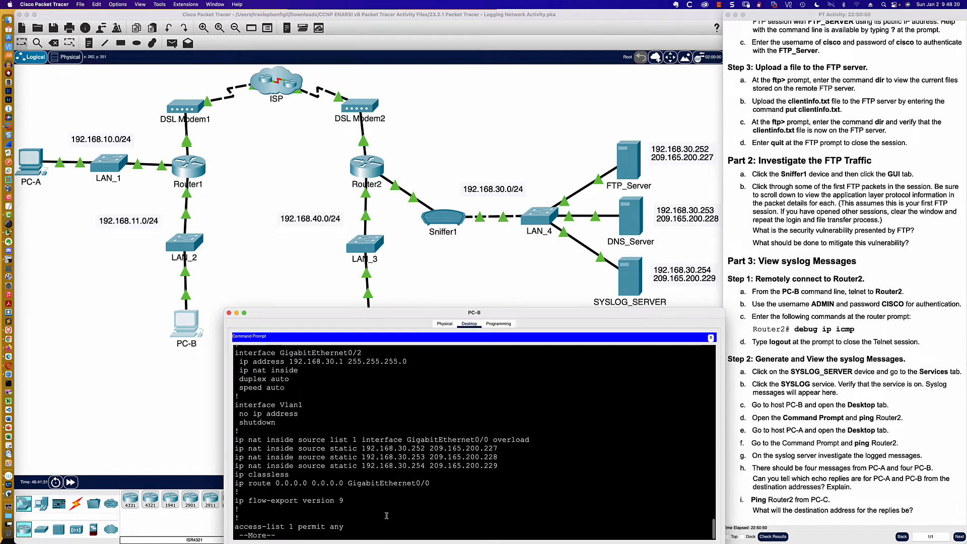
key(space)
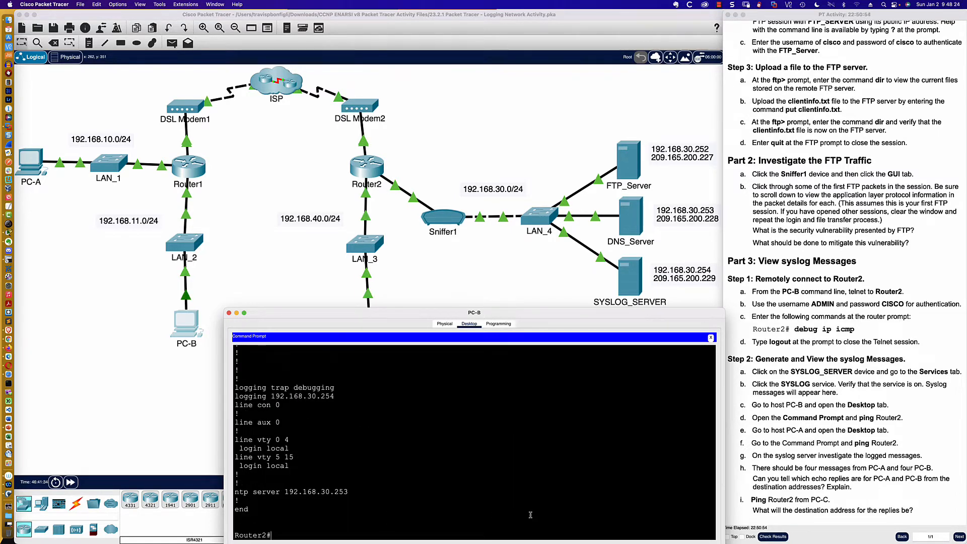
- Enable ICMP packet debugging in the Router2 telnet session with debug ip icmp
key(Return)
key(Return)
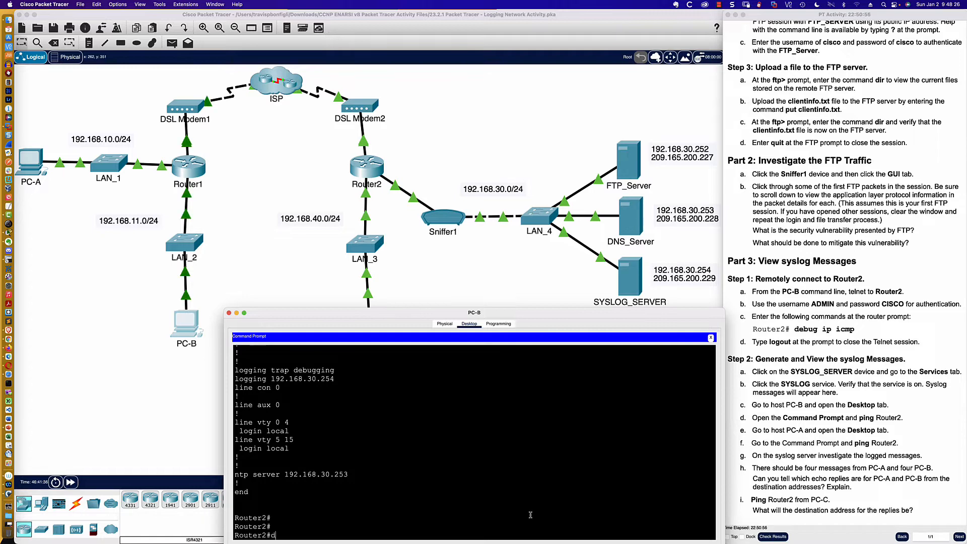
text(debug ip icmp)
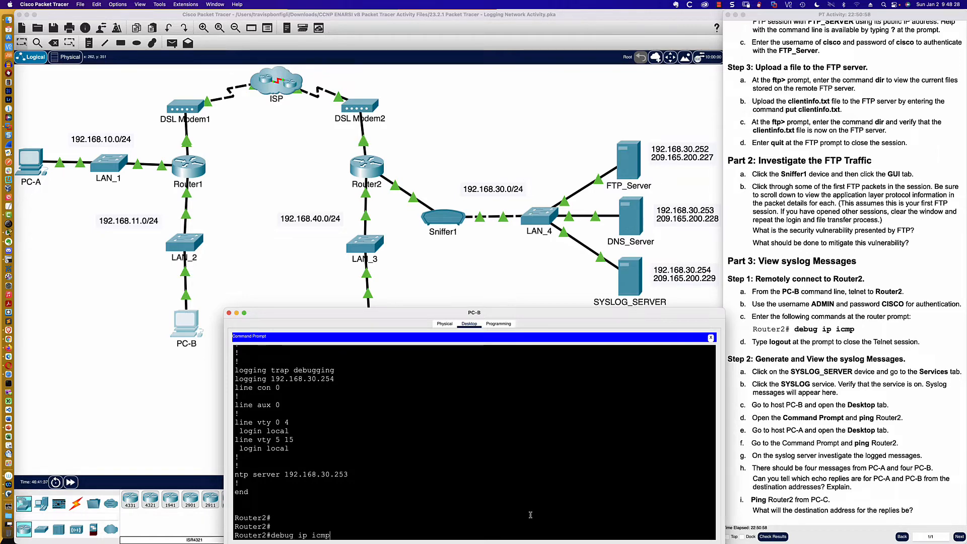
key(Return)
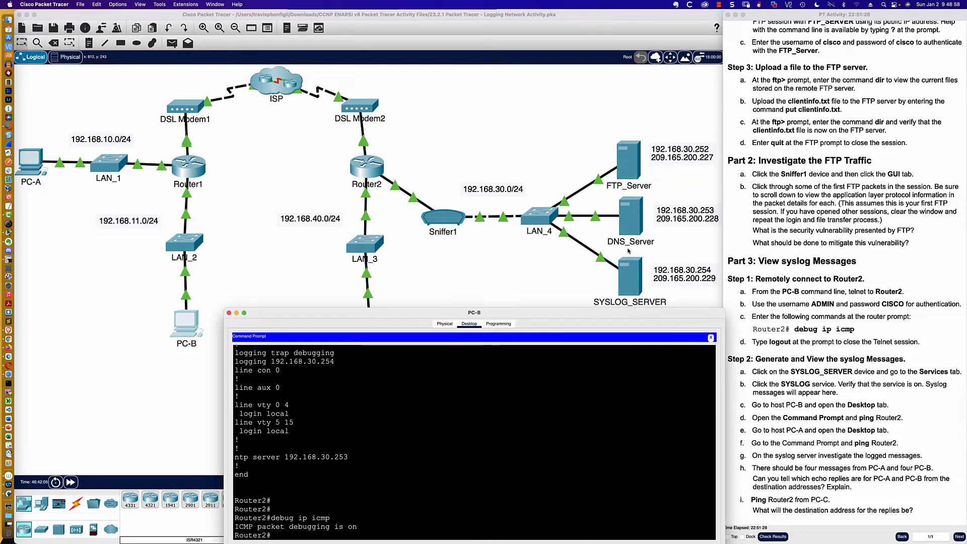
- Open SYSLOG_SERVER in an enlarged window and show its SYSLOG service to check its state and logged messages
click(627, 267)
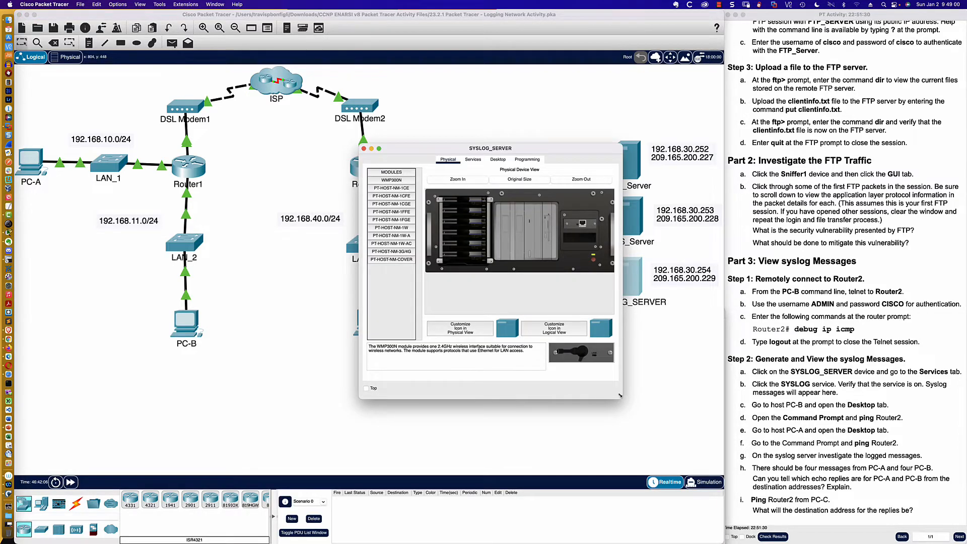
drag(622, 400, 719, 542)
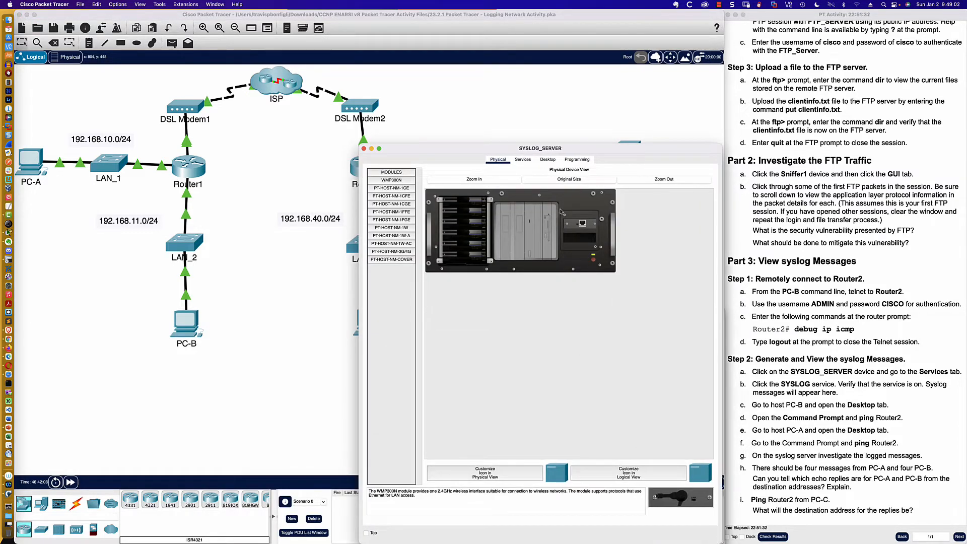
click(523, 160)
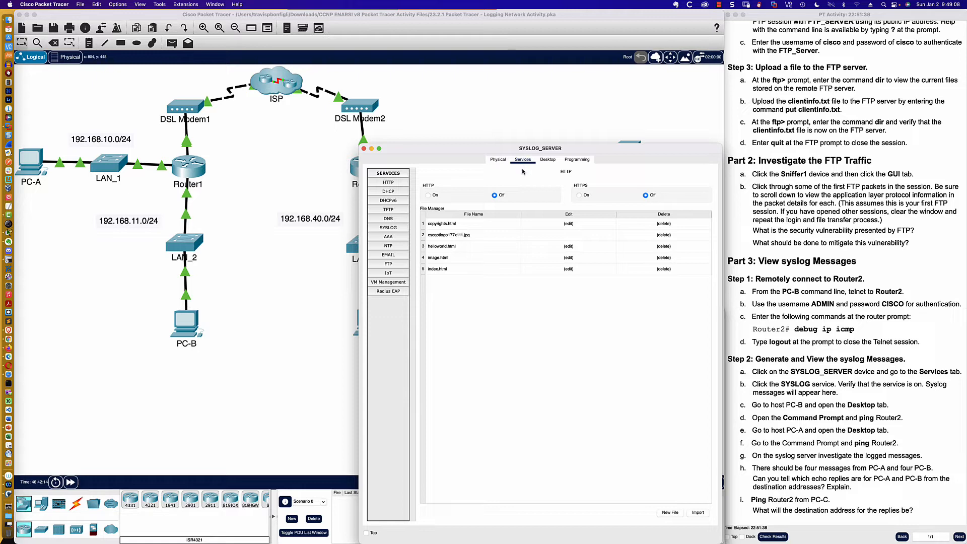
click(392, 229)
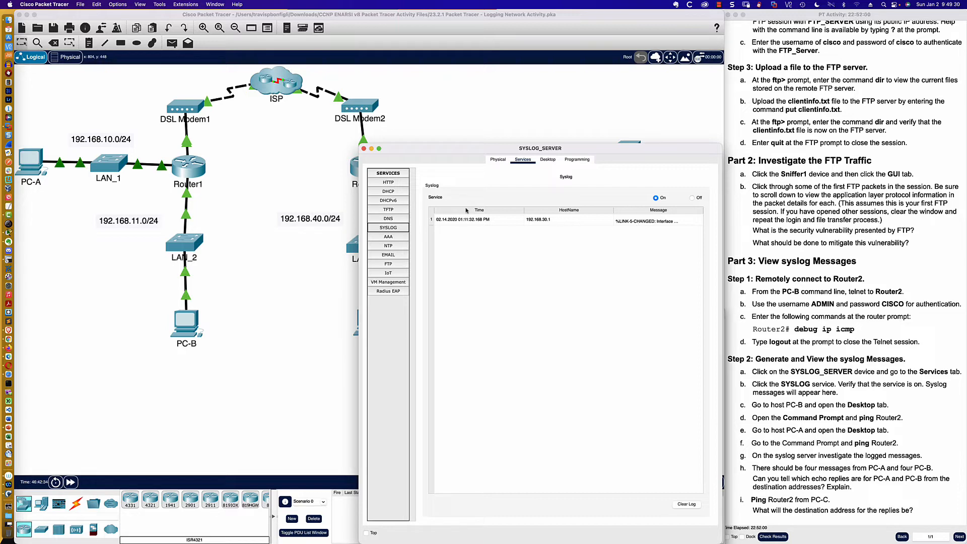
- Return to Router2's command line and leave interface configuration mode with end
click(355, 175)
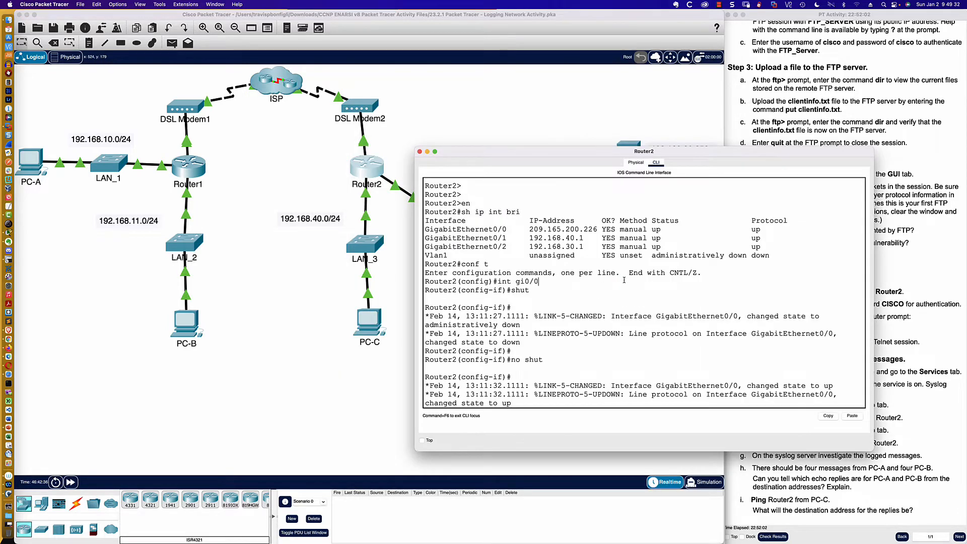
key(Return)
key(Return)
key(Return)
key(Return)
key(Return)
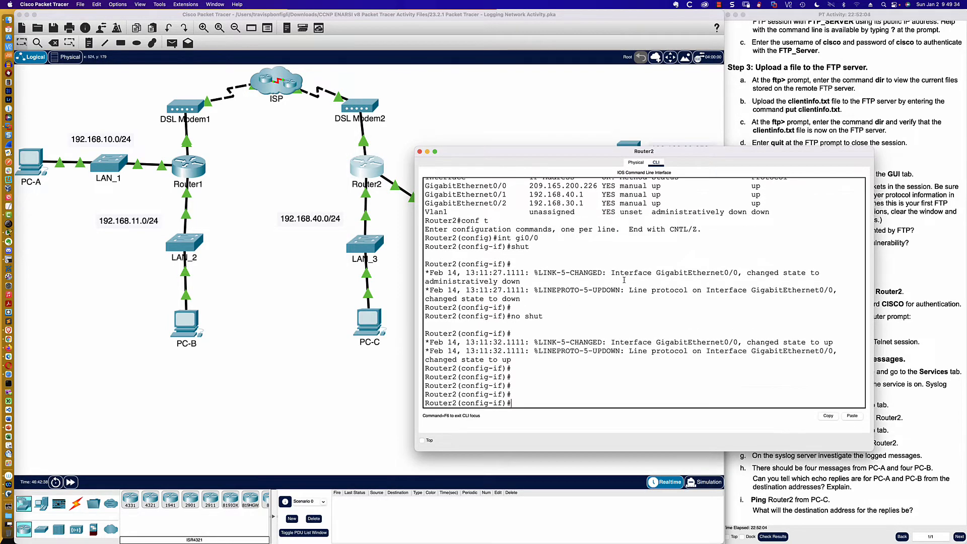
text(end)
key(Return)
- Display Router2's complete logging status with sh logg and highlight the ESM and trap logging section
key(Return)
key(Return)
key(Return)
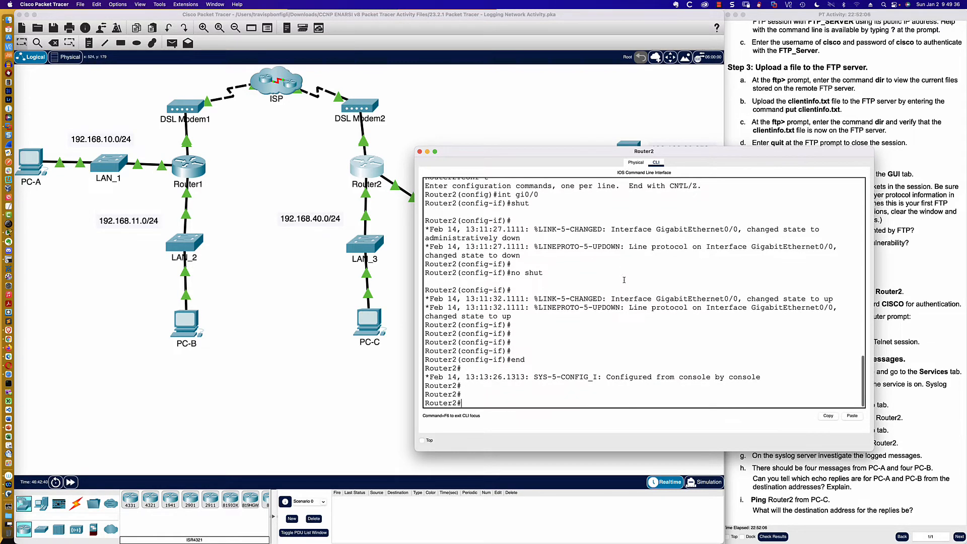
text(sh logg)
key(Return)
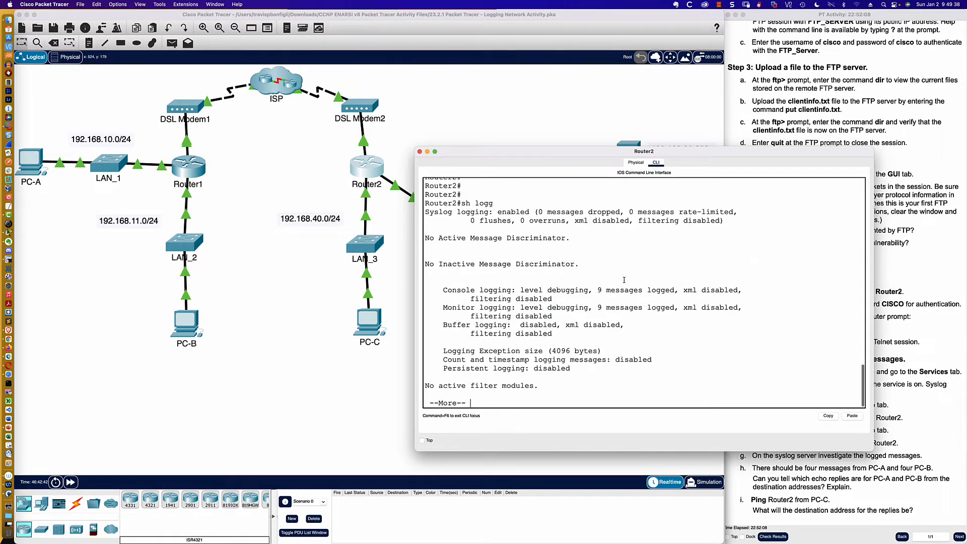
key(space)
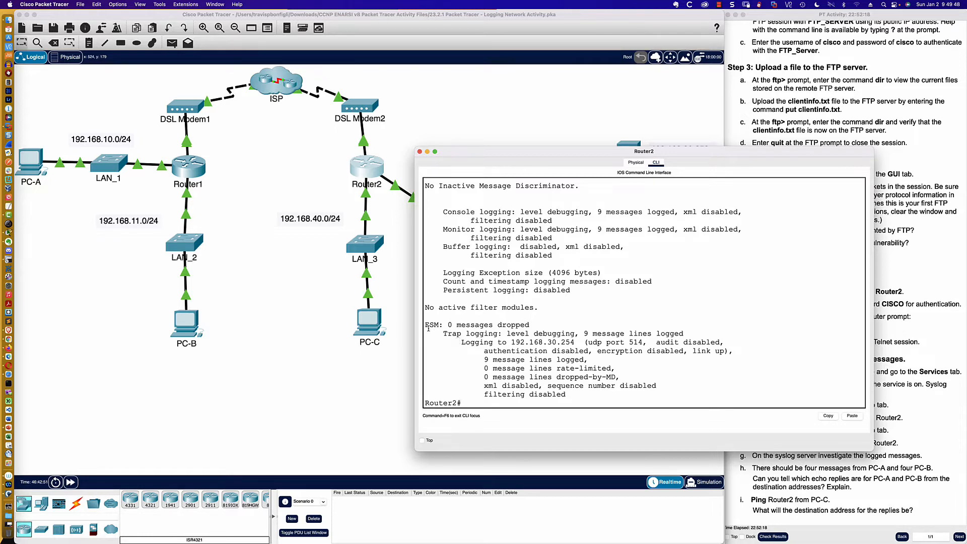
drag(426, 325, 629, 397)
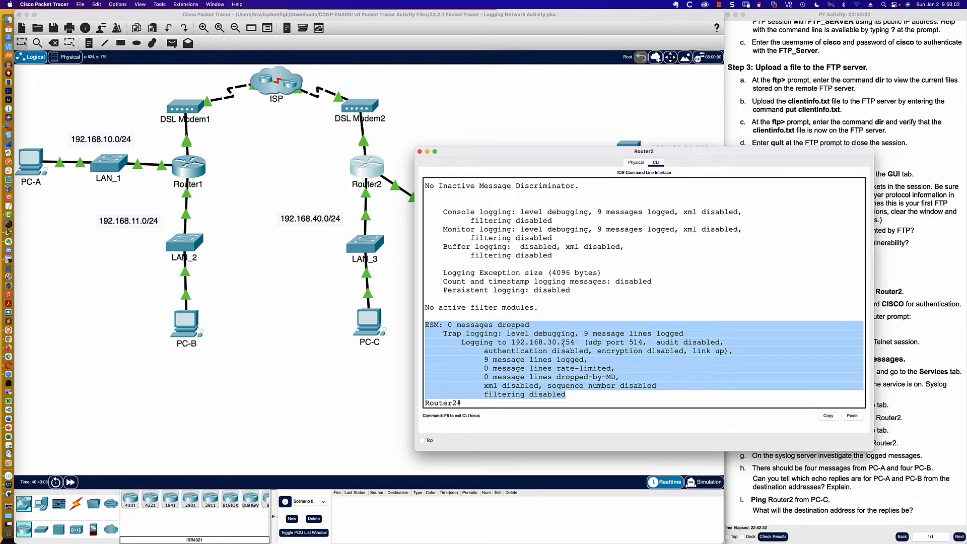
- Open PC-A and start its Command Prompt, with the device window moved clear of PC-A's icon in the topology
click(190, 328)
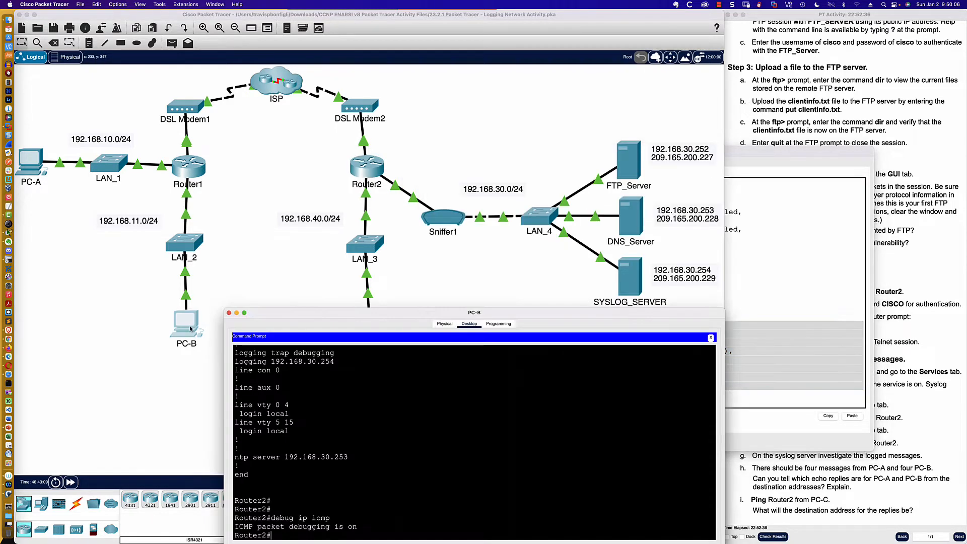
click(45, 169)
drag(444, 152, 170, 118)
click(216, 130)
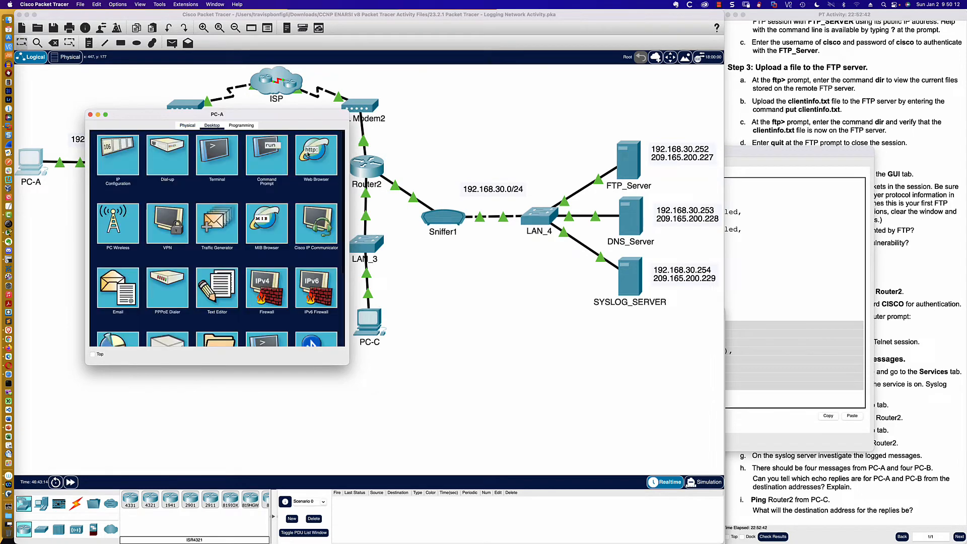
click(269, 152)
- Ping Router2 at 209.165.200.226 from PC-A's Command Prompt
text(pin)
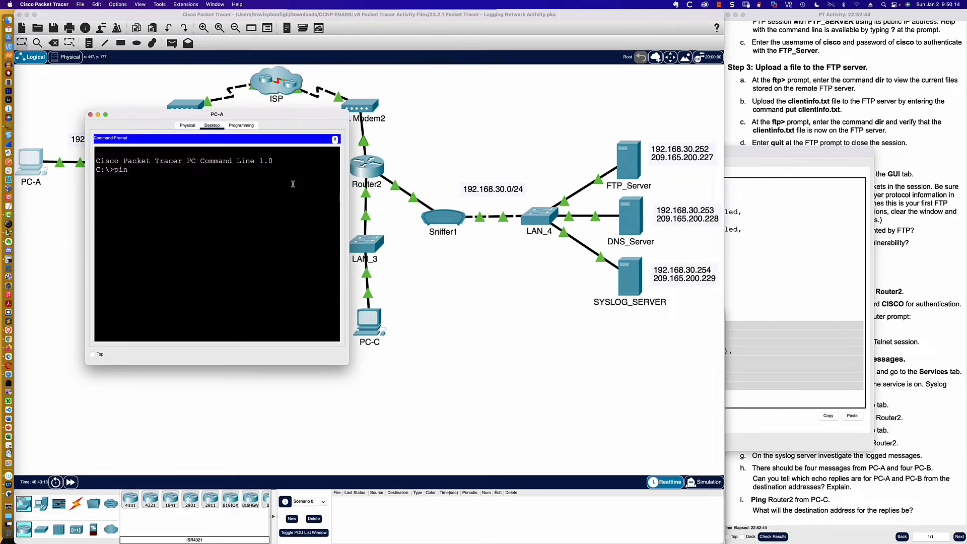
text(g 209.165.200.226)
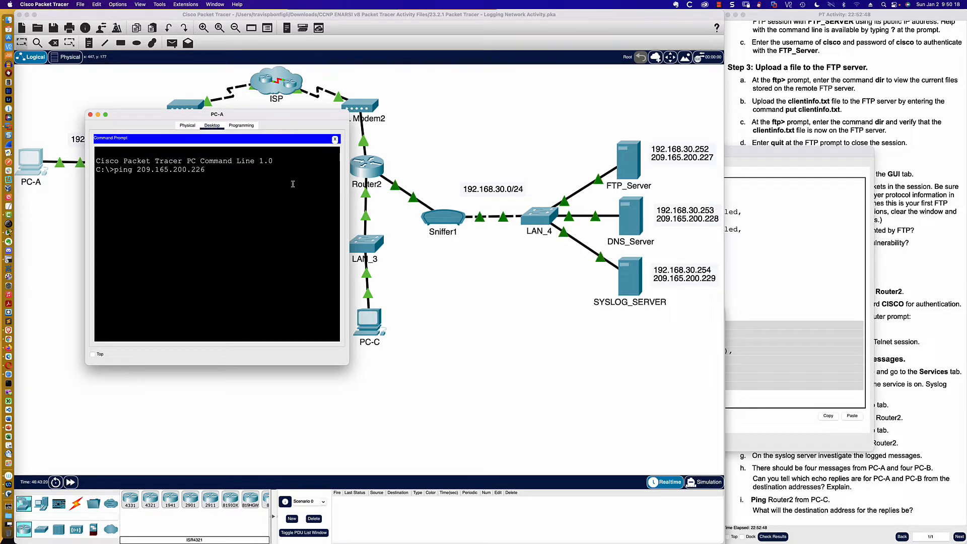
click(886, 353)
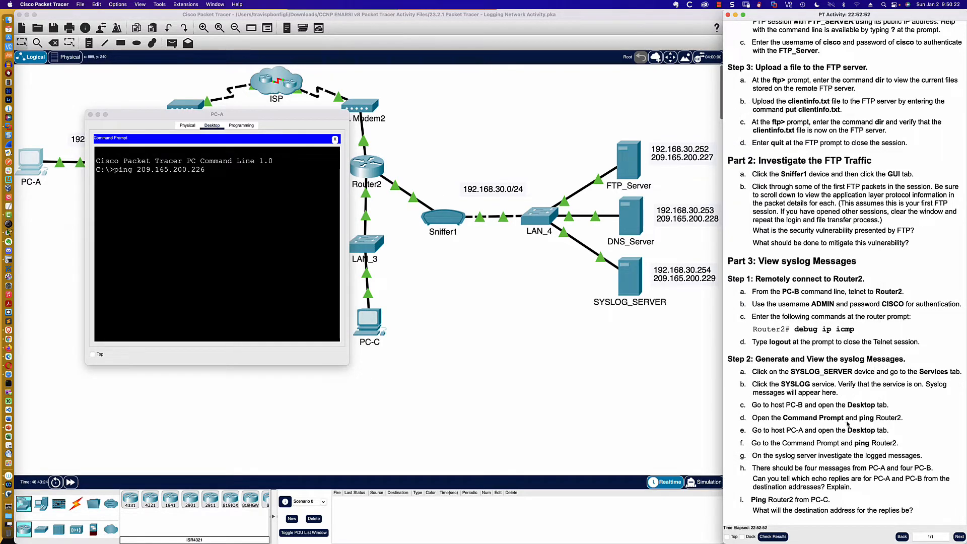
click(243, 209)
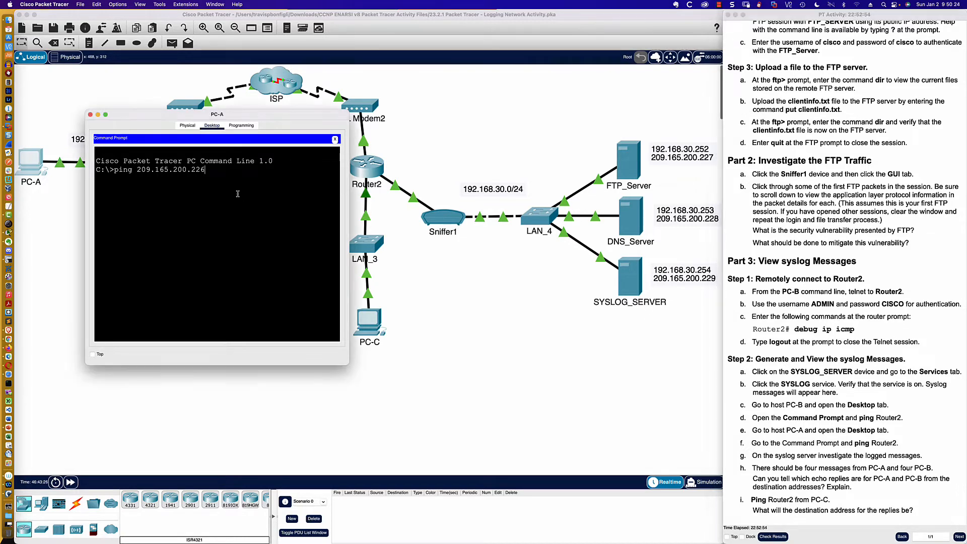
key(Return)
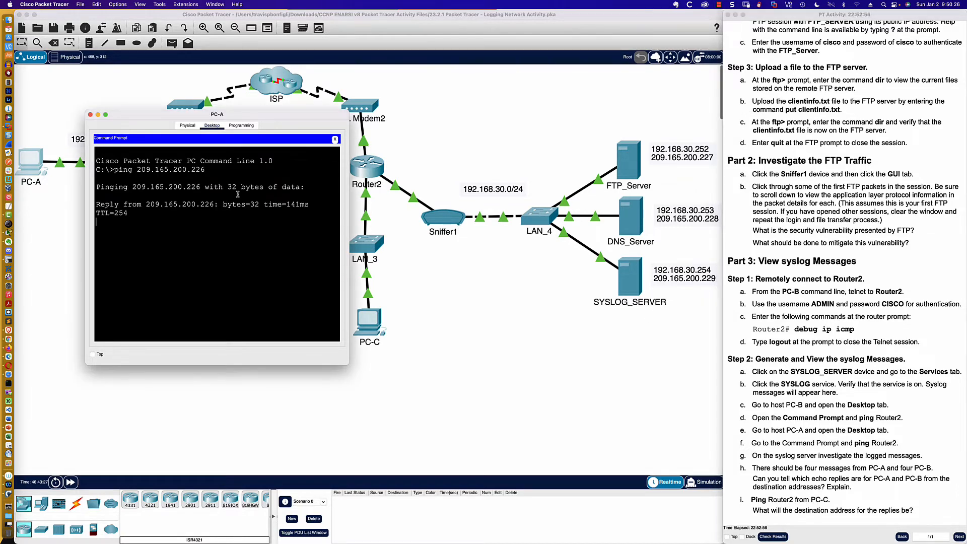
- Return to Router2's command line and highlight the destination address in the first ICMP echo reply message
click(369, 173)
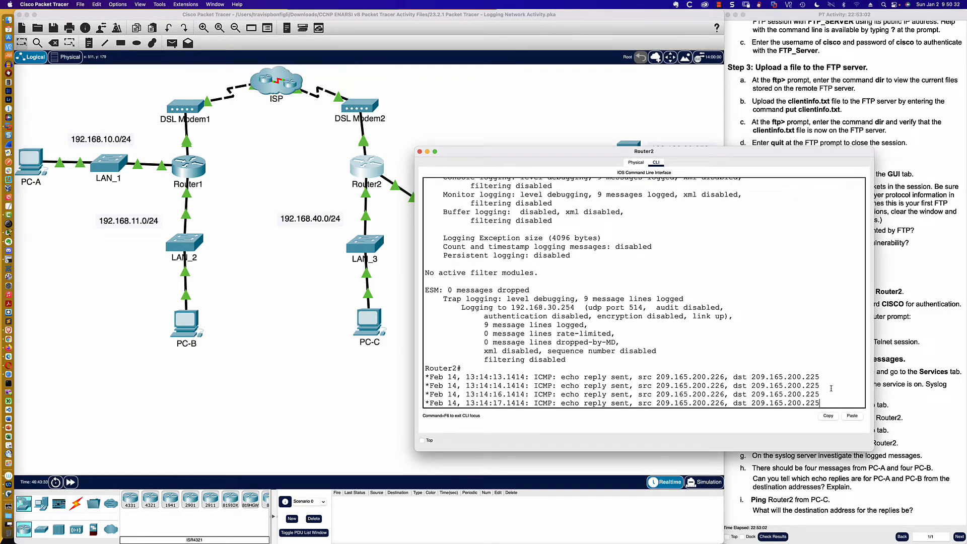
key(Return)
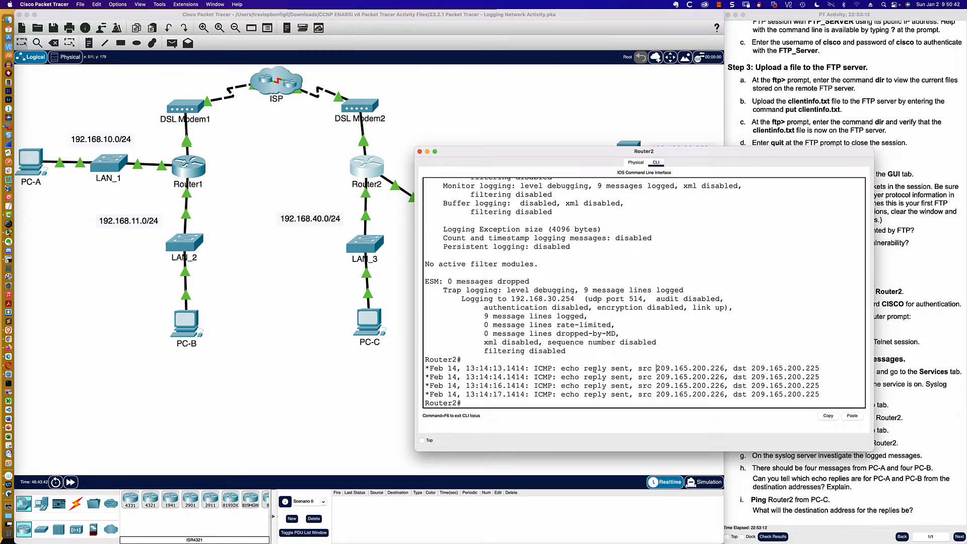
drag(638, 368, 823, 371)
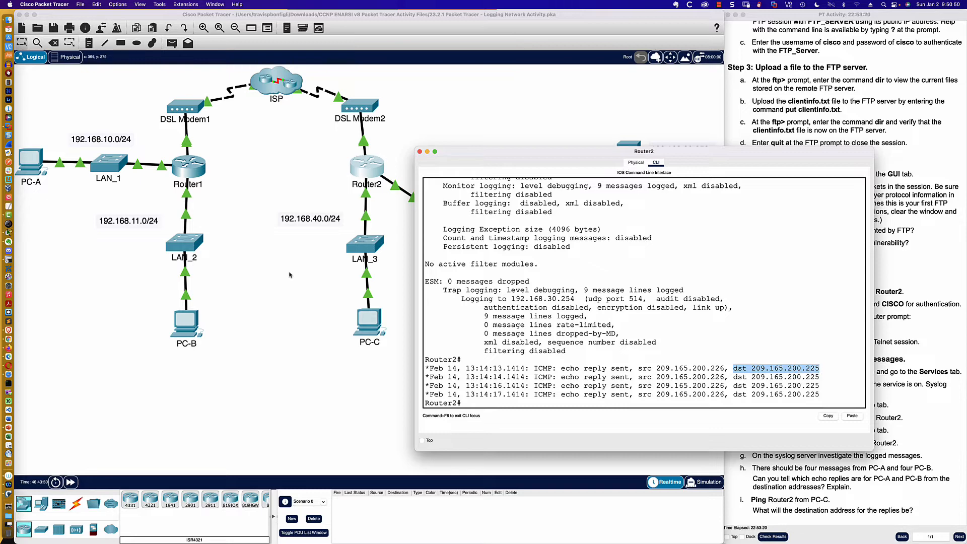
- Open Router1's command line in an enlarged window and enter privileged EXEC mode with en
click(200, 193)
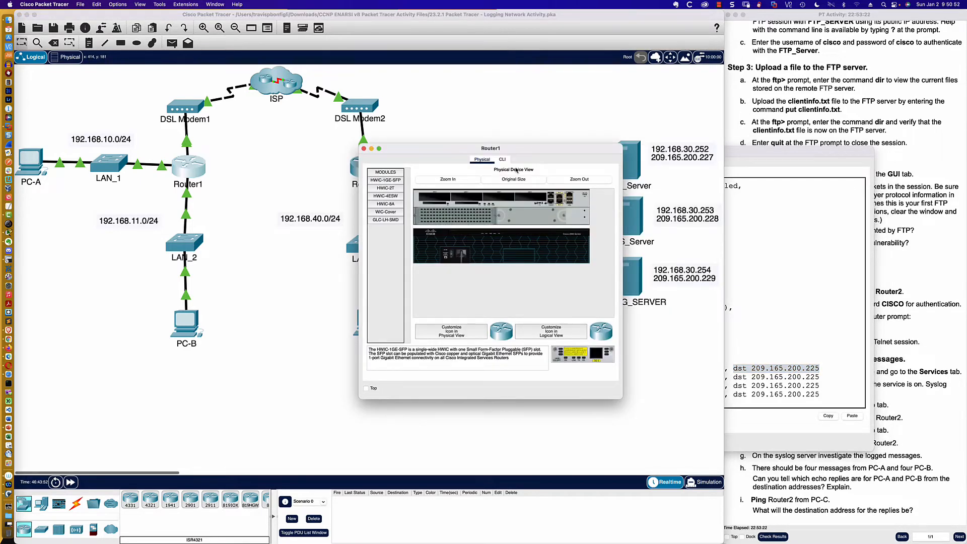
click(502, 159)
drag(622, 398, 808, 496)
key(Return)
key(Return)
text(en)
key(Return)
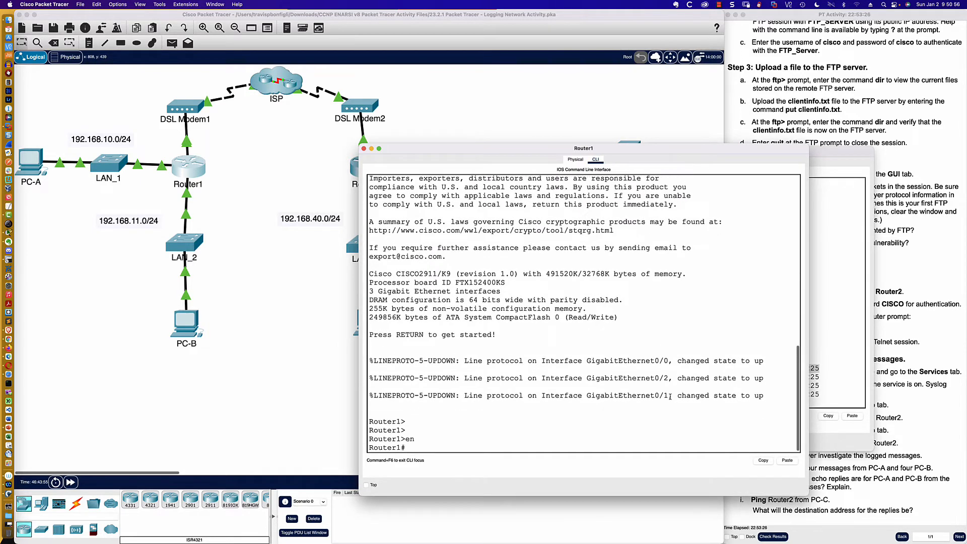
- Display Router1's interface summary with sh ip int bri and compare its addresses with Router2's ICMP messages
text(sh ip int bri)
key(Return)
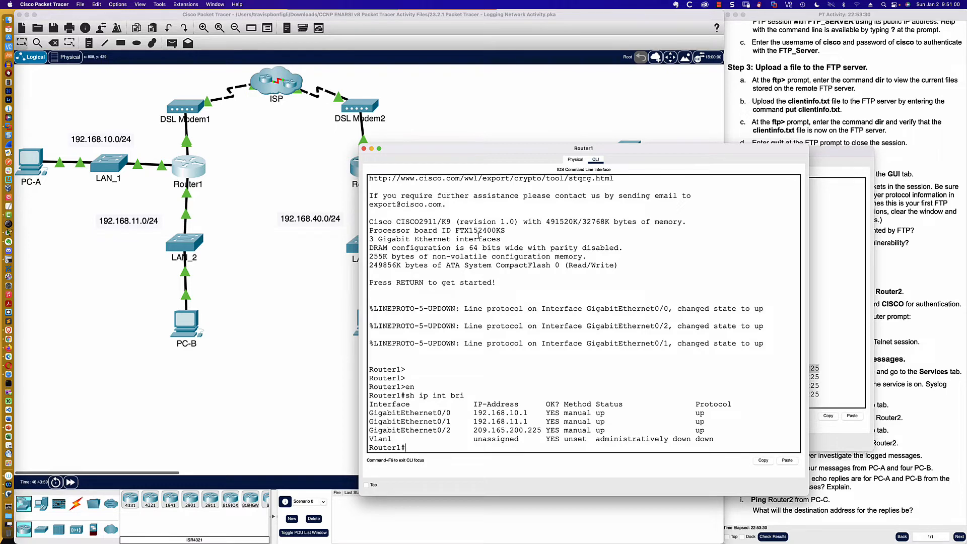
click(827, 277)
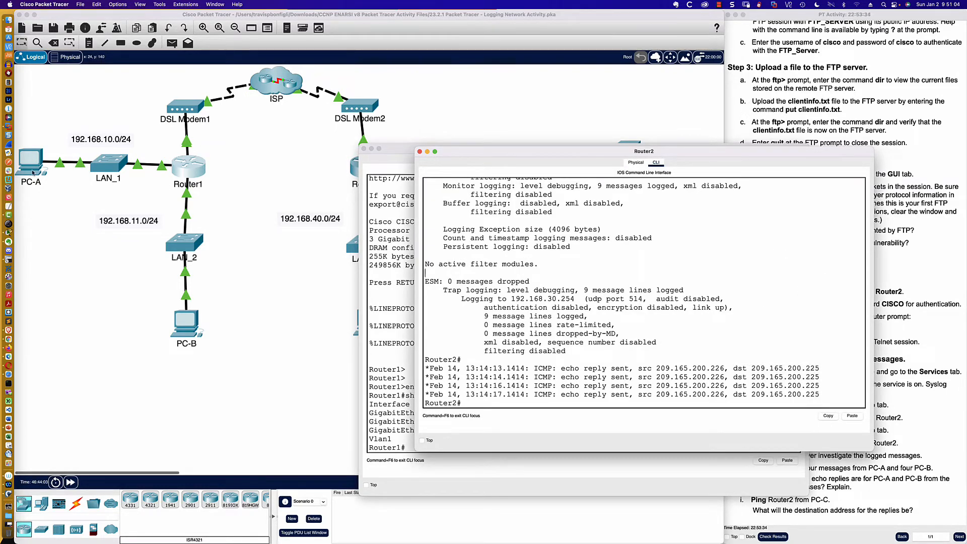
- Return to PC-A's Command Prompt and repeat the ping to 209.165.200.226
click(224, 198)
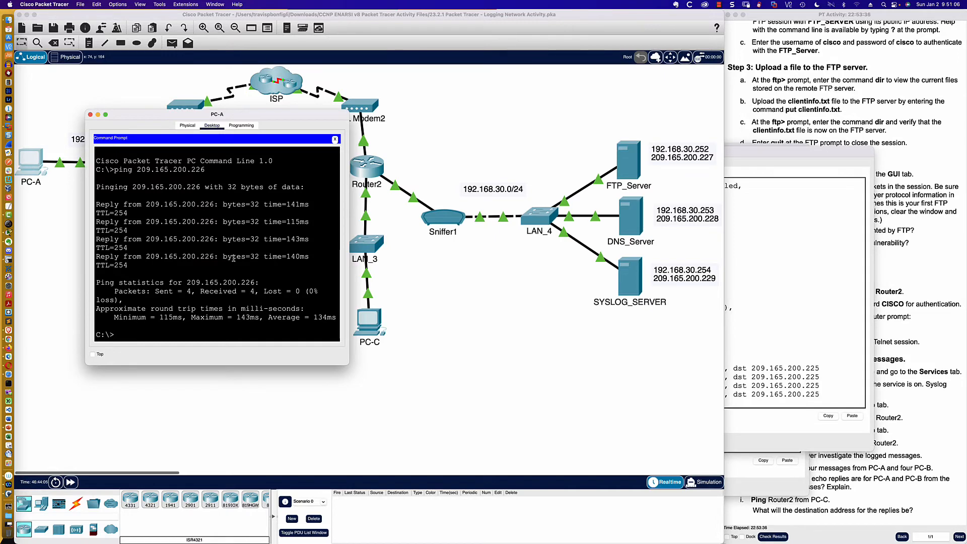
key(Up)
key(Return)
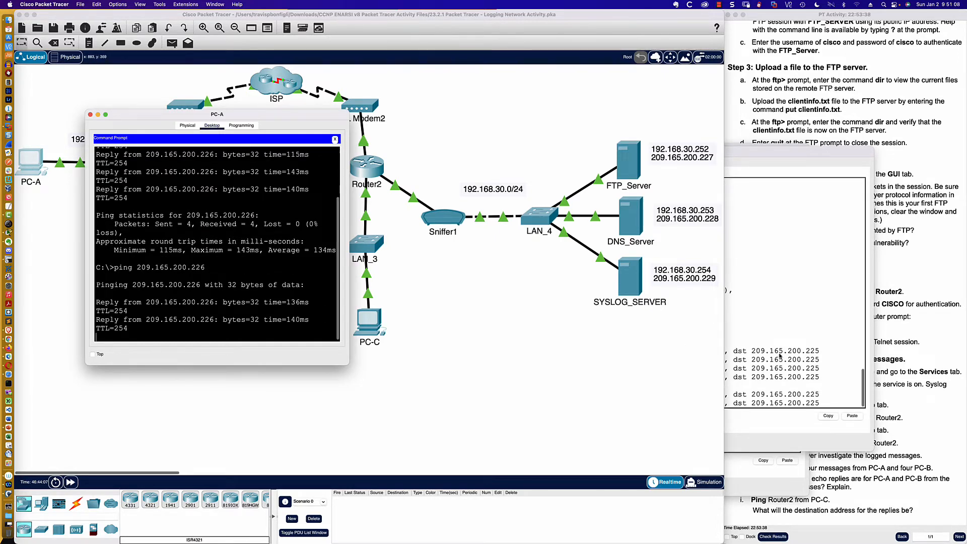
- Move Router2's console so its debug messages show beside PC-A's window and ping 209.165.200.226 once more from PC-A
click(763, 153)
drag(763, 152, 855, 245)
click(332, 216)
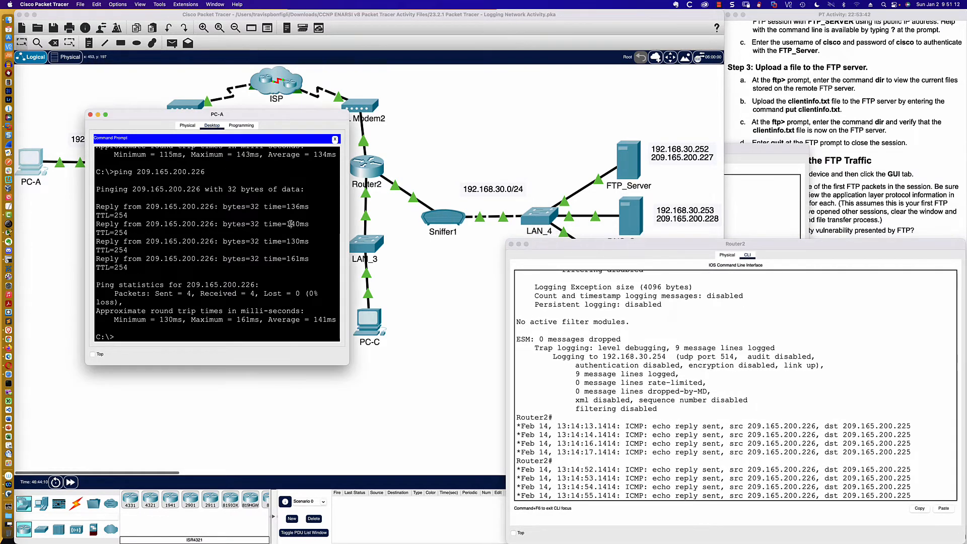
key(Up)
key(Return)
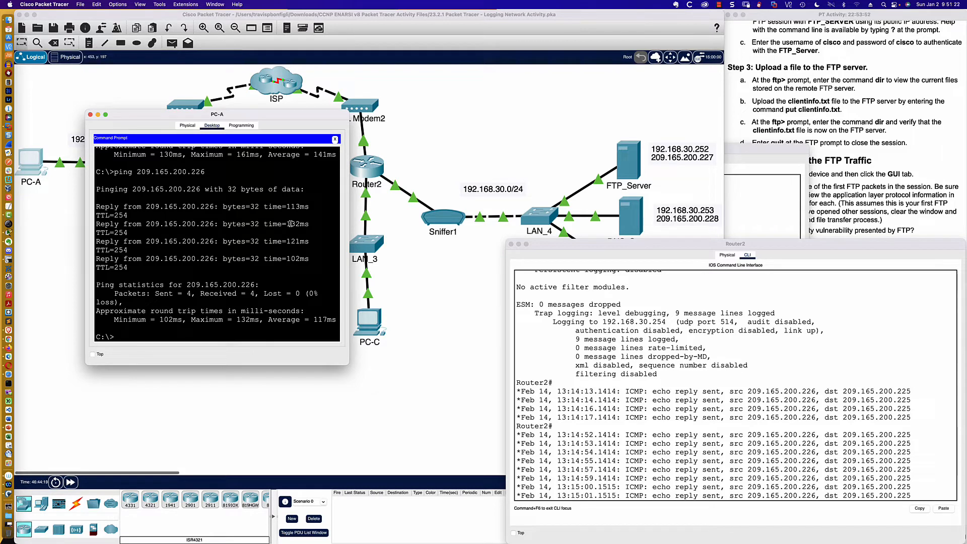
- Return to Router1's command line and try to list the NAT translations with sh nat tran
key(Up)
click(143, 118)
click(188, 166)
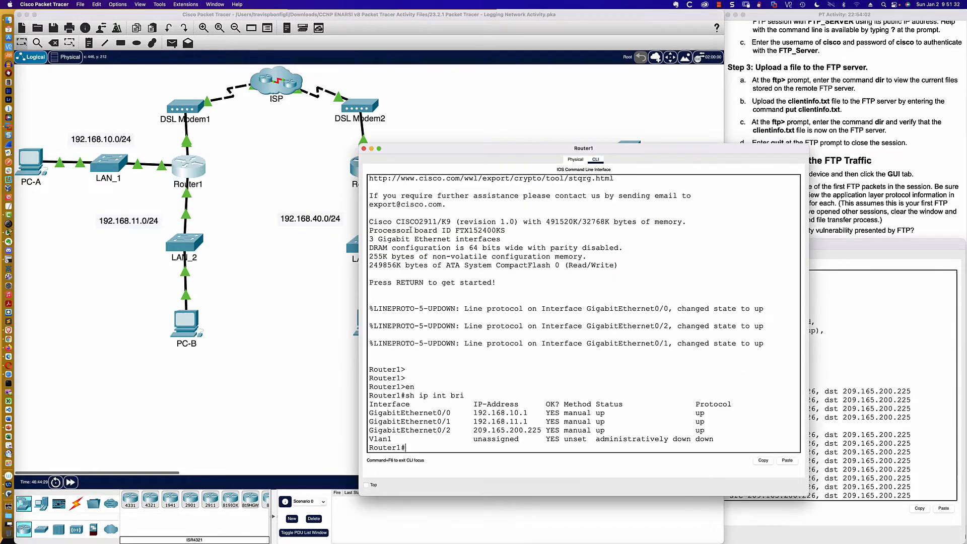
text(sh nat tran)
key(Return)
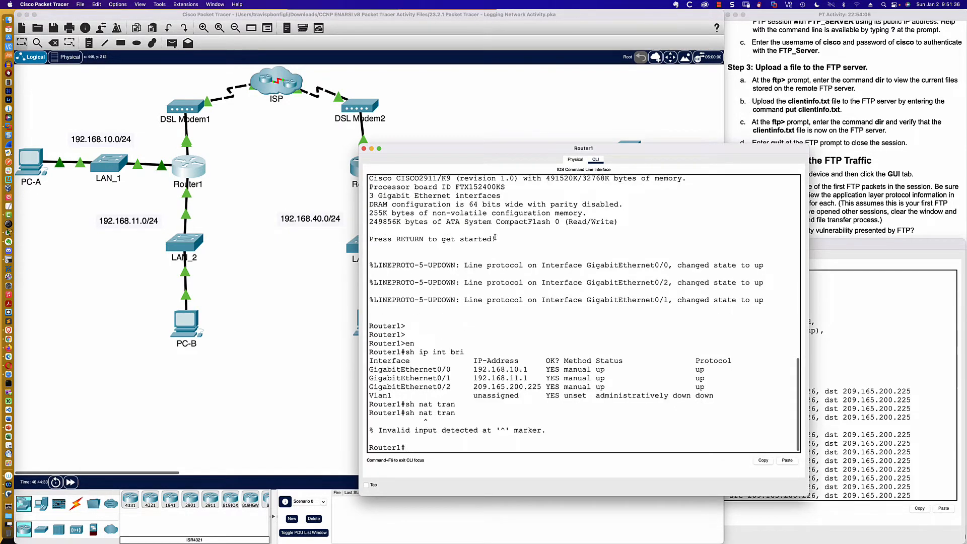
- Display Router1's NAT translation table with sh ip nat translations
text(sh ip na)
text(t)
key(Return)
text(sh ip nat t)
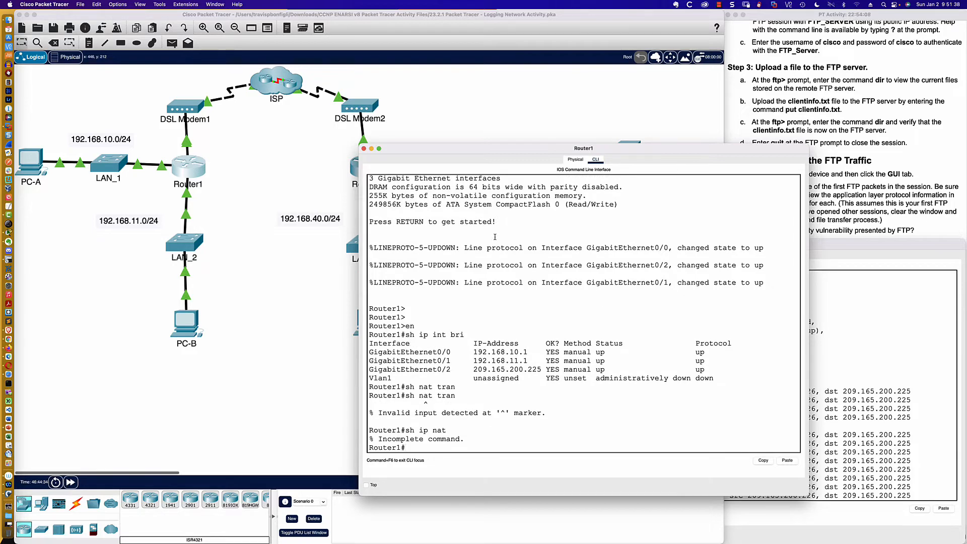
text(ran)
key(Tab)
key(Return)
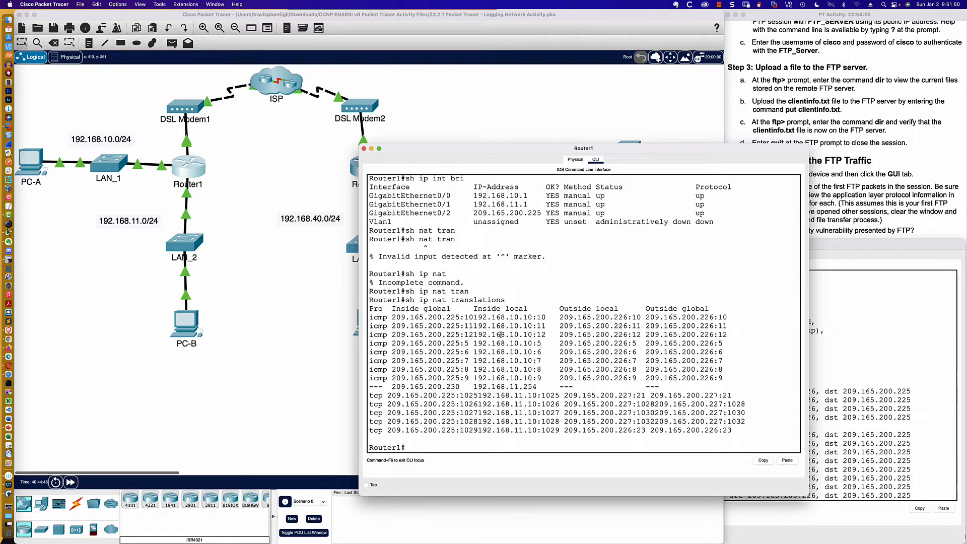
- Highlight the ICMP inside local and inside global addresses in Router1's NAT table and compare them with the destination in Router2's first echo reply
drag(474, 317, 577, 362)
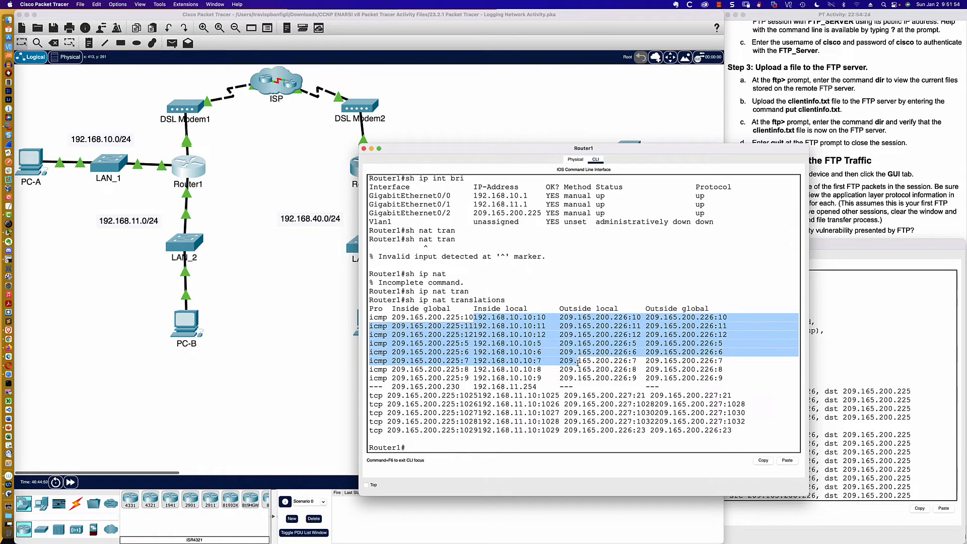
click(425, 310)
drag(392, 317, 476, 346)
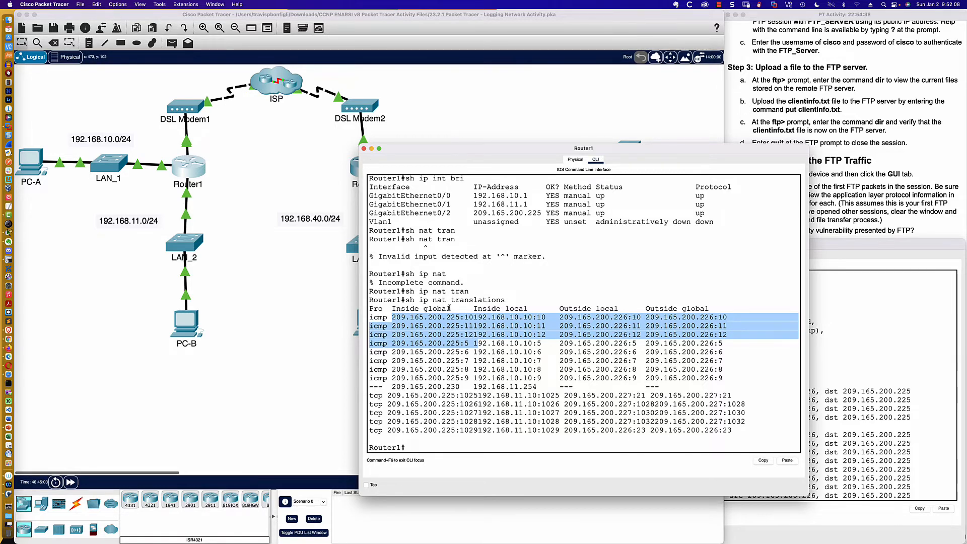
click(827, 402)
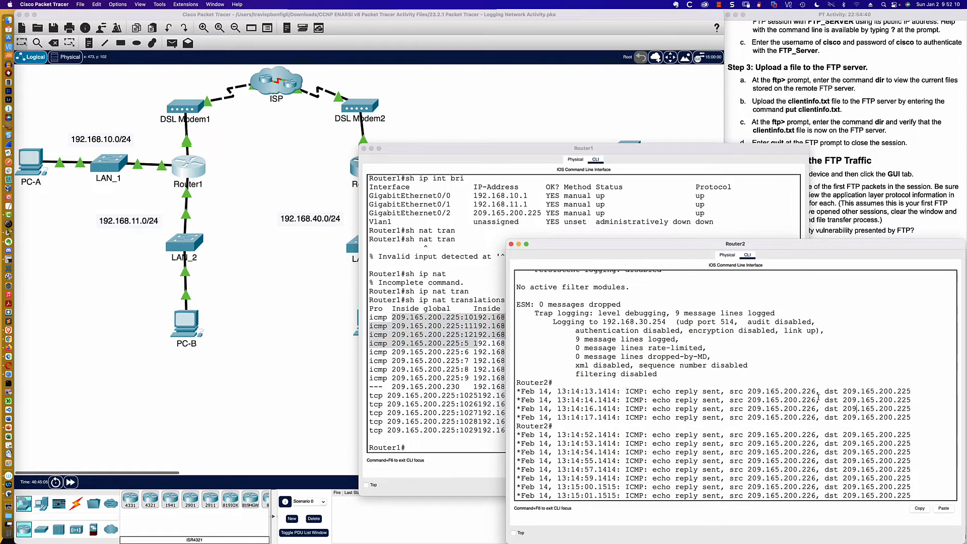
drag(824, 392, 916, 393)
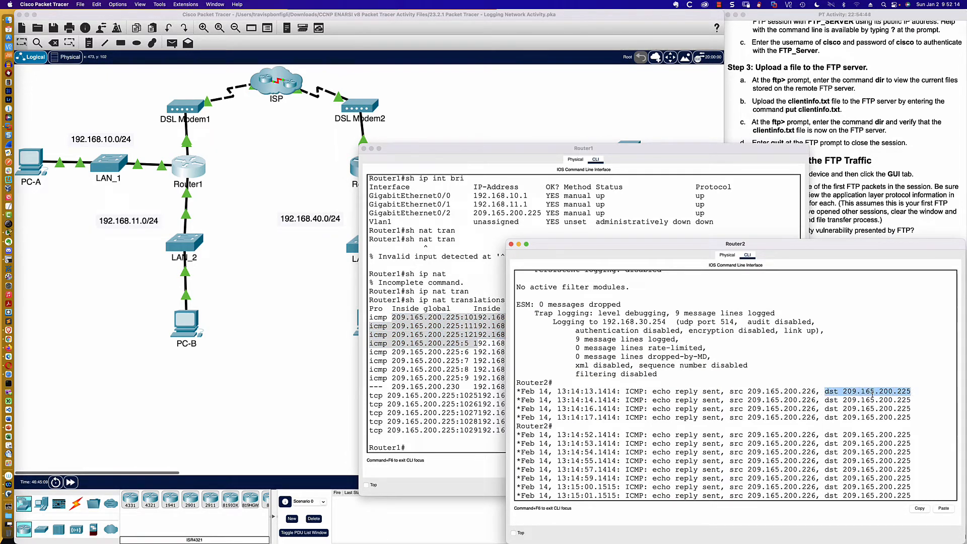
- Display Router1's running configuration with sh run and examine ip nat outside on GigabitEthernet0/2 and the NAT overload line
click(190, 171)
click(190, 172)
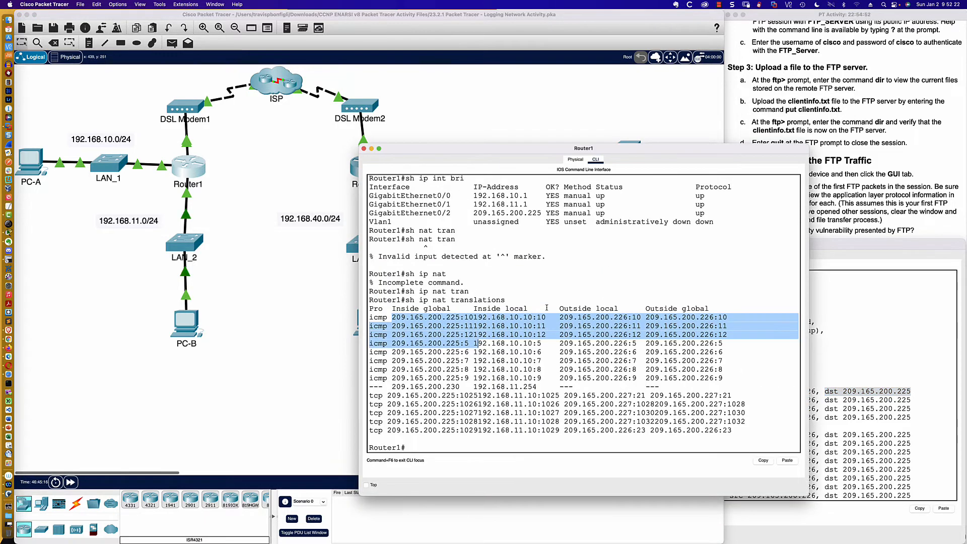
click(553, 304)
text(sh run)
key(Return)
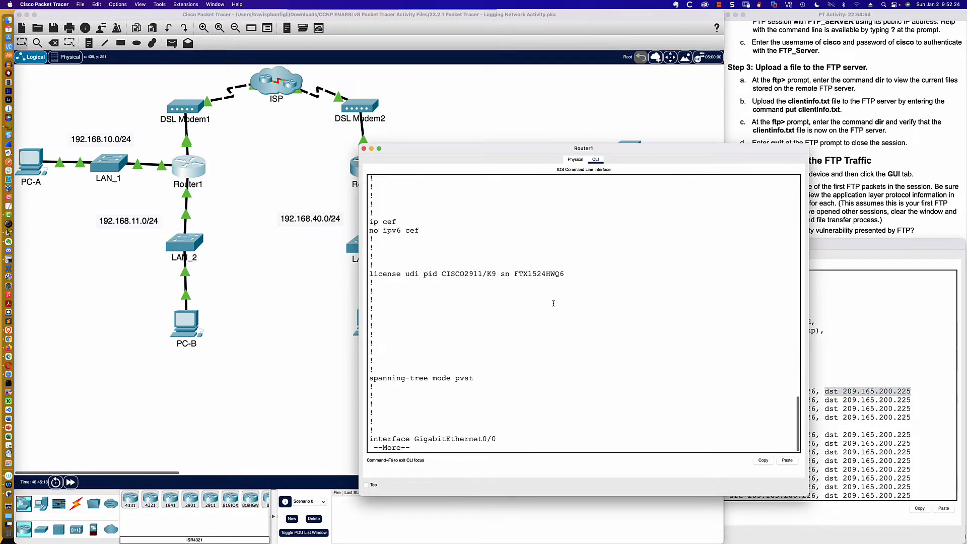
key(space)
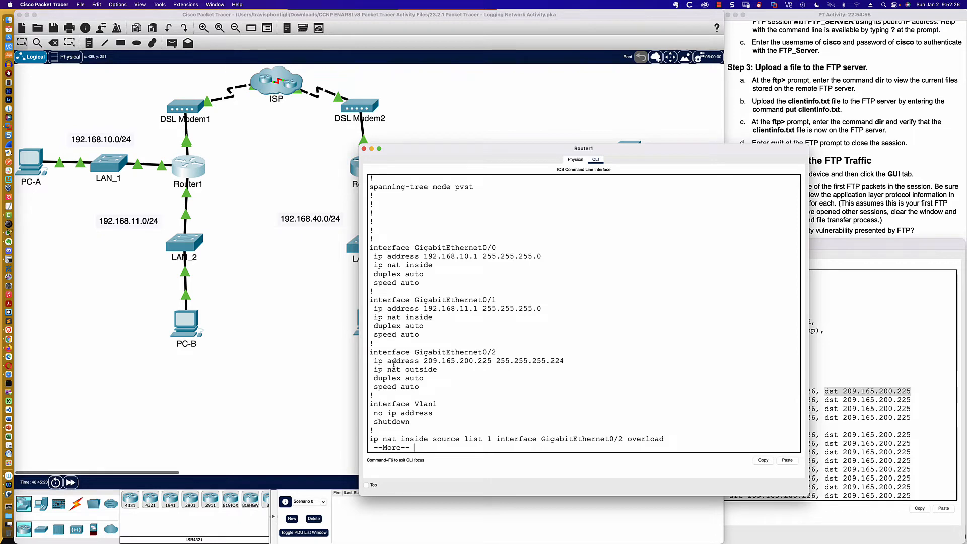
drag(373, 370, 439, 370)
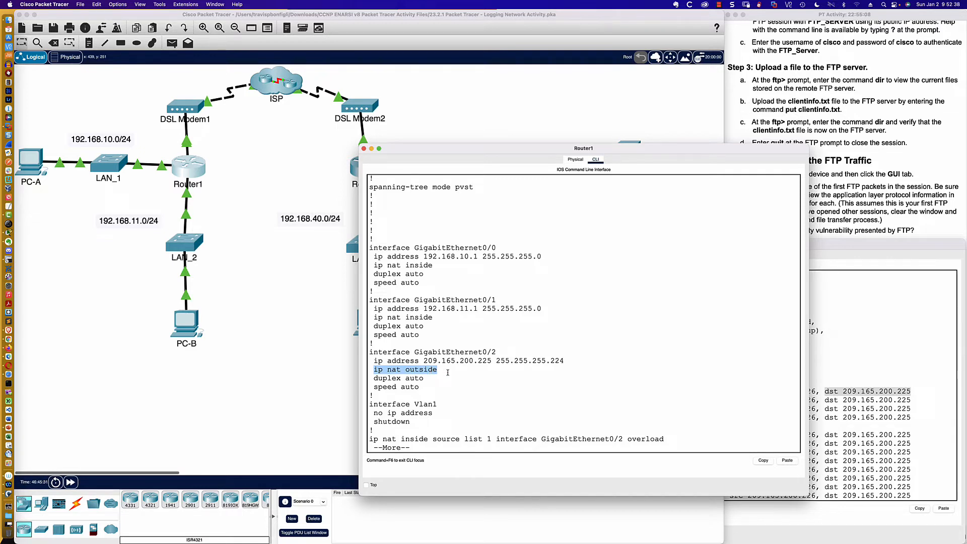
click(678, 439)
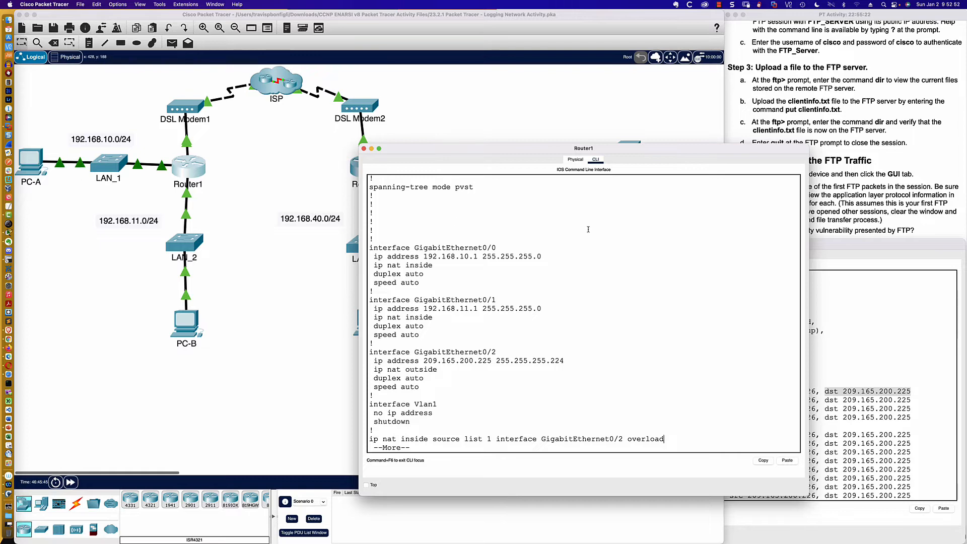
- Check the remaining lab instructions and open SYSLOG_SERVER's SYSLOG service to view the logged ICMP messages
click(831, 283)
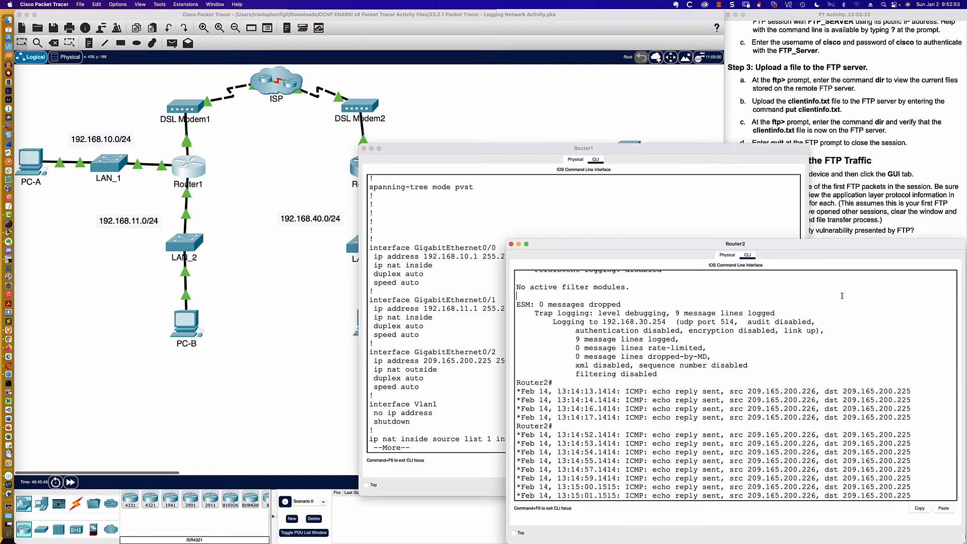
click(843, 229)
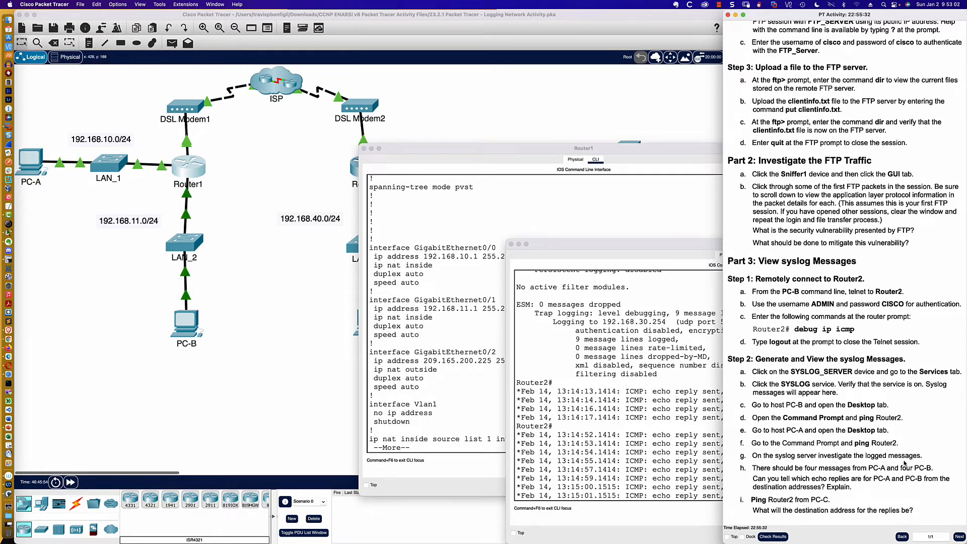
click(558, 109)
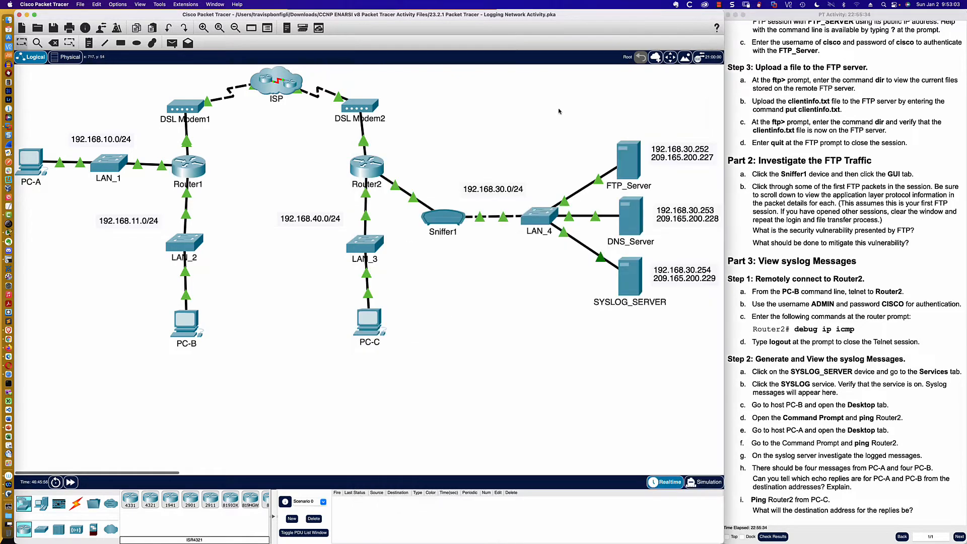
click(628, 285)
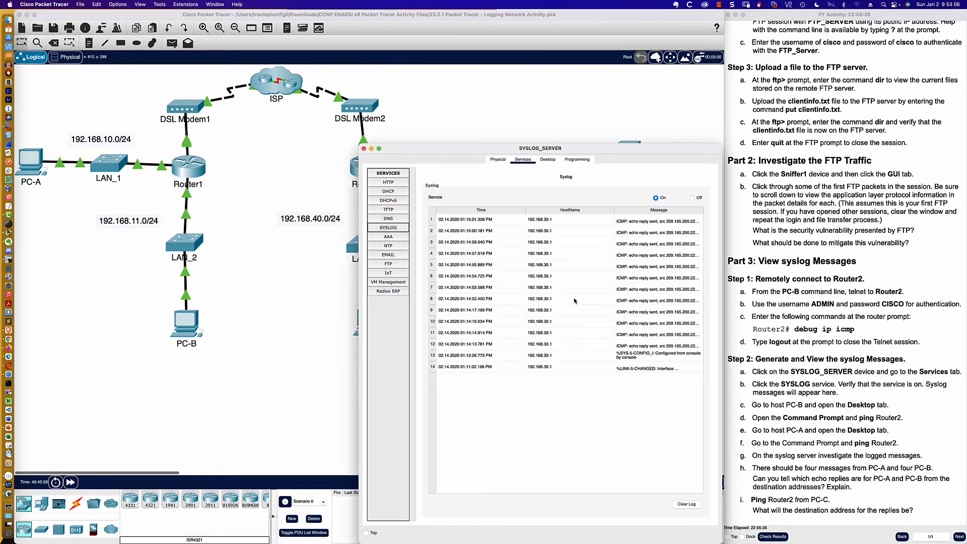
- Widen the SYSLOG_SERVER window so the full log messages can be read, and inspect the newest entry's time and host name
drag(358, 307, 98, 303)
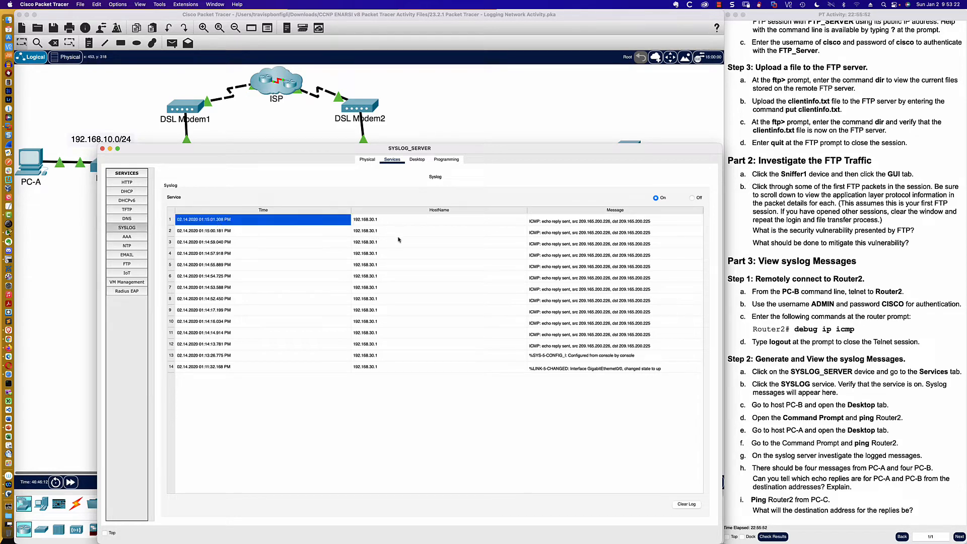
click(376, 228)
click(376, 224)
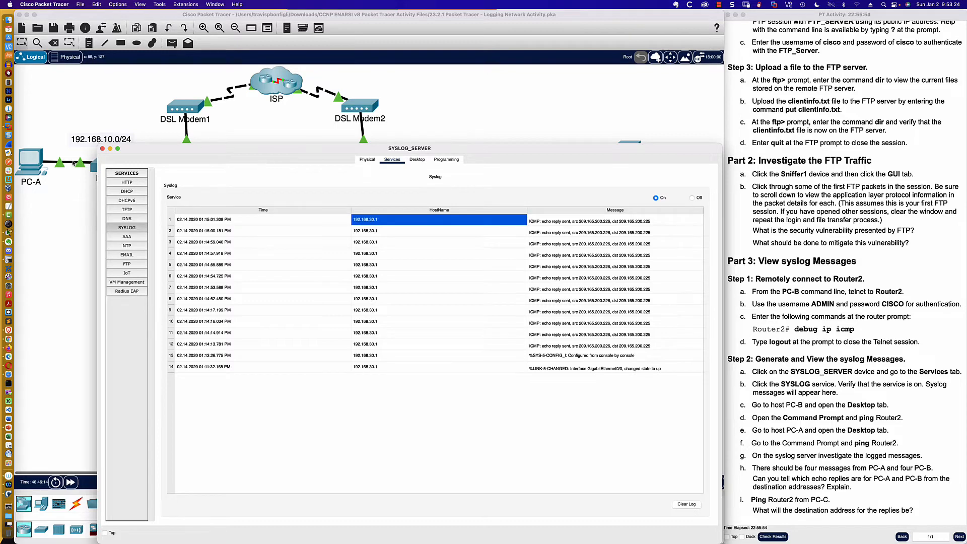
- Ping 209.165.200.226 again from PC-A's Command Prompt and return to SYSLOG_SERVER's log
click(31, 162)
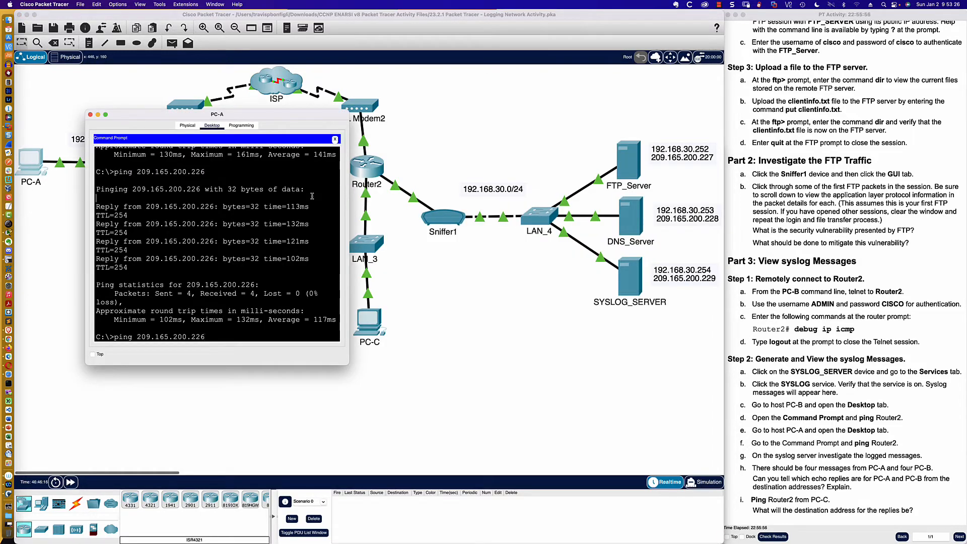
key(Return)
click(624, 286)
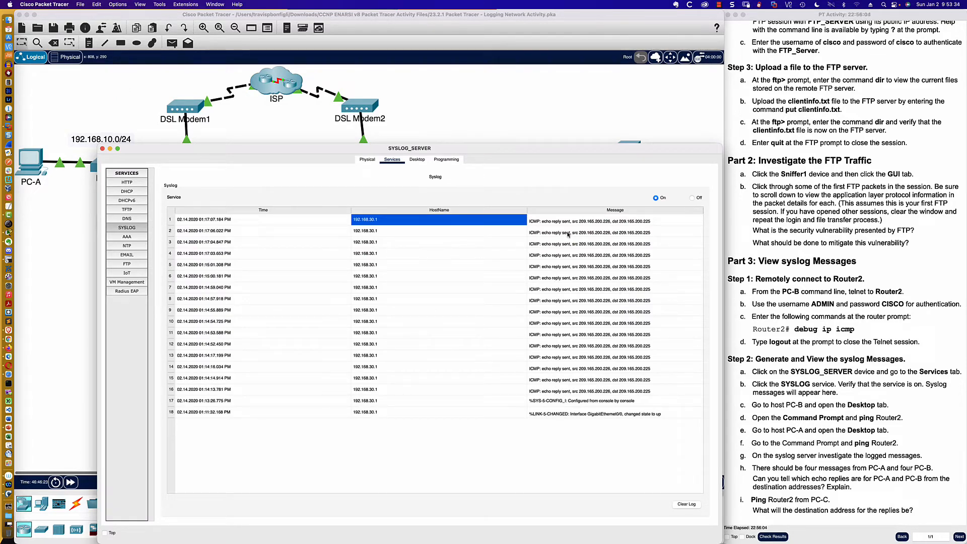
- Examine the time stamps in the syslog list and the echo reply message of the newest entry
click(215, 222)
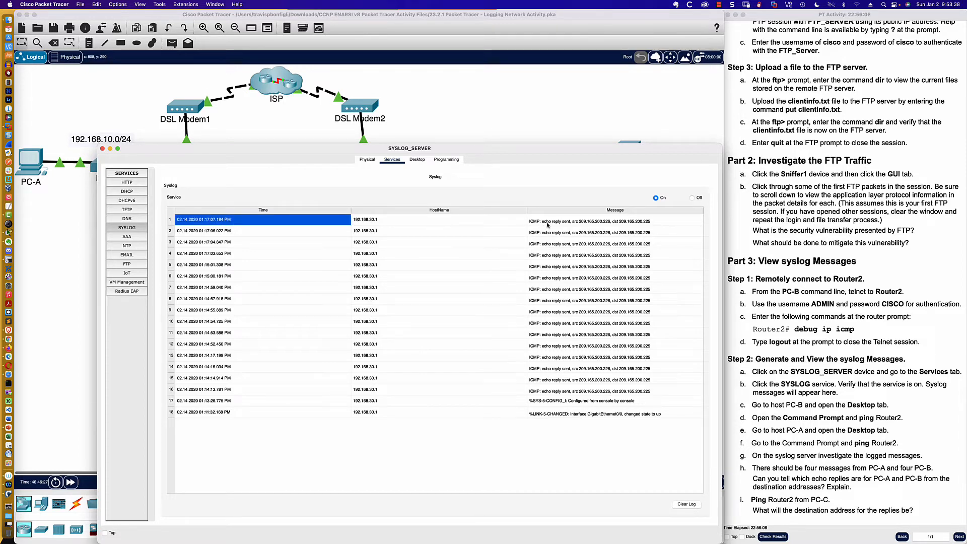
click(276, 211)
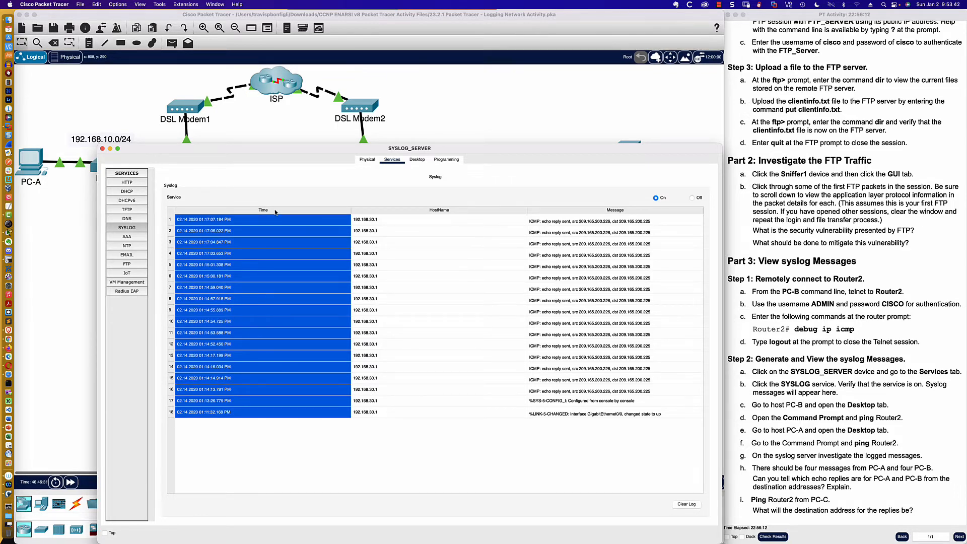
click(275, 213)
click(275, 212)
click(577, 222)
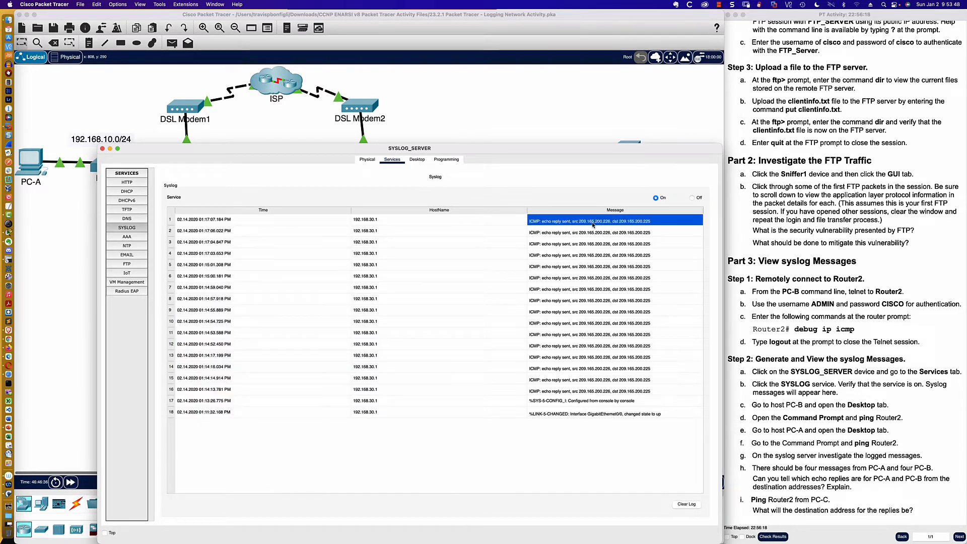
- Return to Router2's command line and display its logging status with sh logg
click(428, 117)
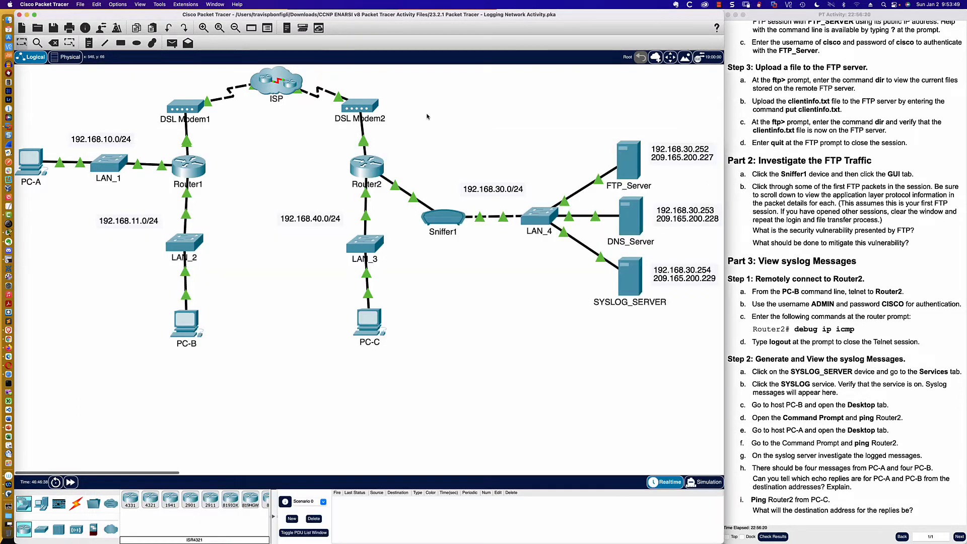
click(368, 173)
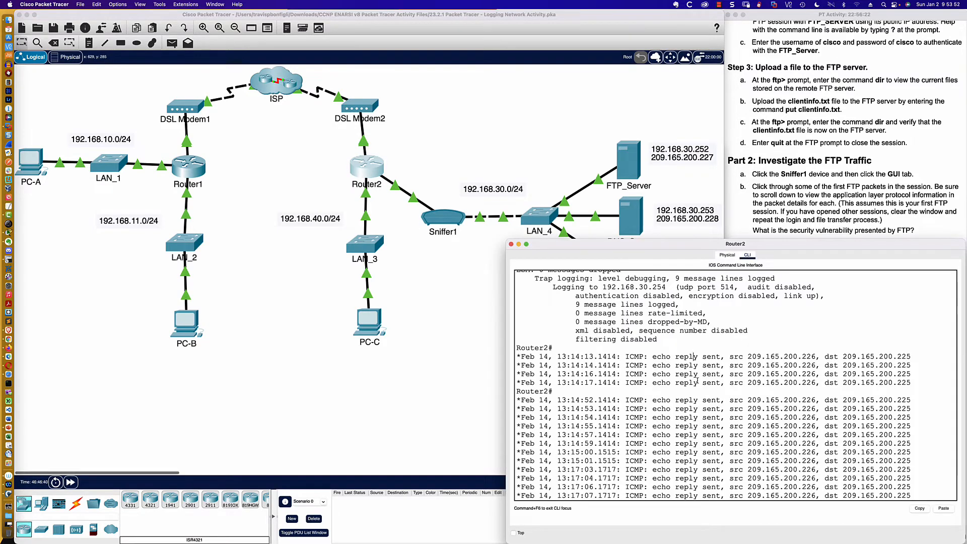
key(Return)
key(Return)
key(Return)
key(Return)
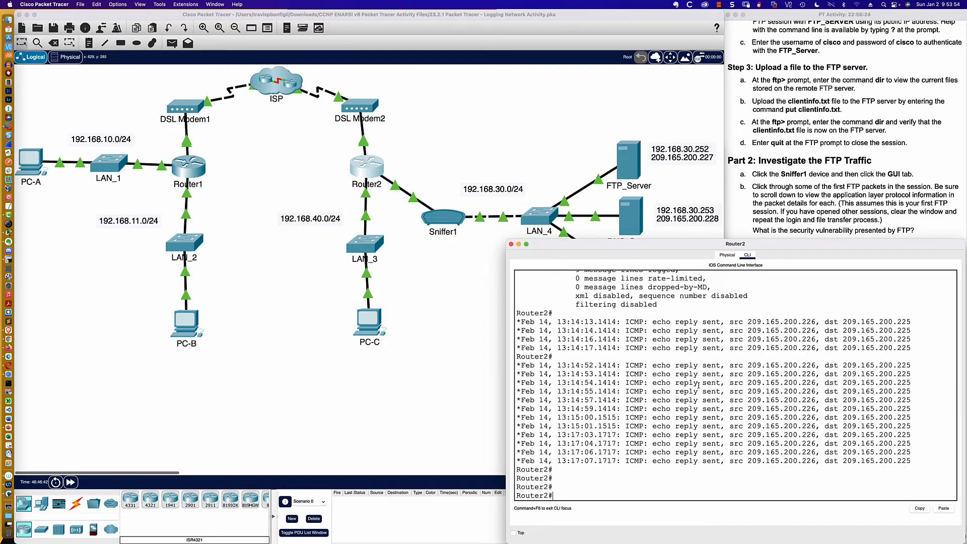
text(sh logg)
key(Return)
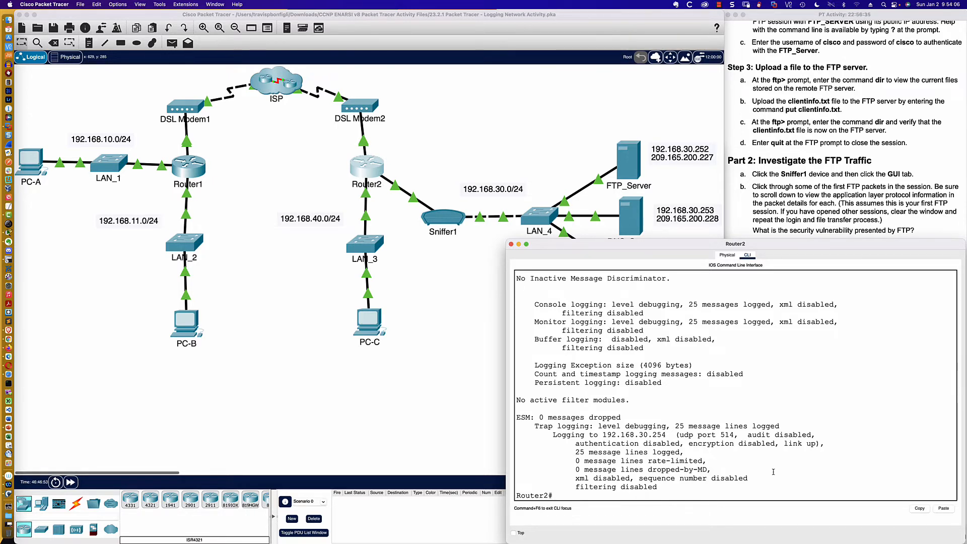
- Filter Router2's running configuration for logging lines with sh run | inc log
text(sh run | inc log)
key(Return)
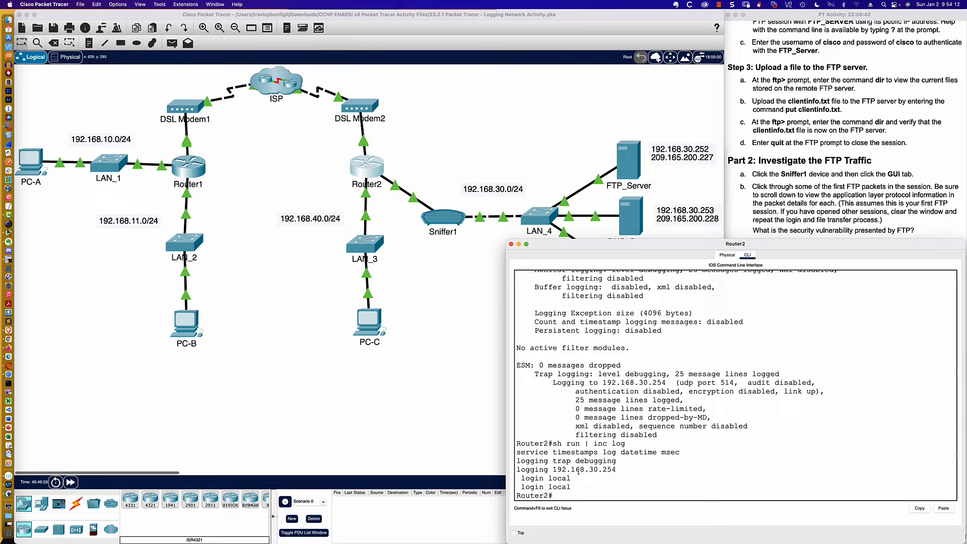
- Highlight the service timestamps, logging trap debugging and logging 192.168.30.254 lines, and compare the address with SYSLOG_SERVER's label in the topology
drag(517, 453, 686, 456)
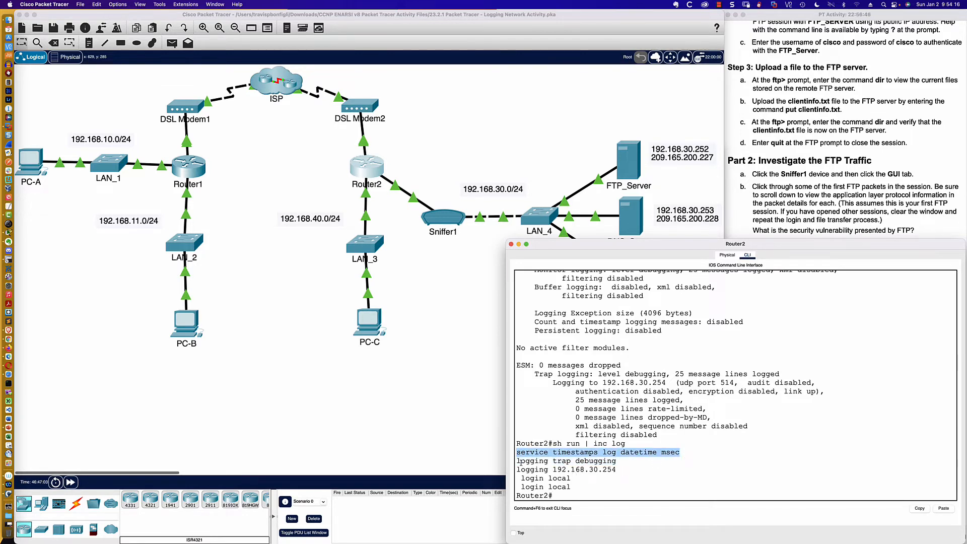
drag(517, 462, 630, 463)
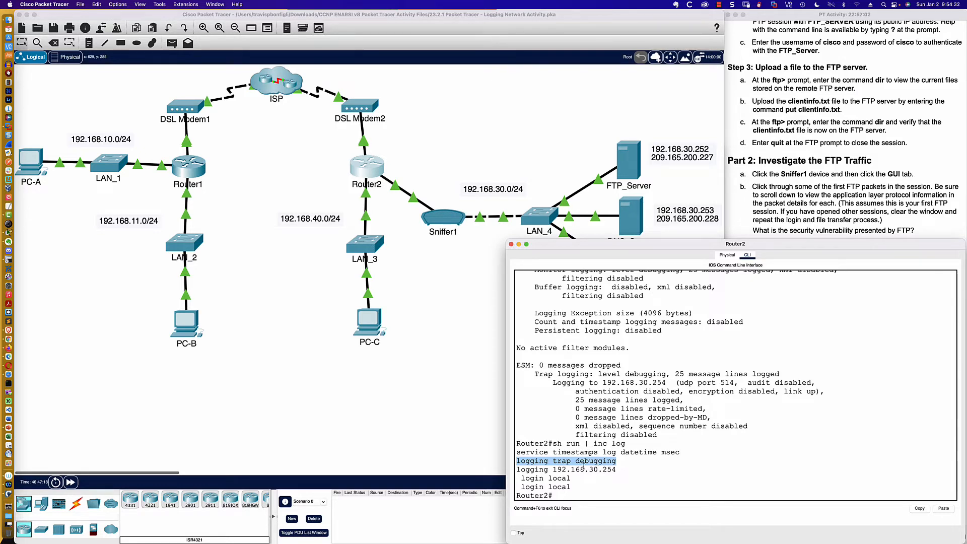
drag(517, 469, 616, 470)
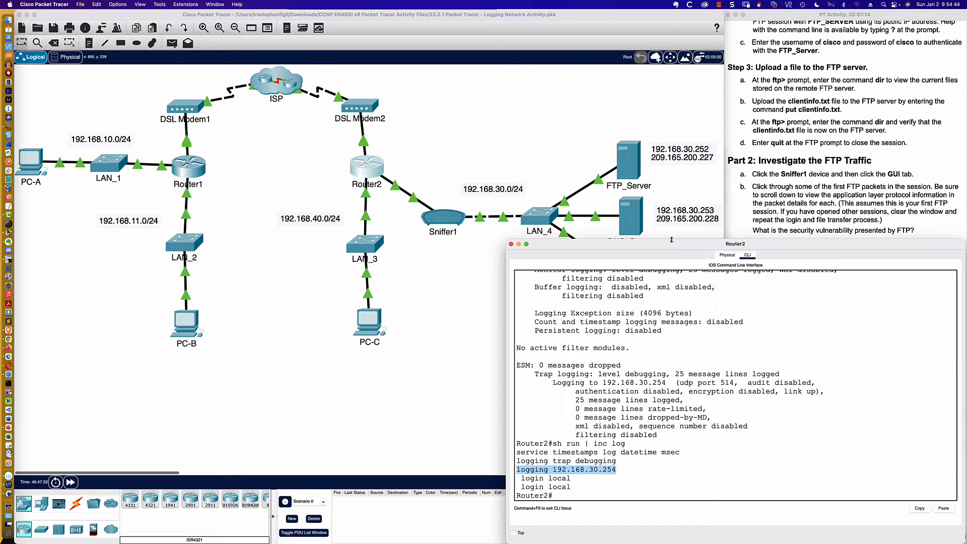
drag(671, 240, 673, 285)
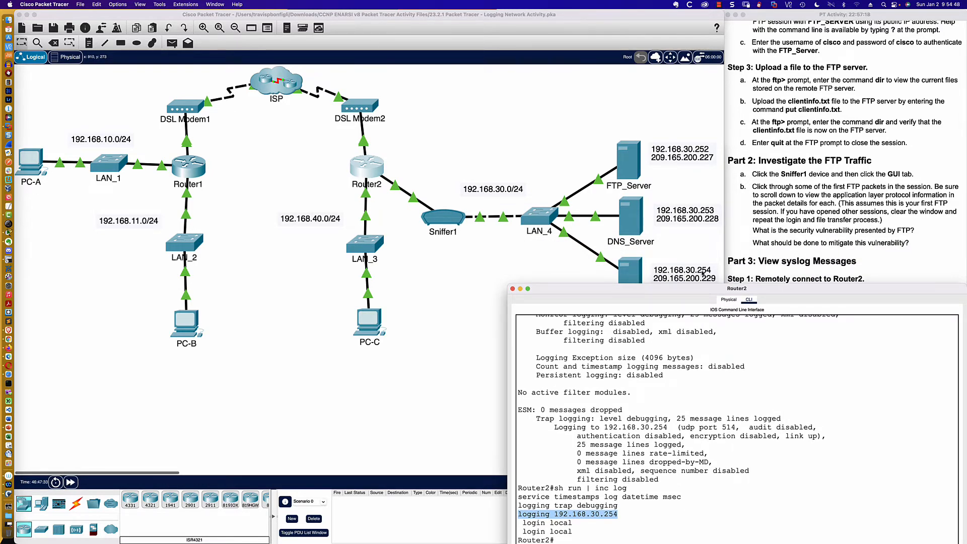
drag(699, 288, 671, 249)
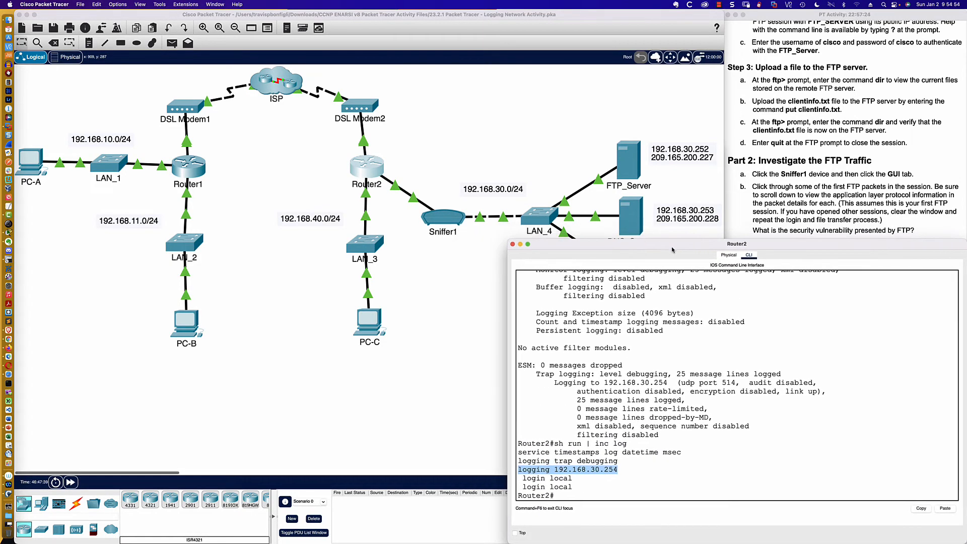
- Open Sniffer1's capture and examine the headers of the first captured SYSLOG packet and of one further down the list
click(790, 193)
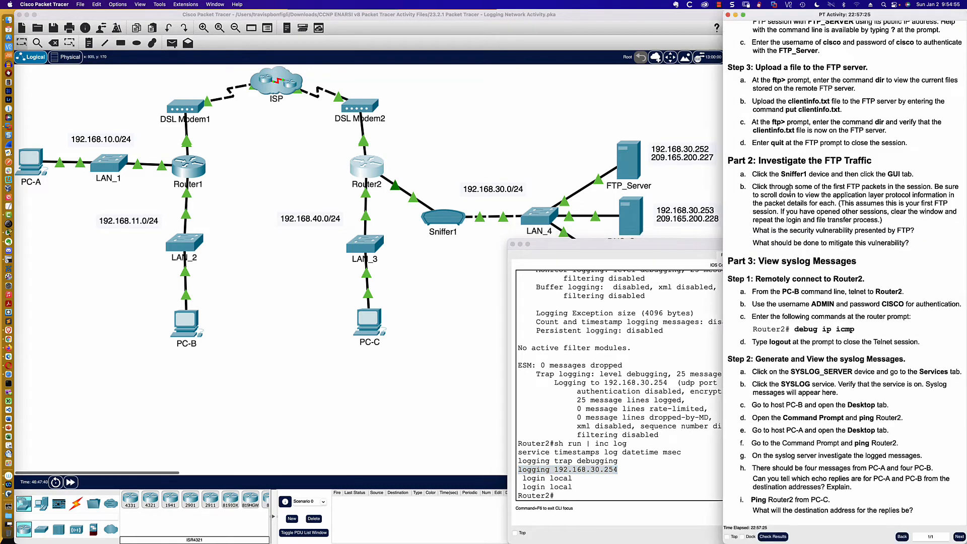
click(445, 218)
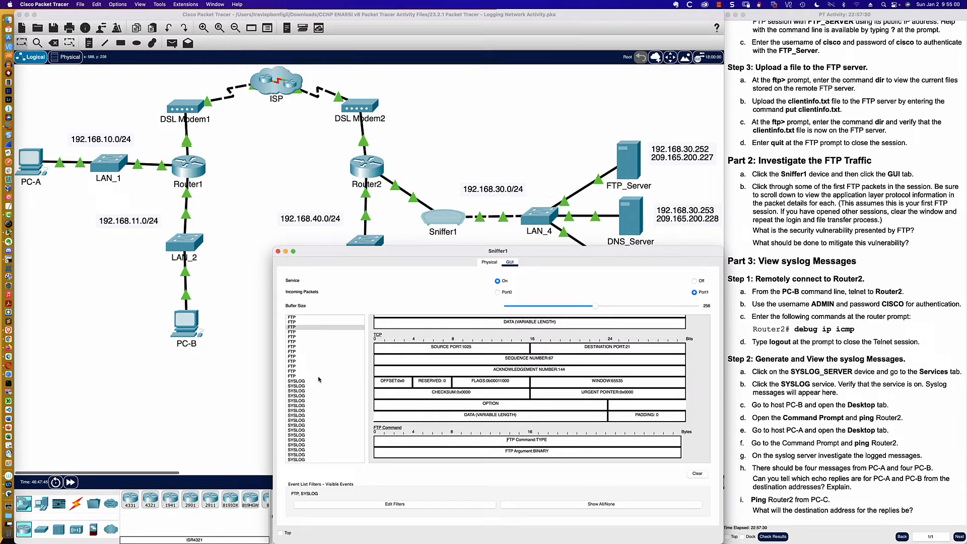
scroll(300, 385, down, 2)
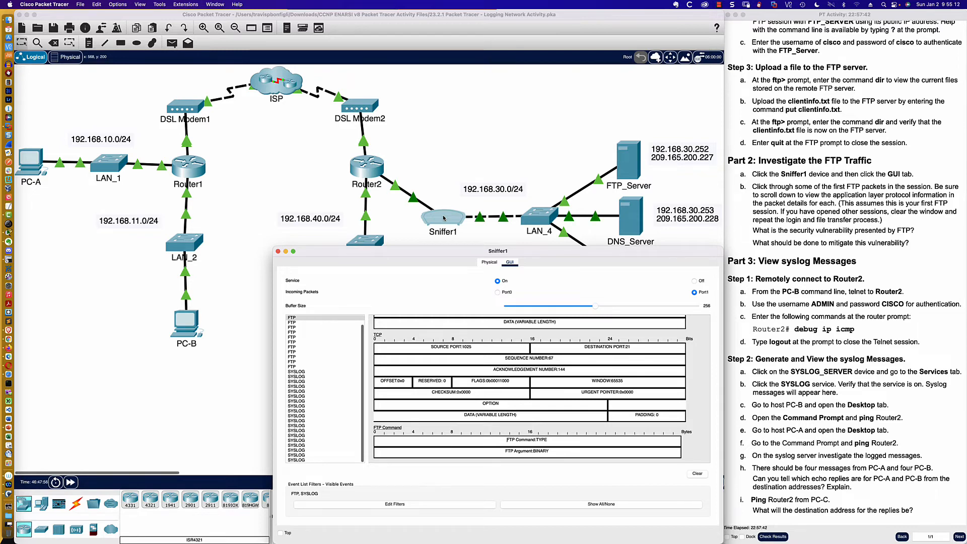
click(296, 372)
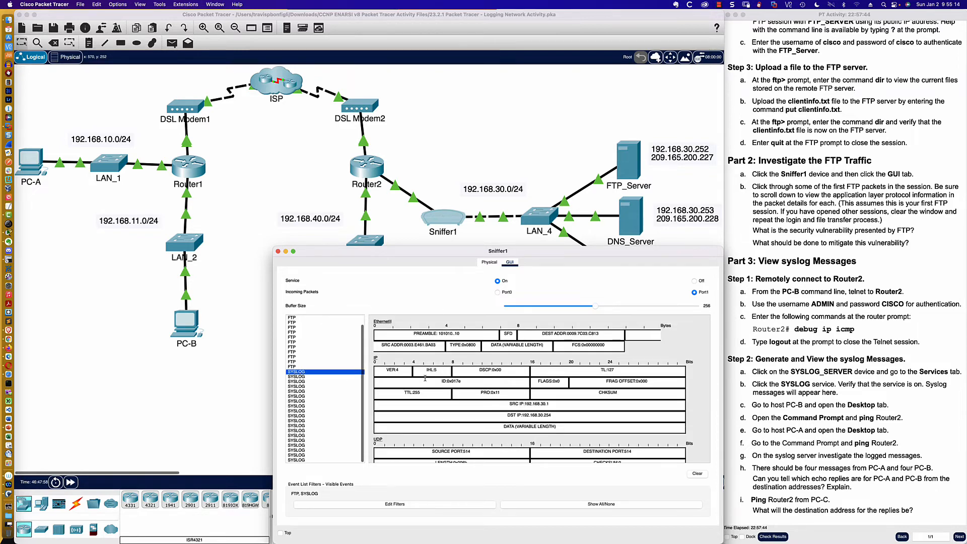
click(299, 427)
scroll(443, 406, down, 2)
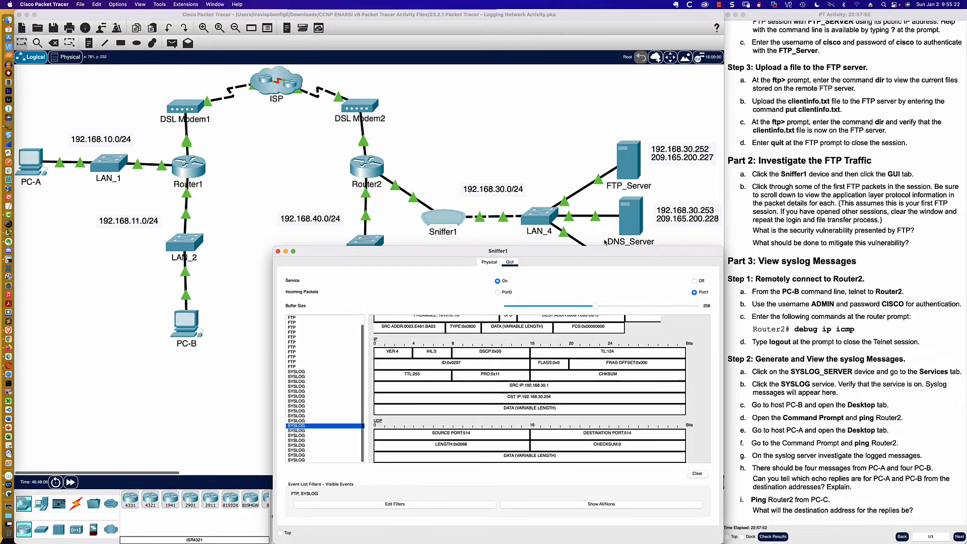
- Inspect further SYSLOG packets in Sniffer1's capture, highlighting the level field in the SYSLOG section of one packet
click(299, 440)
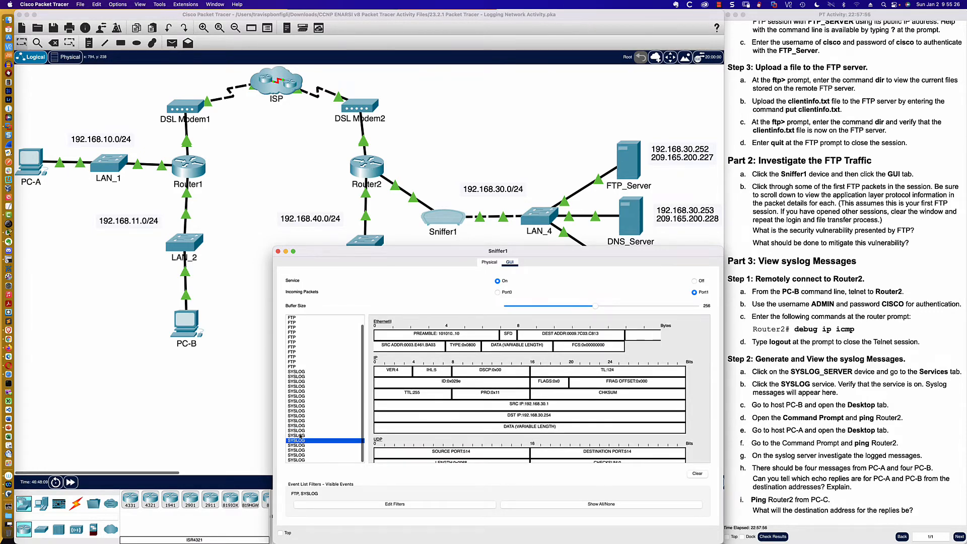
click(300, 431)
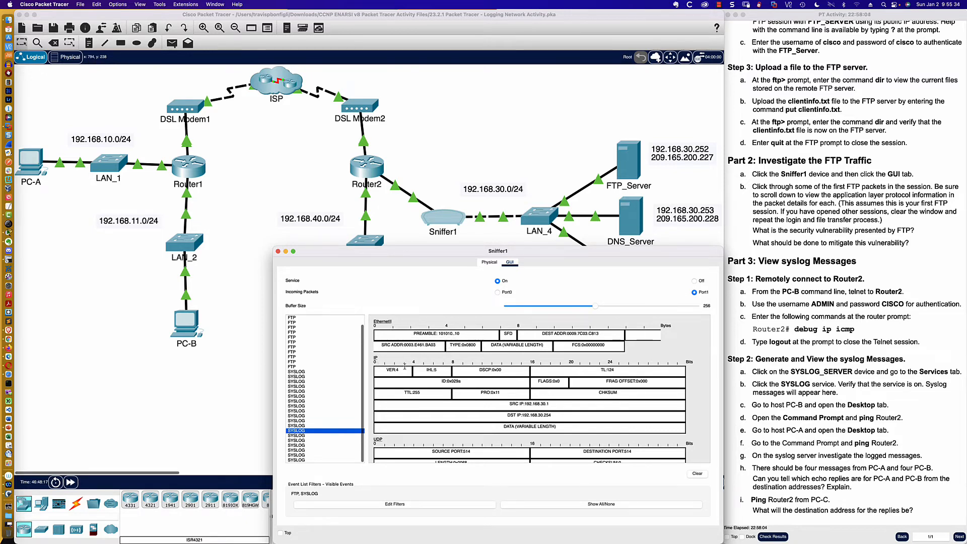
scroll(404, 366, down, 5)
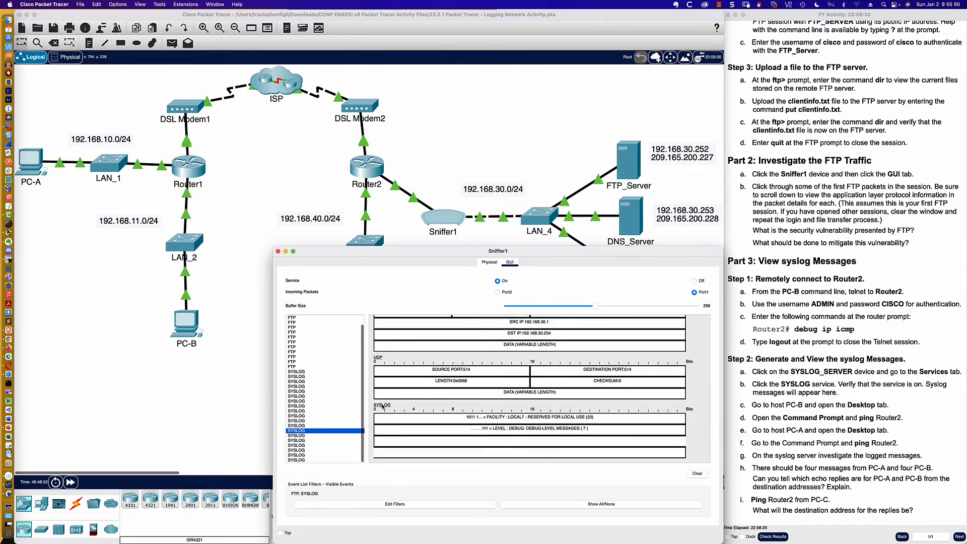
click(543, 430)
double_click(550, 429)
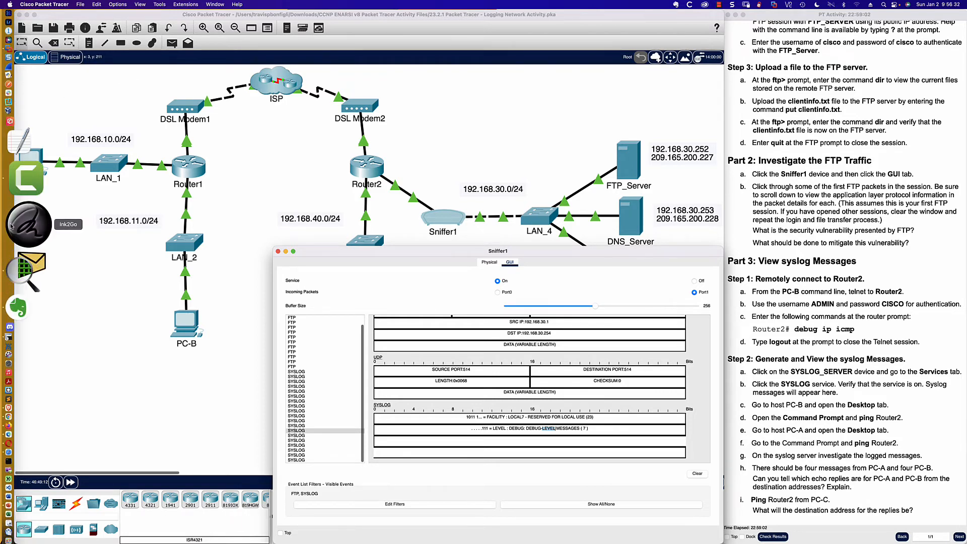
- Switch to Ink2Go and draw a capture device attached to LAN_4 in red pen, with an arrow labelled SPAN
mouse_move(592, 7)
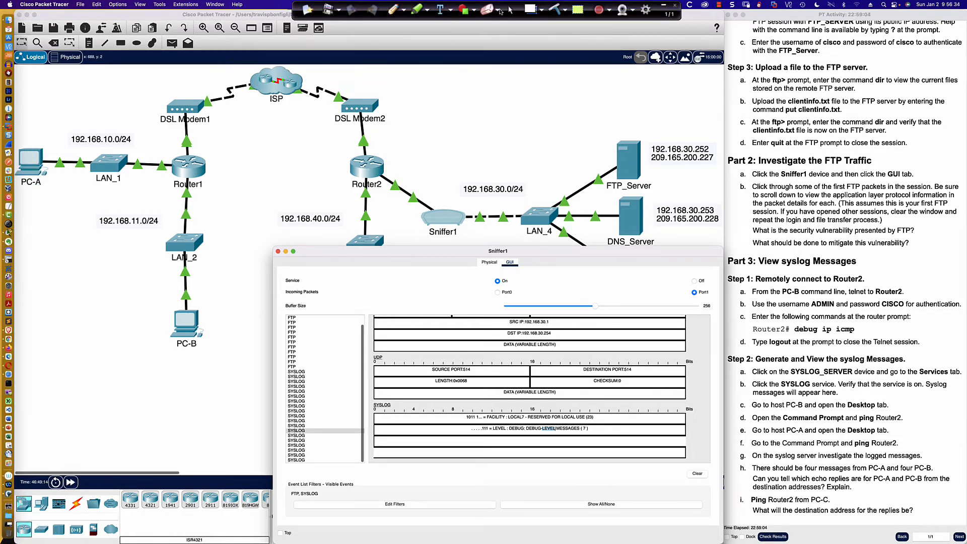
click(393, 8)
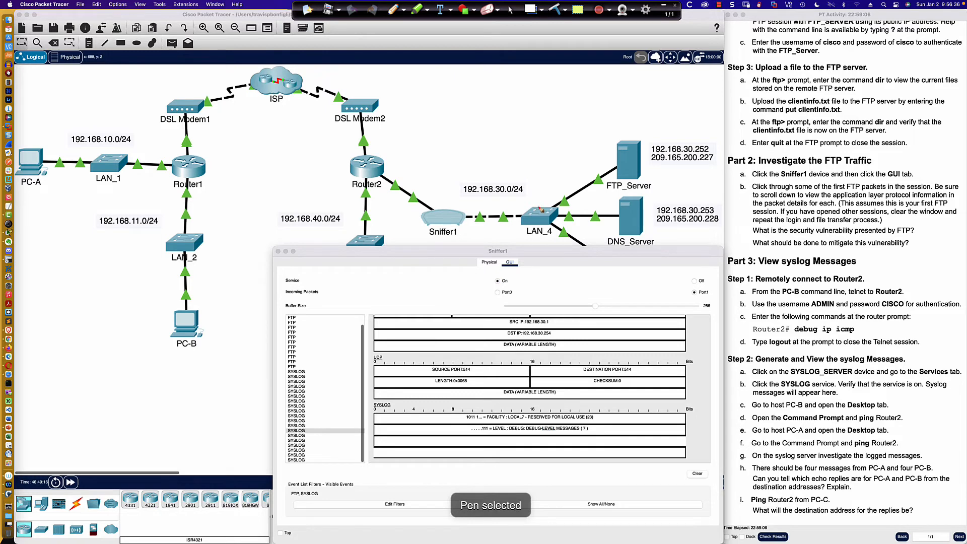
mouse_move(537, 209)
mouse_down()
mouse_move(535, 152)
mouse_move(560, 134)
mouse_move(516, 134)
mouse_move(521, 154)
mouse_move(544, 154)
mouse_move(547, 202)
mouse_up()
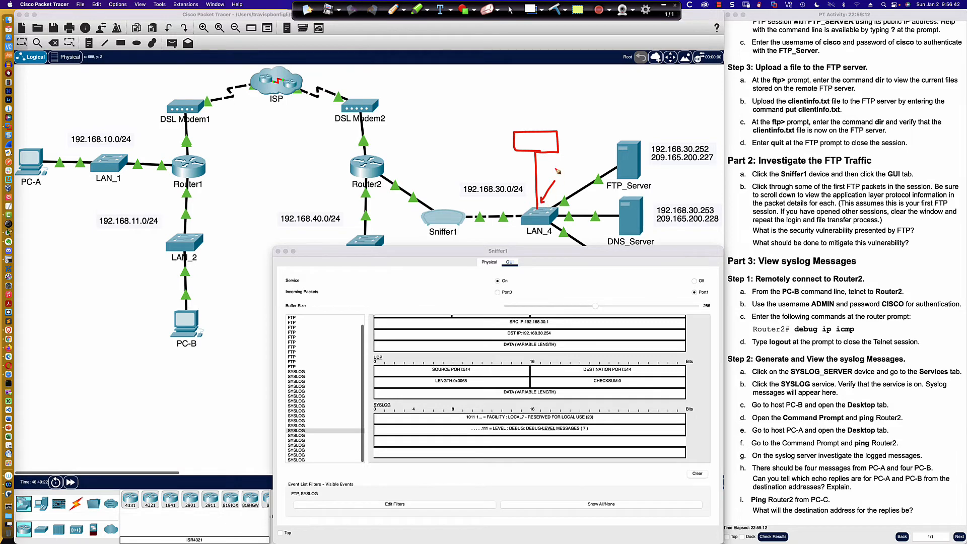
mouse_move(560, 167)
mouse_down()
mouse_move(554, 176)
mouse_move(571, 163)
mouse_move(583, 171)
mouse_move(582, 157)
mouse_up()
- Scribble over Sniffer1, trace the path from Router2 to LAN_4 in red pen, and clear the annotations
mouse_move(425, 221)
mouse_down()
mouse_move(431, 211)
mouse_move(473, 221)
mouse_up()
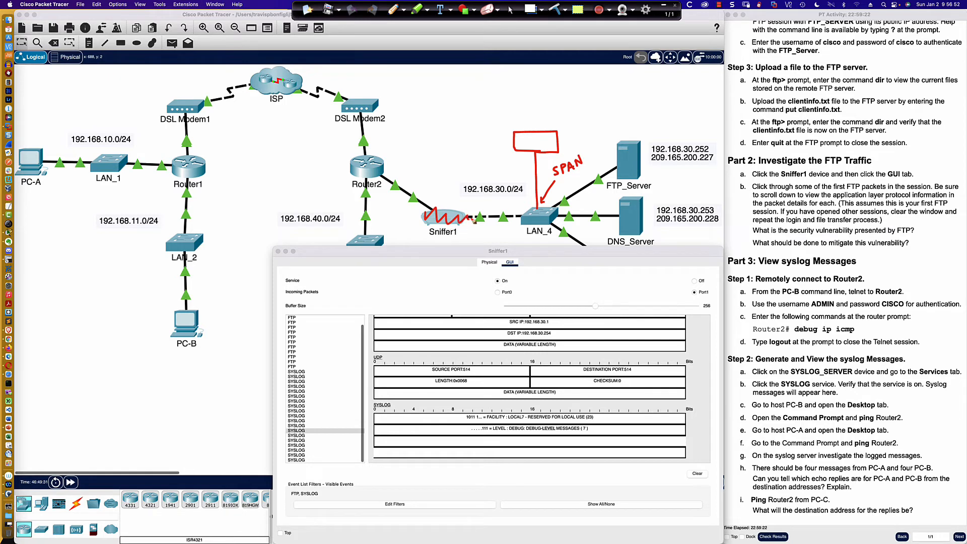
mouse_move(378, 174)
mouse_down()
mouse_move(398, 194)
mouse_move(525, 216)
mouse_up()
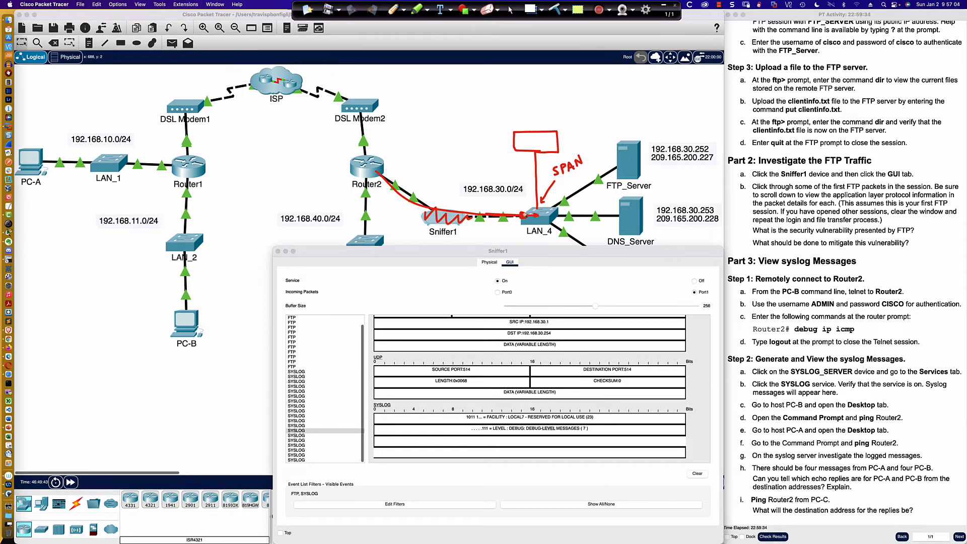
mouse_move(523, 215)
mouse_down()
mouse_move(534, 180)
mouse_move(540, 207)
mouse_up()
mouse_move(434, 208)
mouse_down()
mouse_move(455, 232)
mouse_move(438, 231)
mouse_up()
click(510, 10)
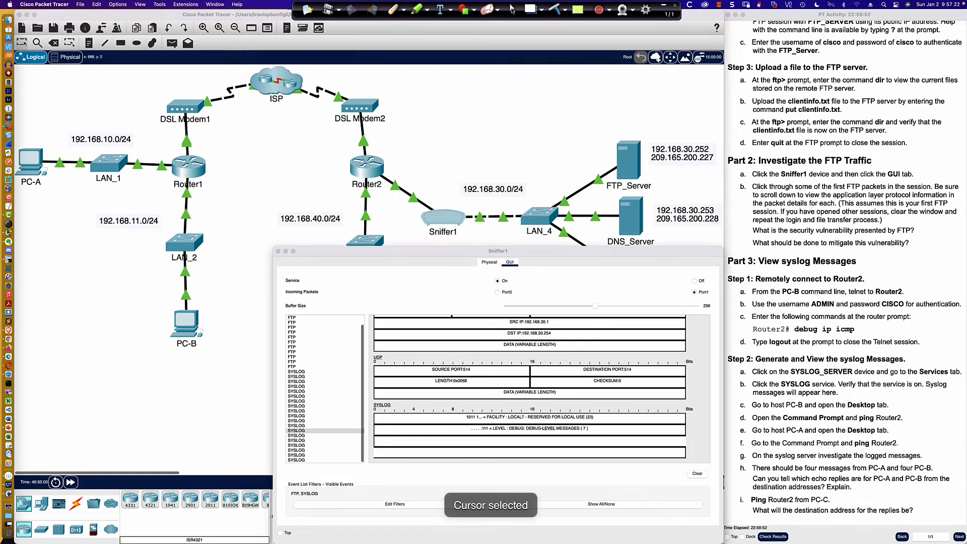
- Close Sniffer1's capture, reopen its physical view, power the device off and move the window clear of its links
click(277, 251)
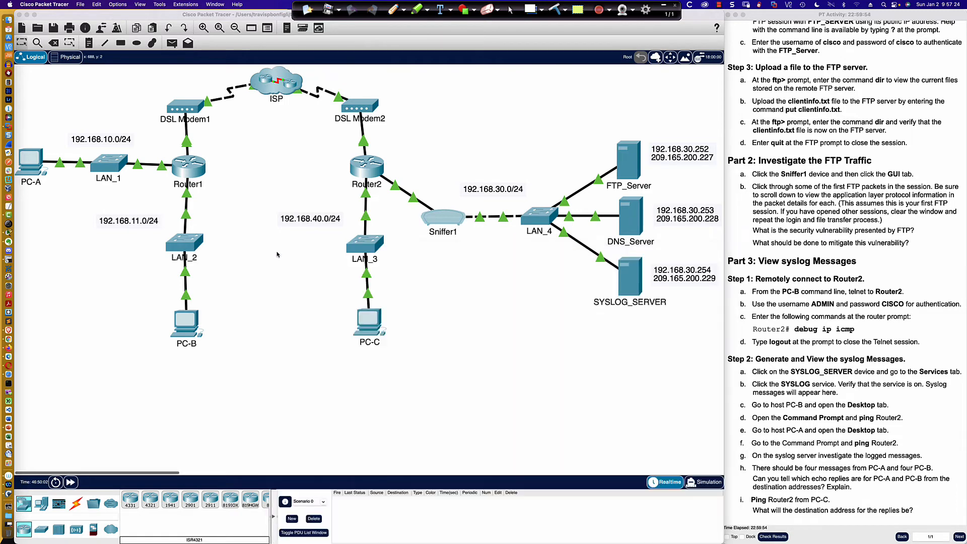
click(444, 220)
click(480, 159)
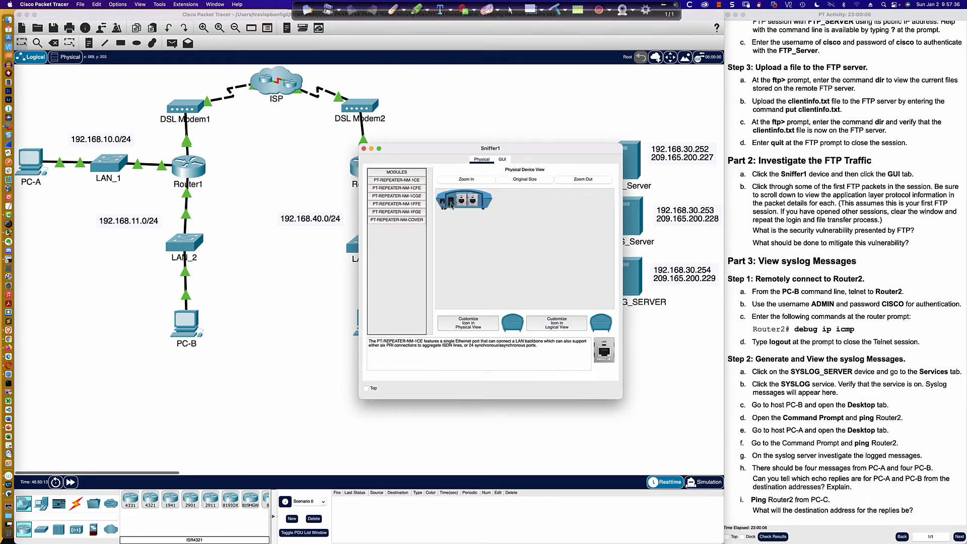
drag(446, 155, 503, 300)
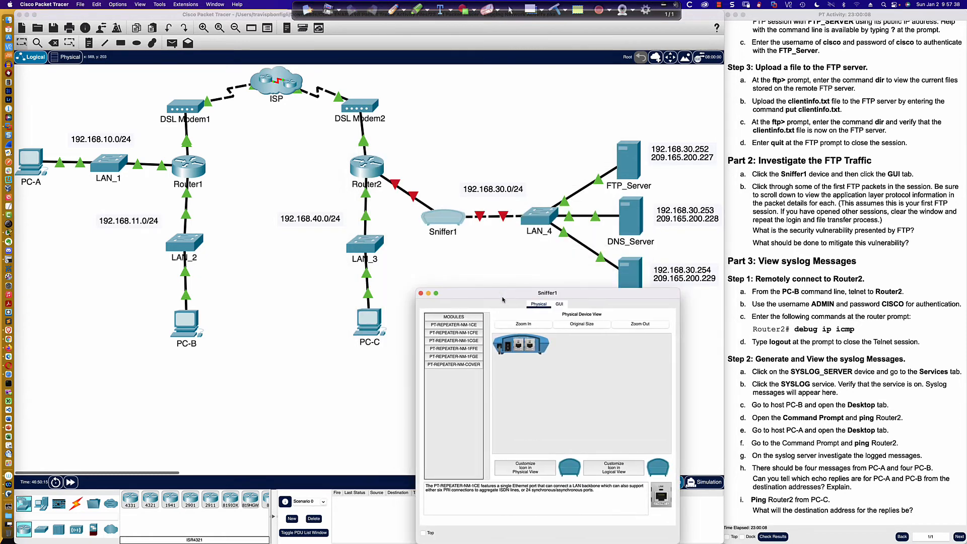
- Ping 209.165.200.226 and the syslog server at 209.165.200.229 from PC-A's command prompt, and move its window off the topology
click(32, 168)
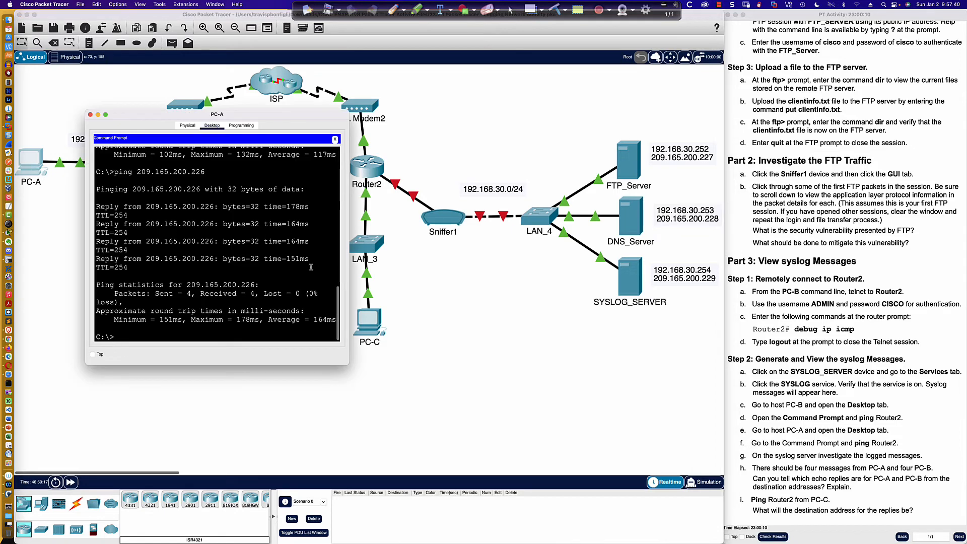
key(Return)
key(Up)
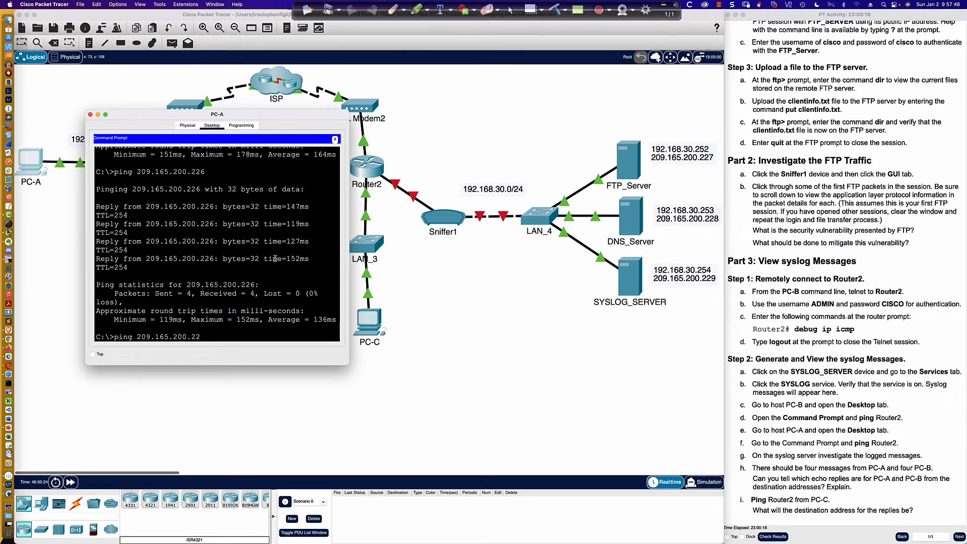
text(9)
key(Return)
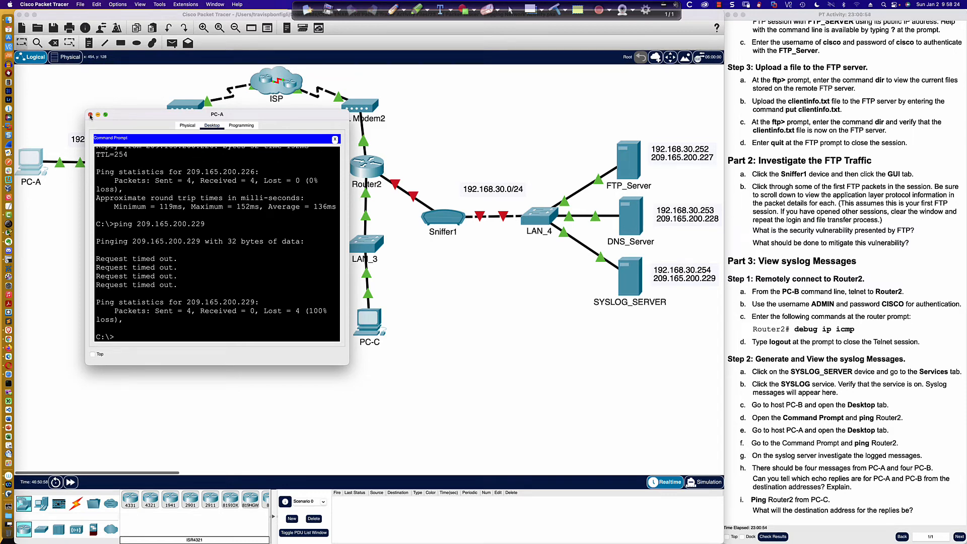
drag(129, 115, 105, 235)
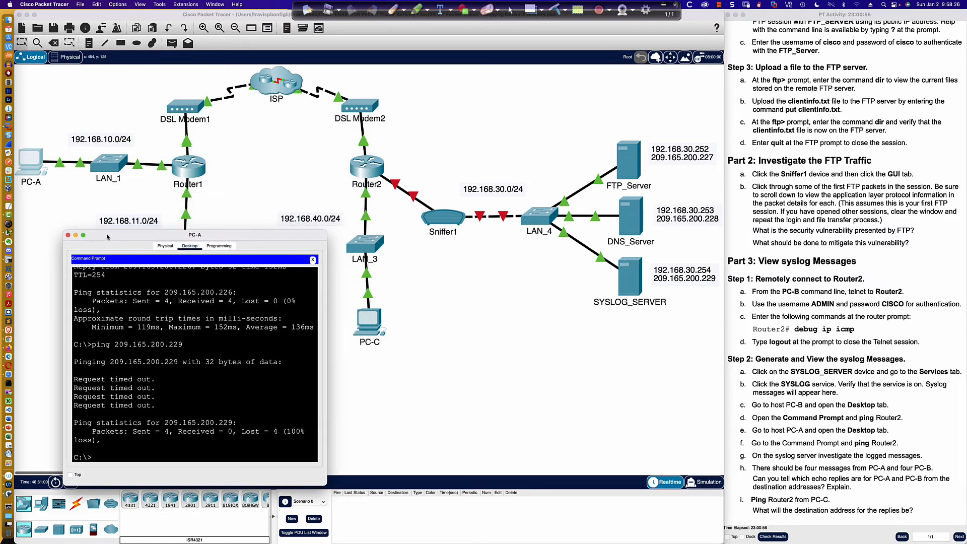
click(227, 218)
- Test PC-B's open Telnet session to Router2 by sending blank lines until the local command prompt returns
click(185, 323)
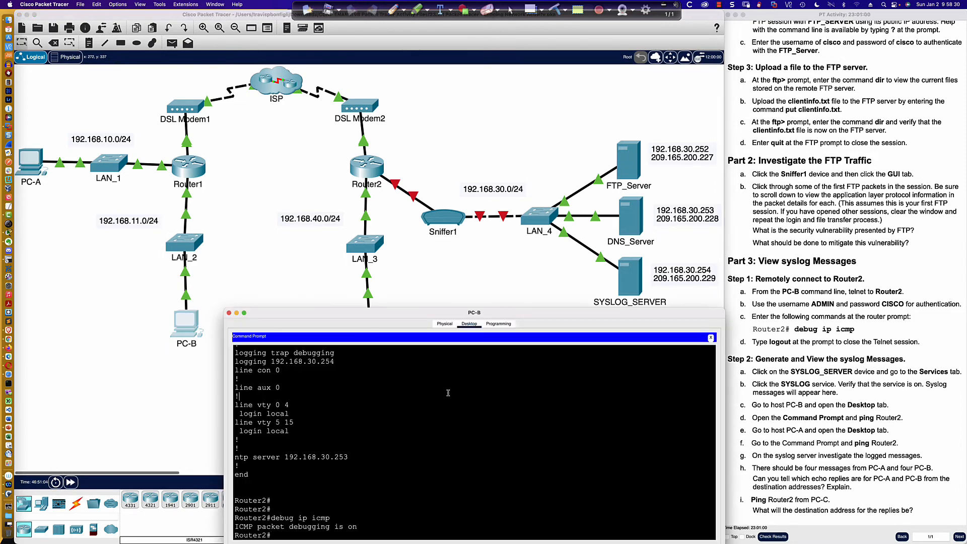
key(Return)
key(Return)
key(Return)
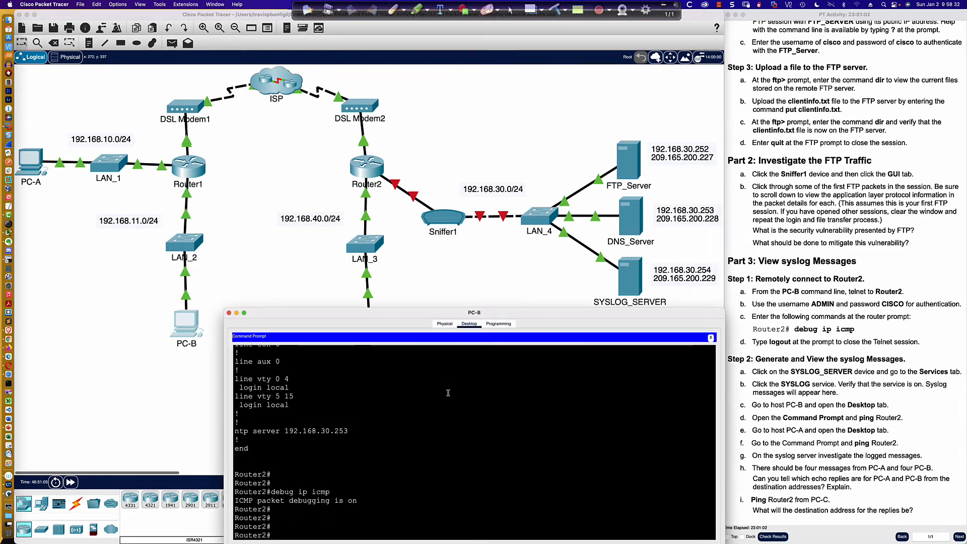
key(Return)
key(Return)
key(Return)
key(Return)
key(Return)
key(Return)
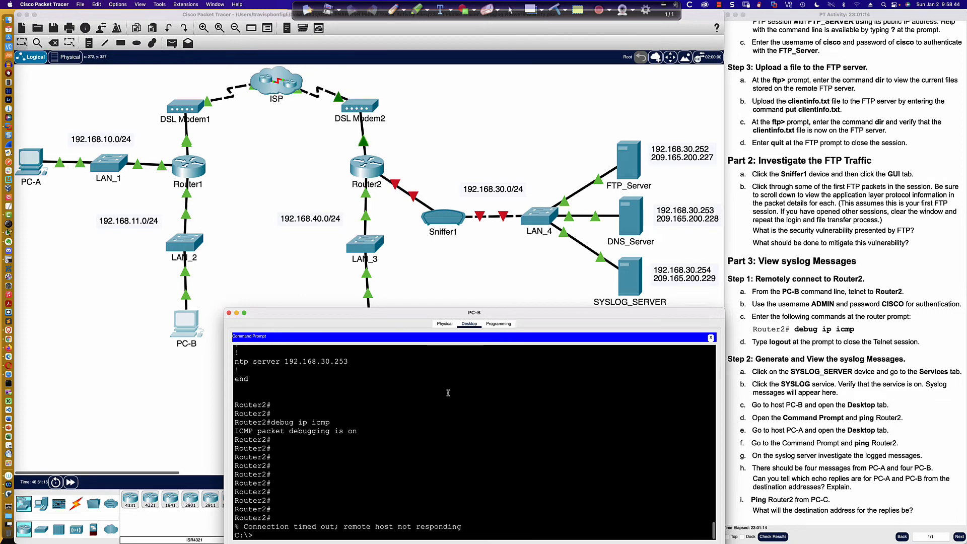
key(Return)
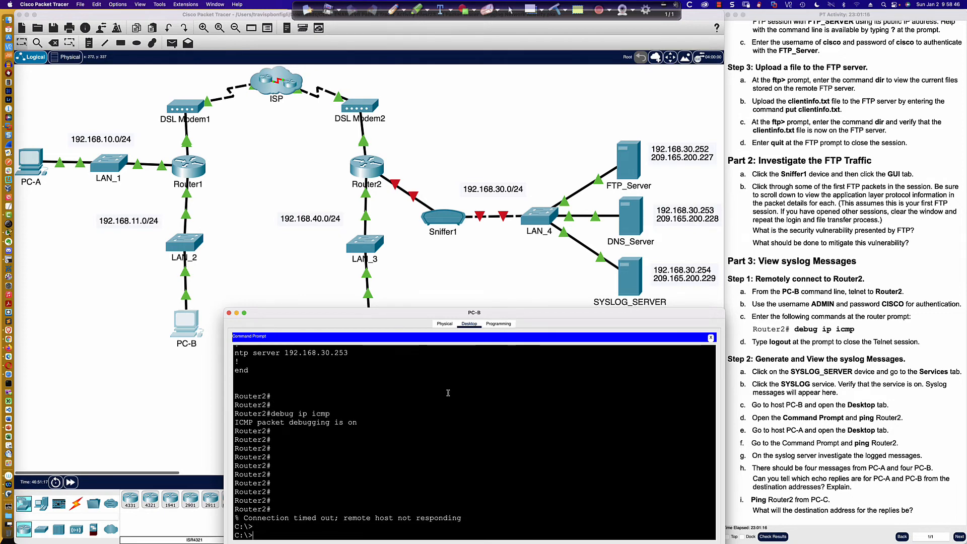
- Try to open an FTP connection to 209.165.200.227 from PC-B's command prompt
key(Up)
key(Up)
key(Up)
key(Up)
key(Up)
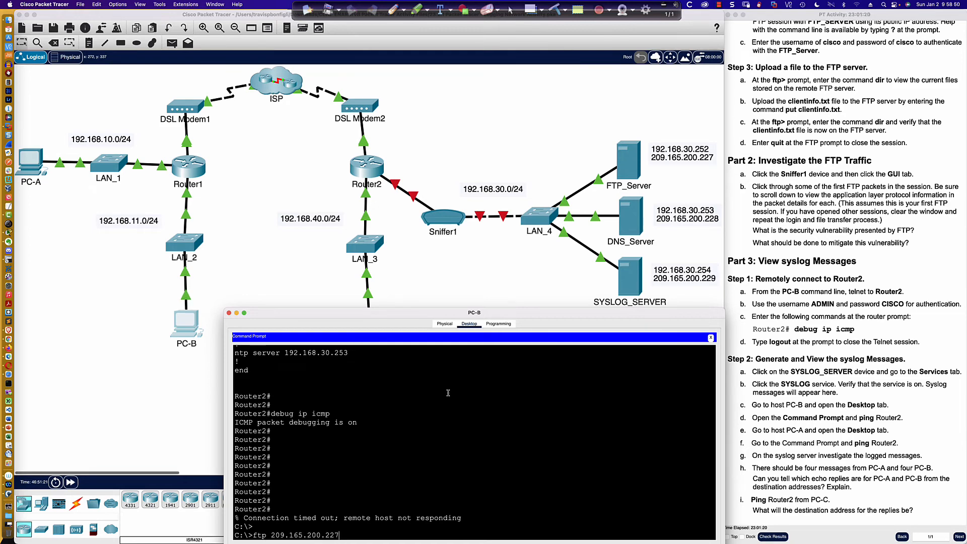
key(Return)
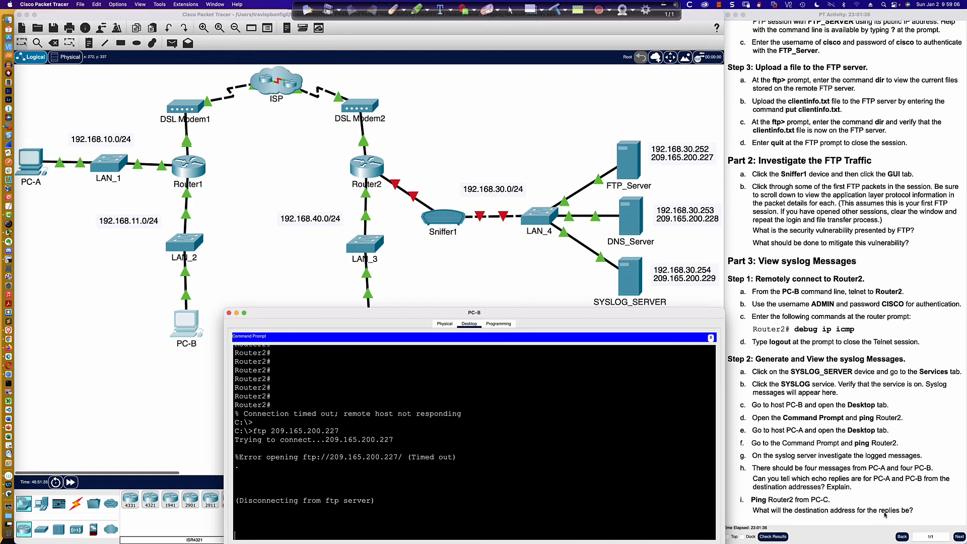
click(419, 291)
- Open PC-C and move its window aside, and review the latest ICMP messages in Router2's CLI
click(367, 327)
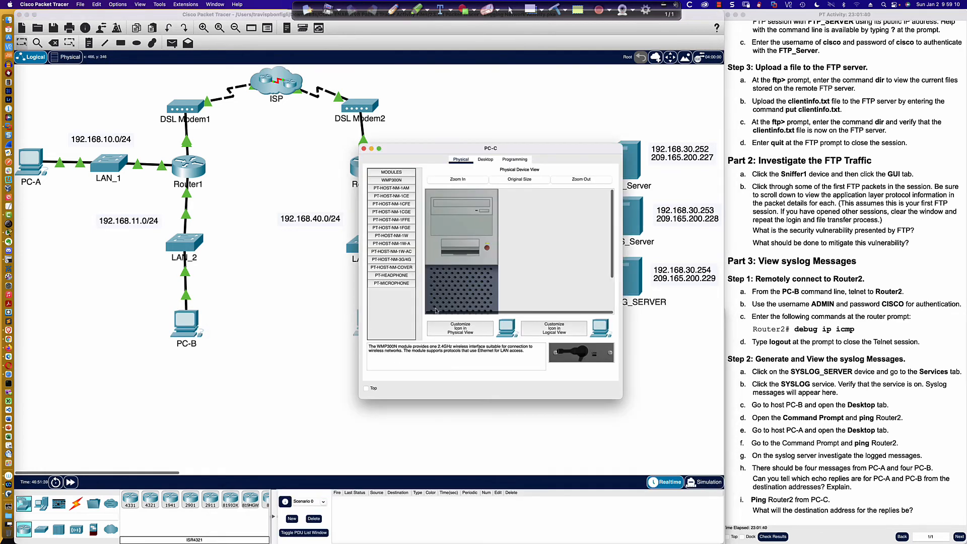
drag(419, 151, 518, 317)
click(353, 164)
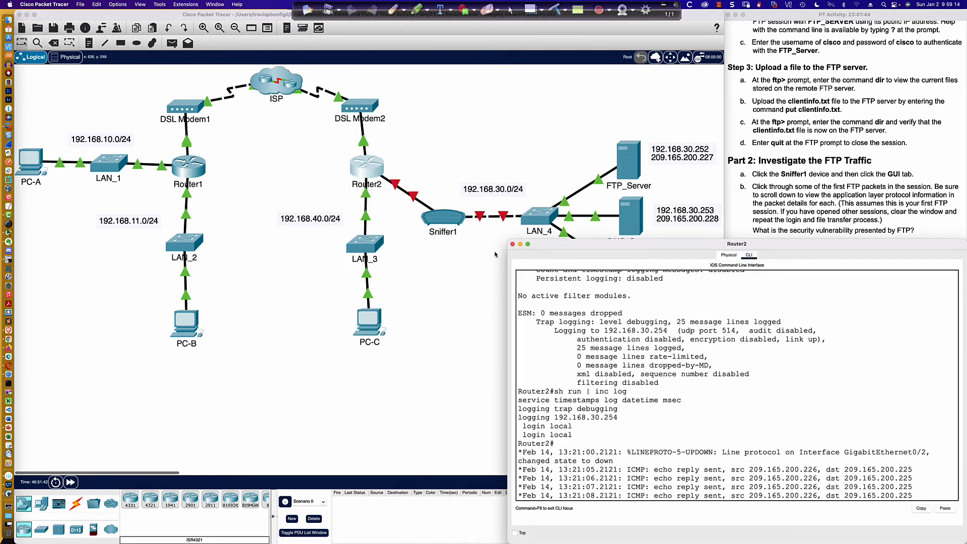
scroll(664, 454, down, 1)
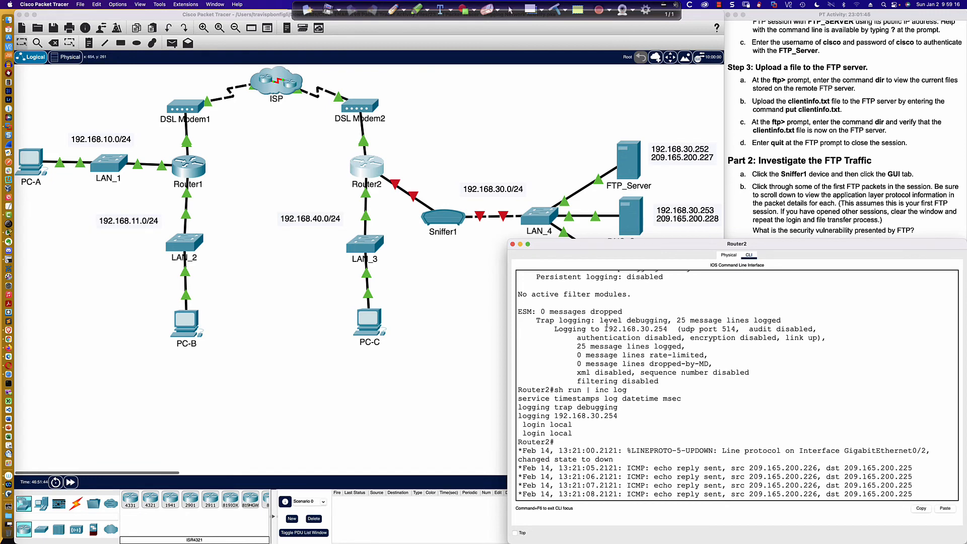
drag(591, 250, 108, 250)
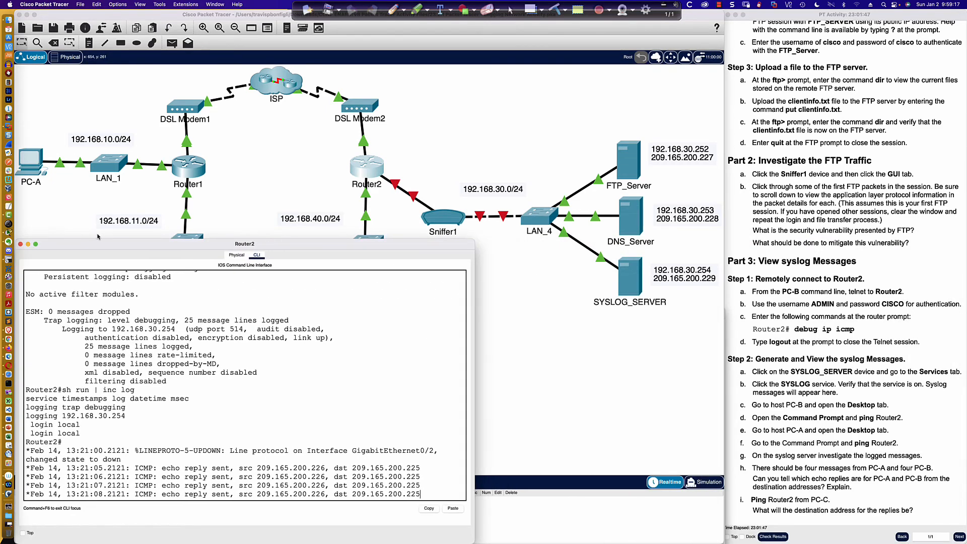
click(318, 214)
click(321, 193)
- Open PC-C's command prompt and ping Router2 at 192.168.40.1
click(369, 322)
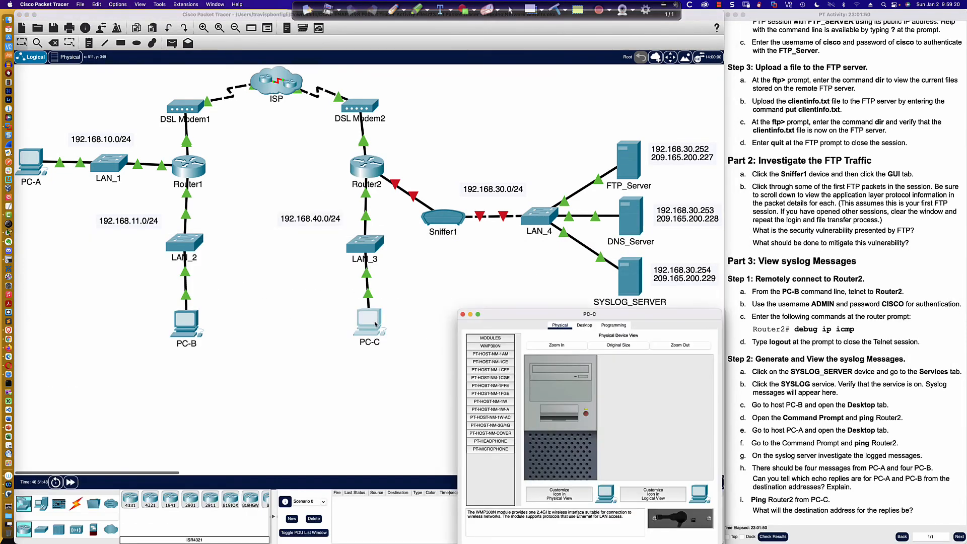
click(583, 325)
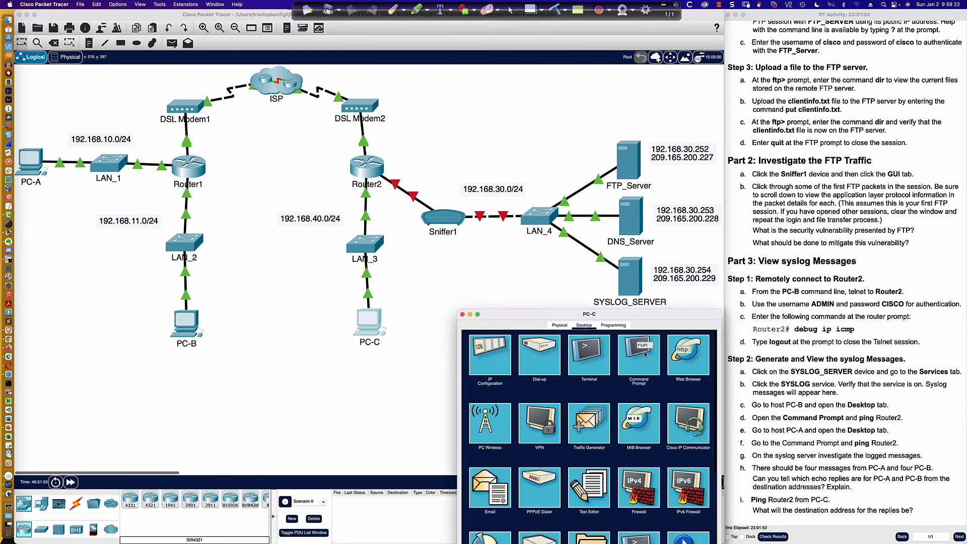
click(639, 354)
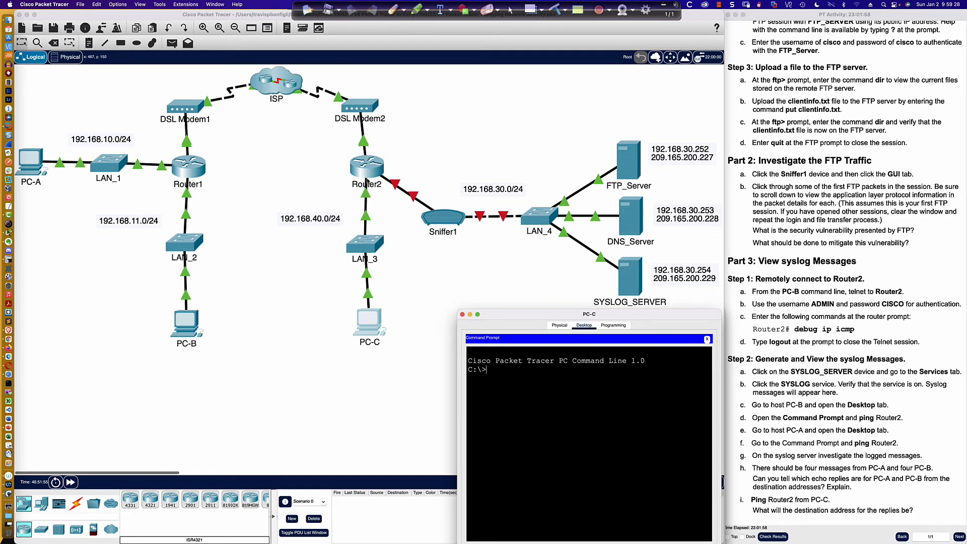
text(ping 192.168.40.1)
key(Return)
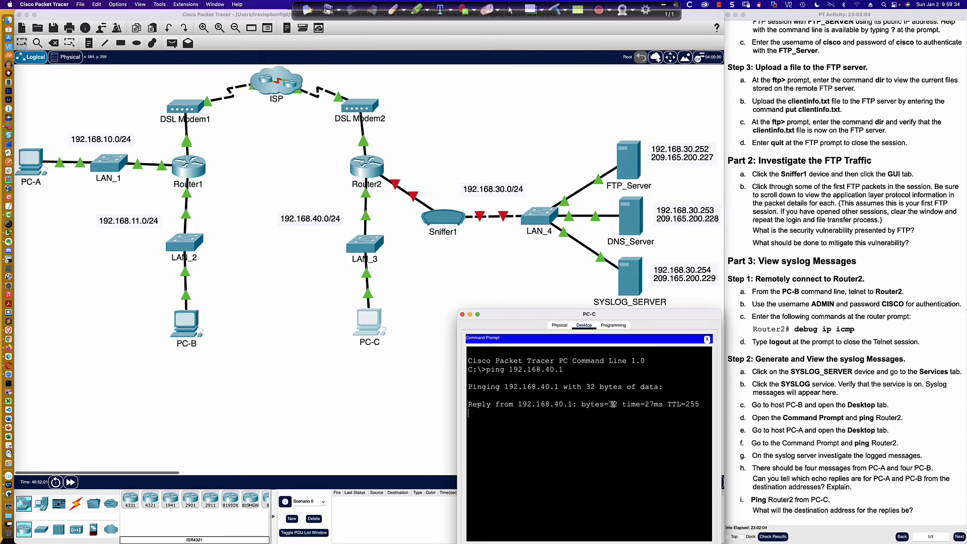
- Highlight the source and destination addresses in Router2's first ICMP echo reply message for PC-C's ping
click(359, 165)
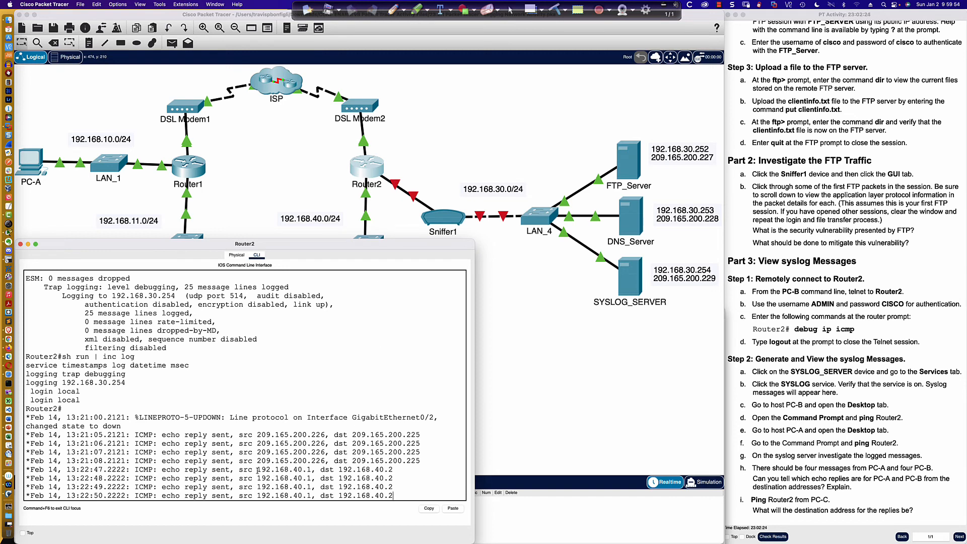
drag(257, 469, 312, 470)
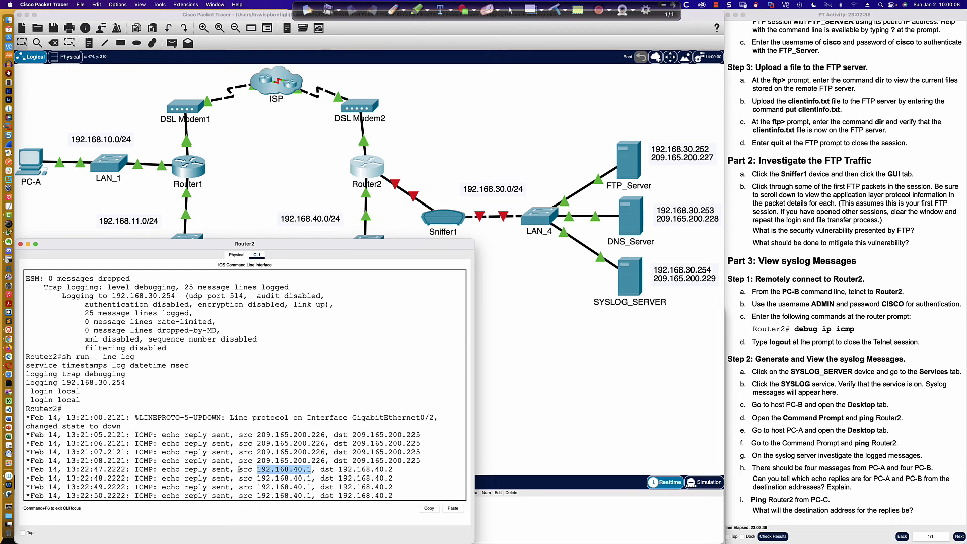
drag(239, 470, 314, 469)
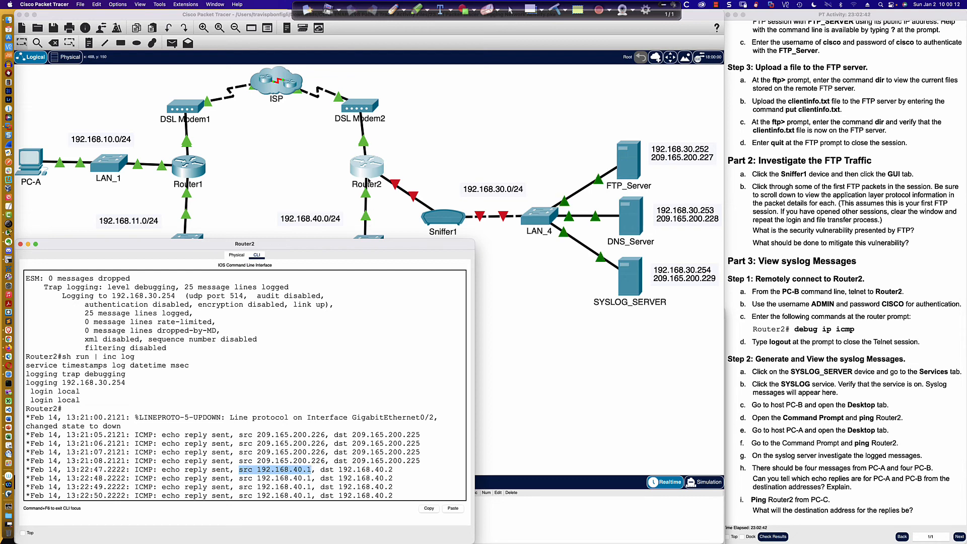
drag(321, 469, 393, 470)
click(550, 416)
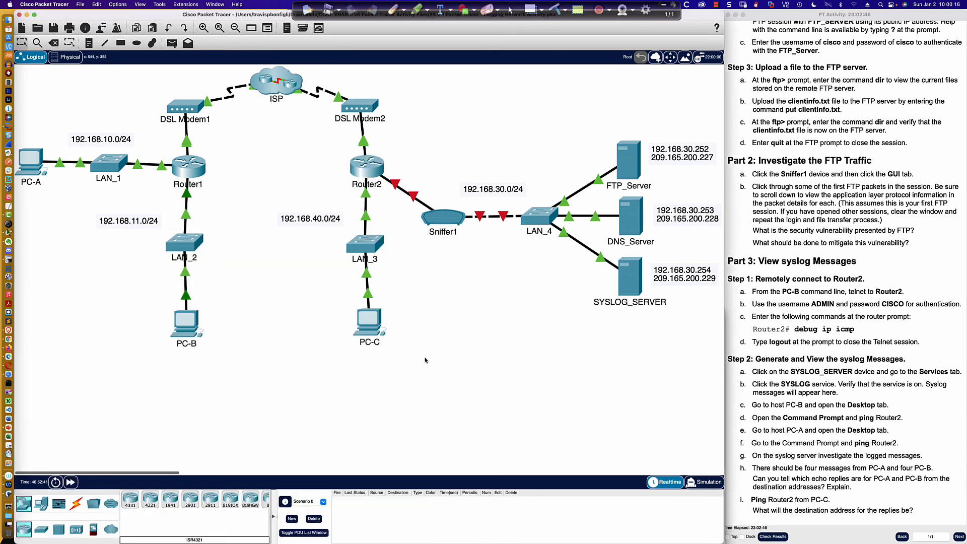
- Close PC-C's command prompt and check its IPv4 address in IP Configuration
click(370, 325)
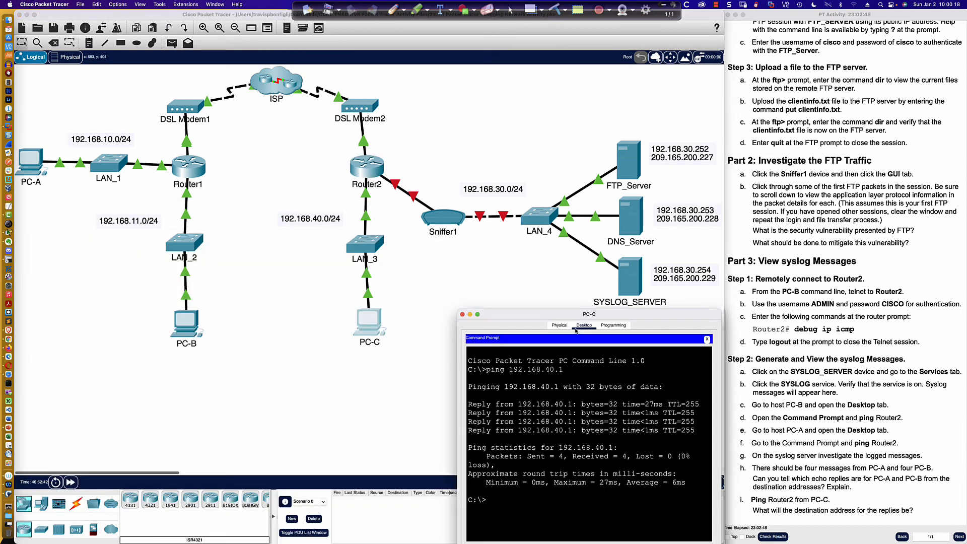
click(559, 326)
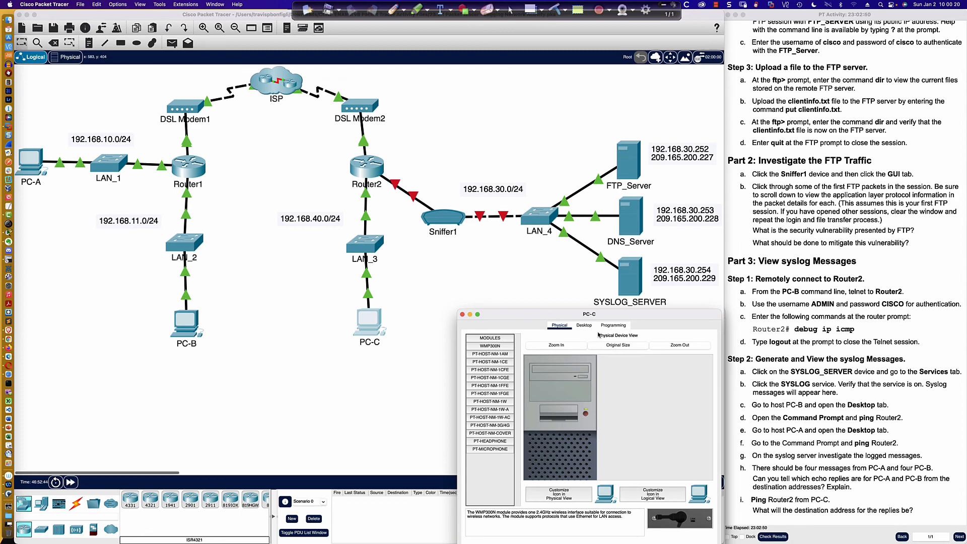
click(584, 325)
click(707, 339)
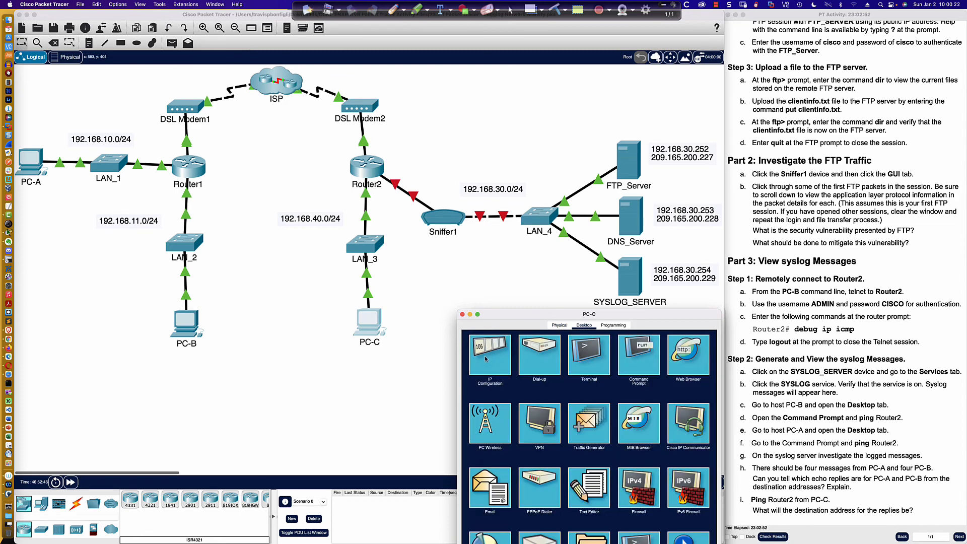
click(521, 381)
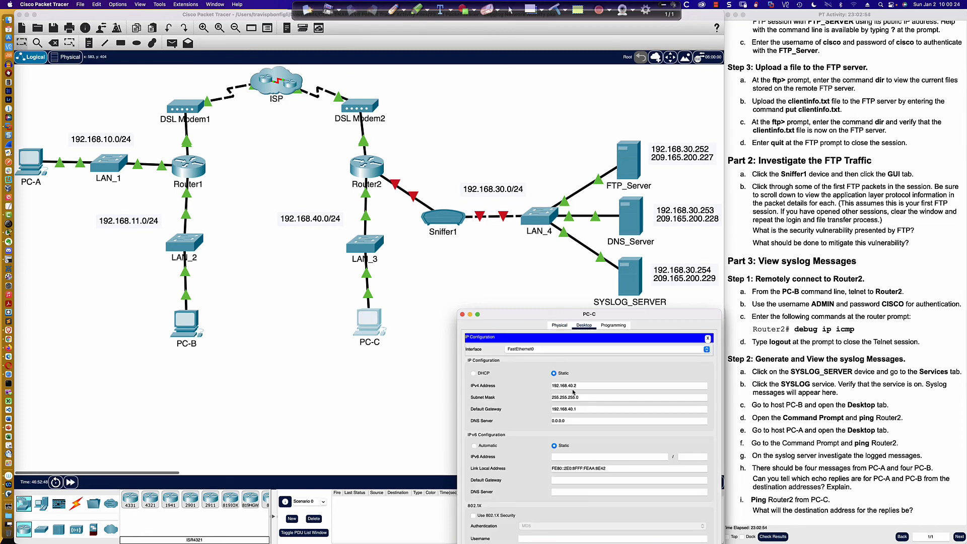
click(707, 338)
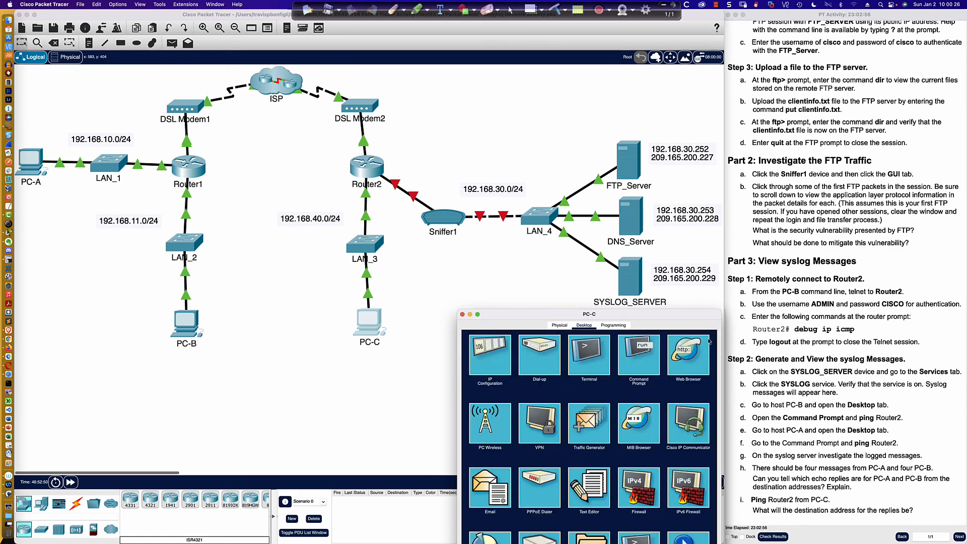
- Run ipconfig at PC-C's command prompt and compare its address with the echo reply destination in Router2's CLI
click(649, 350)
text(ipconfig)
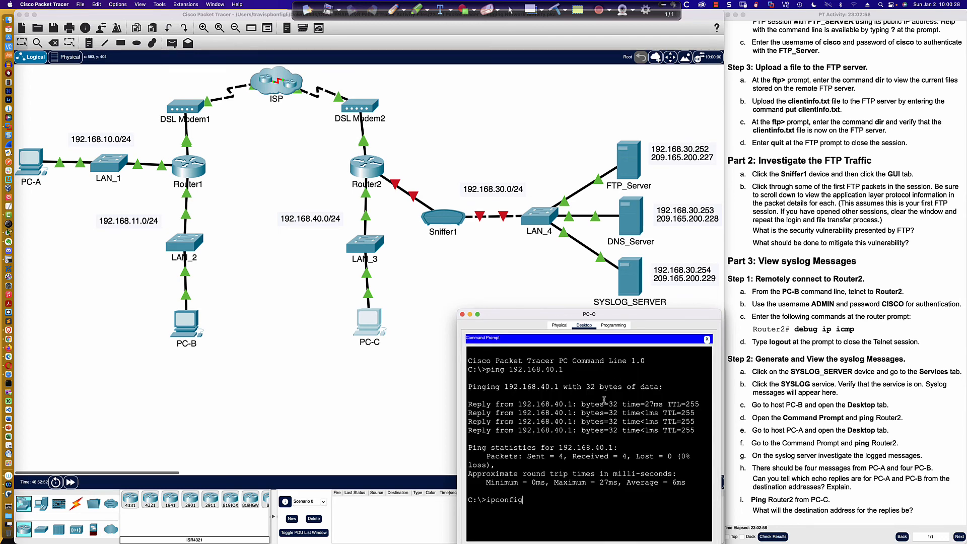
key(Return)
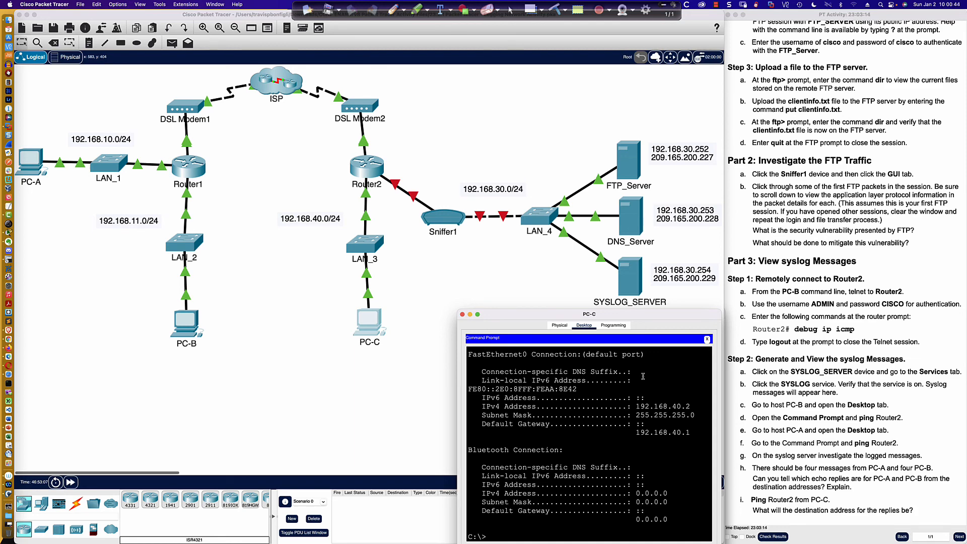
click(366, 168)
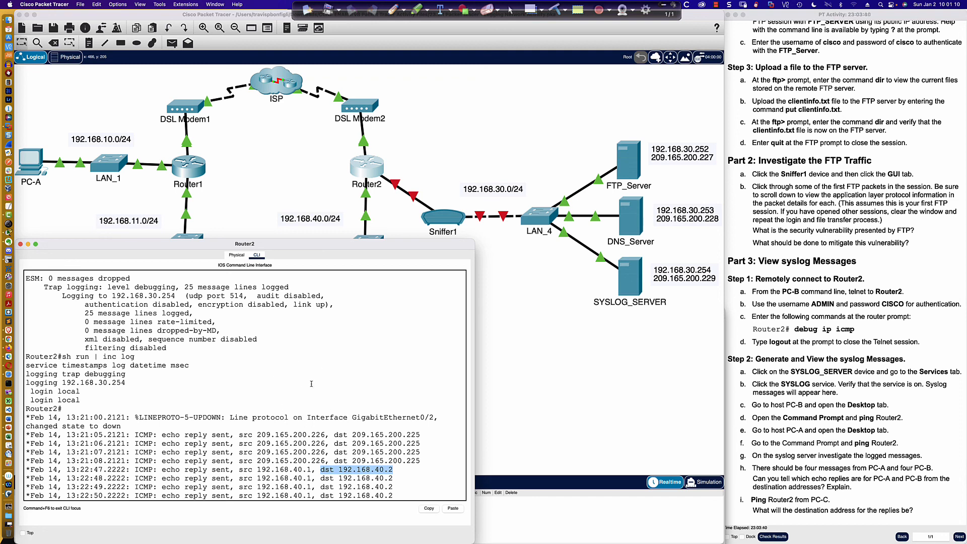
- Switch to the slide show's title slide for Packet Tracer Activity 23.2.1 and collapse the annotation toolbar
key(super+Tab)
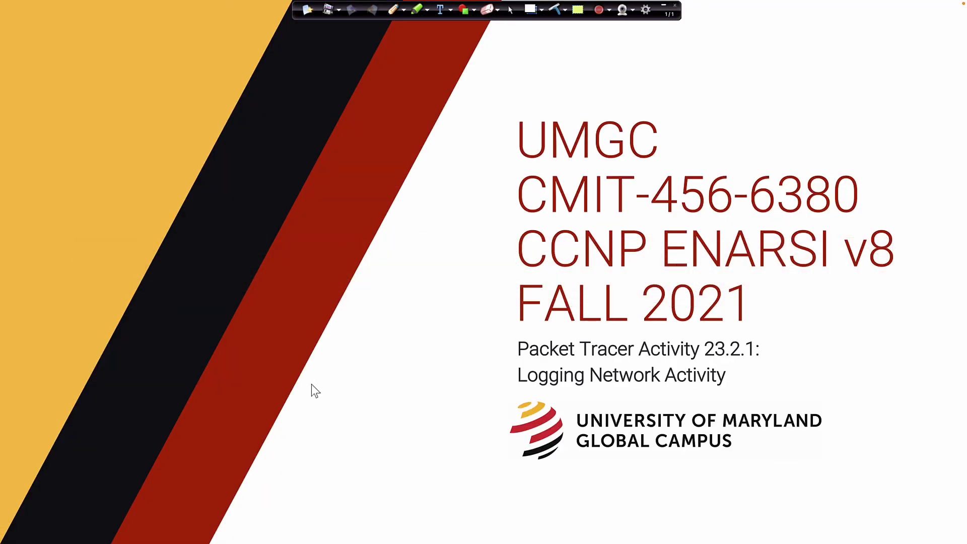
click(663, 6)
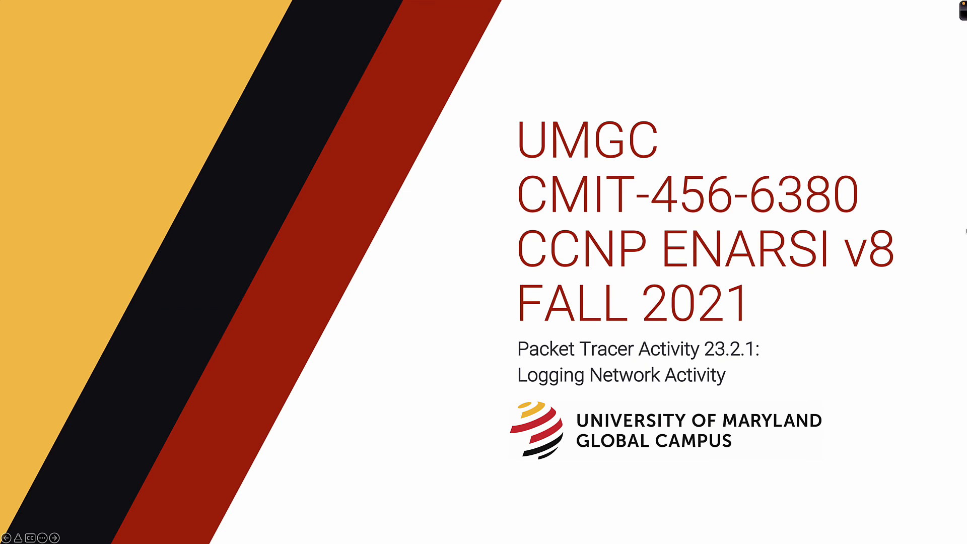